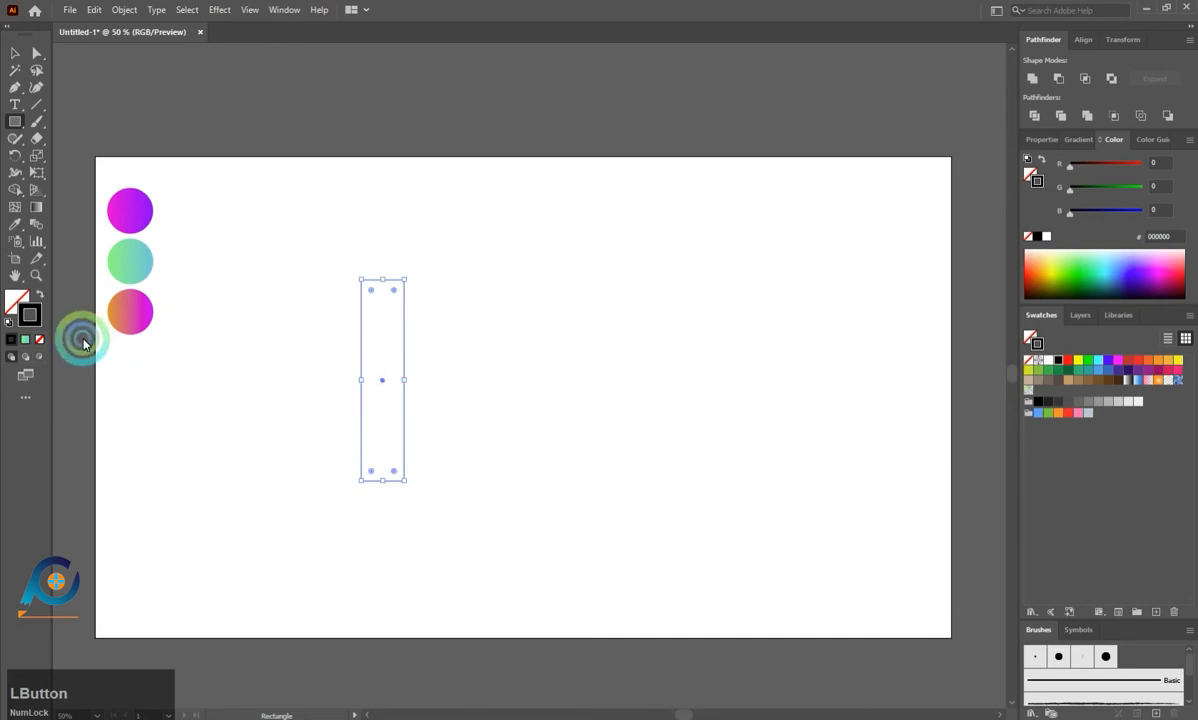
- Set the tall rectangle's stroke weight to 3 pt and deselect it
click(1038, 140)
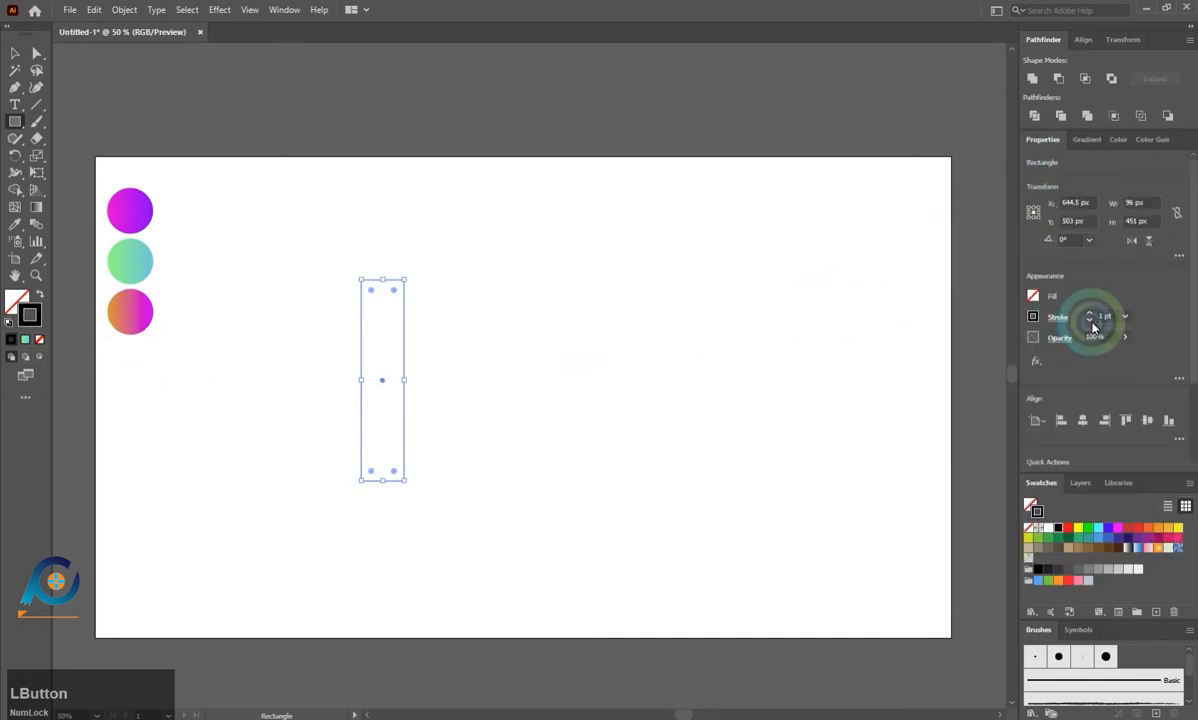
click(1089, 313)
click(25, 40)
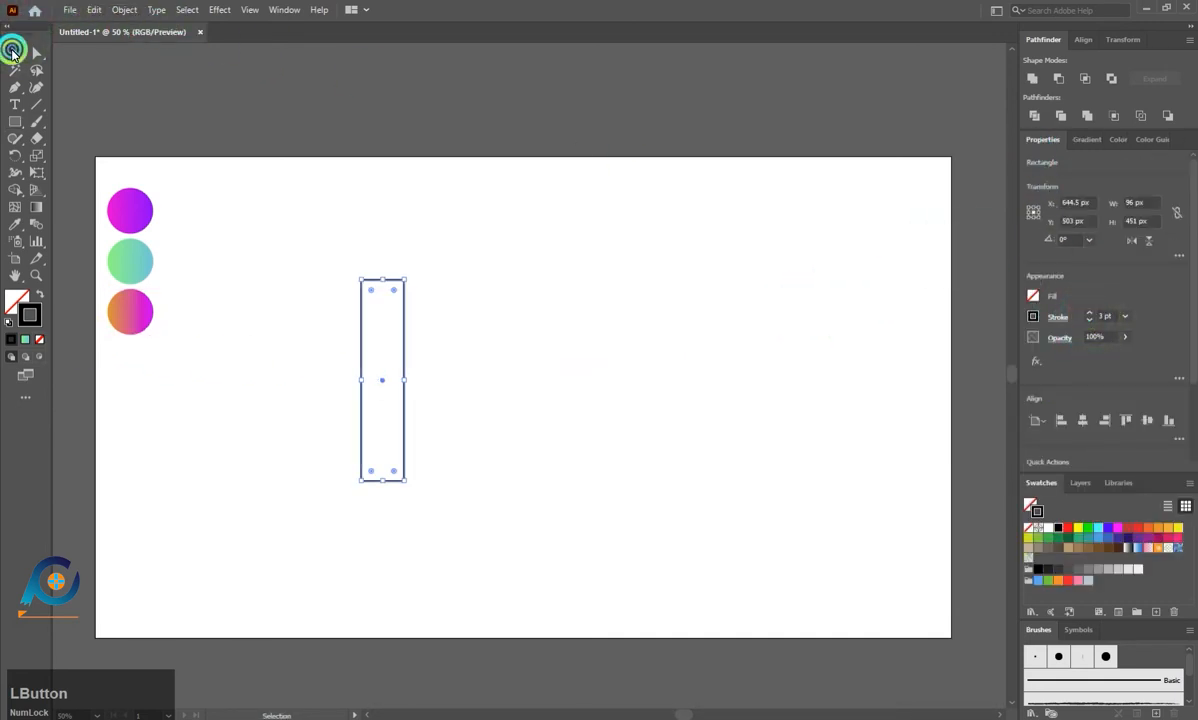
click(281, 265)
click(328, 336)
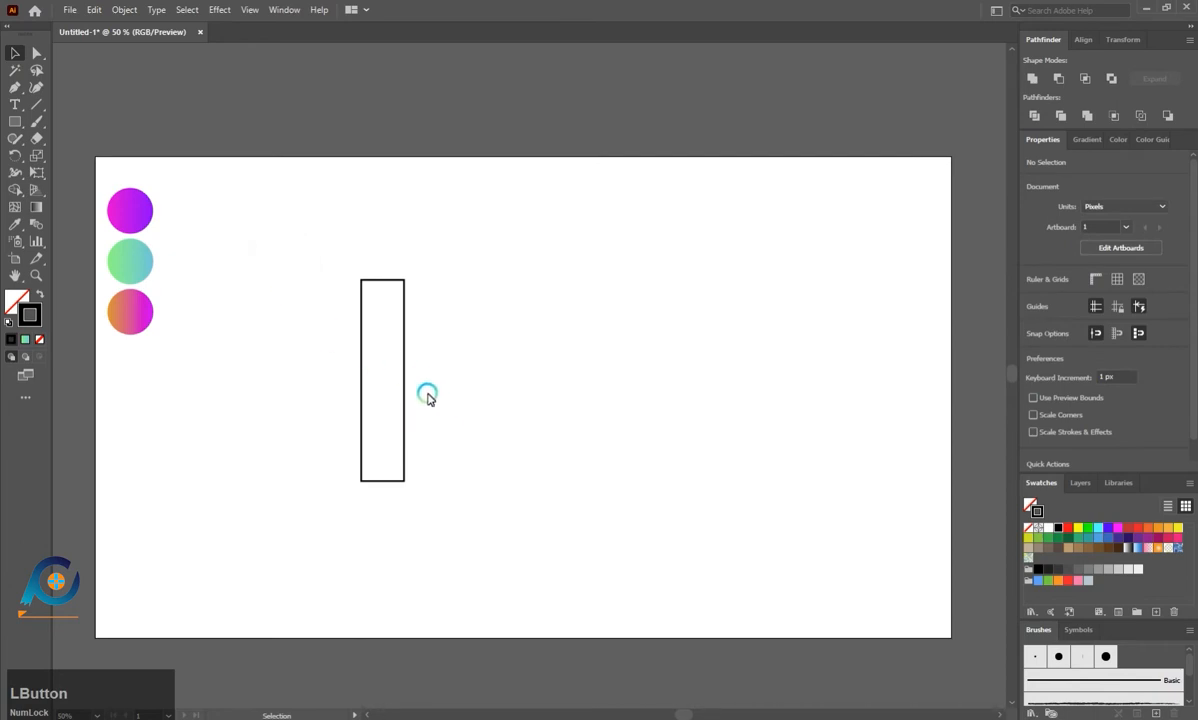
- Duplicate the upright rectangle and rotate the copy 90° to form two horizontal bars about 343.5 px wide, flush with the upright's left edge
drag(398, 385, 528, 384)
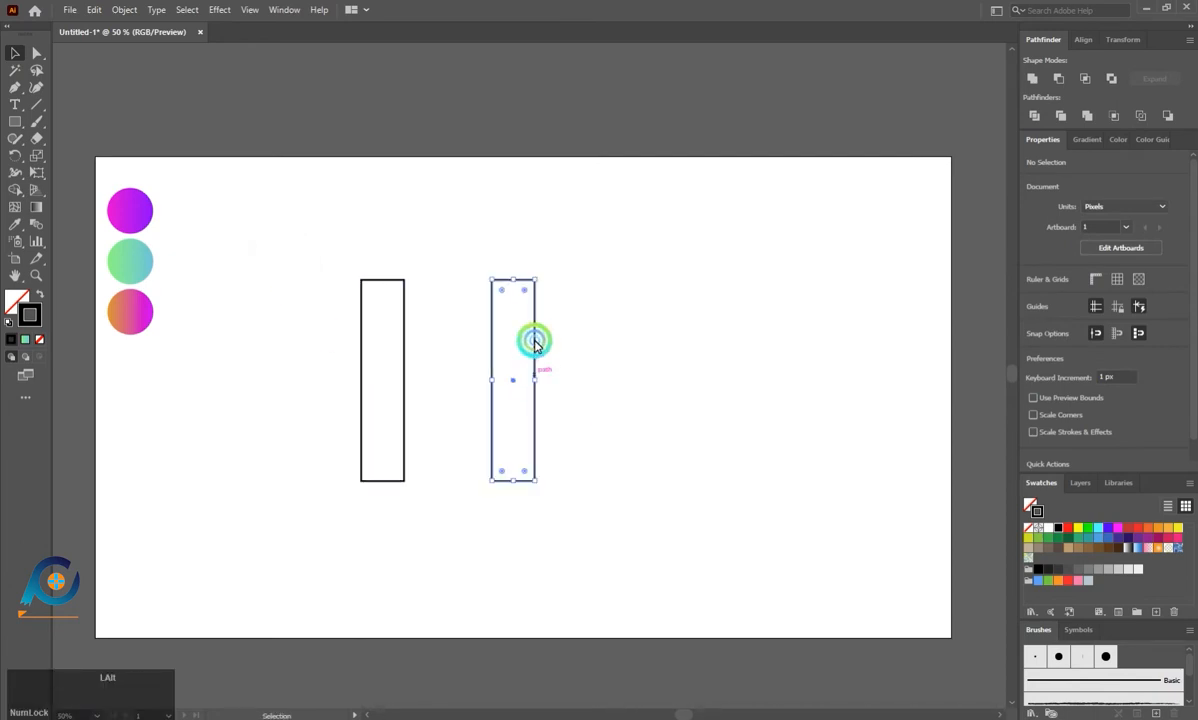
drag(538, 281, 508, 385)
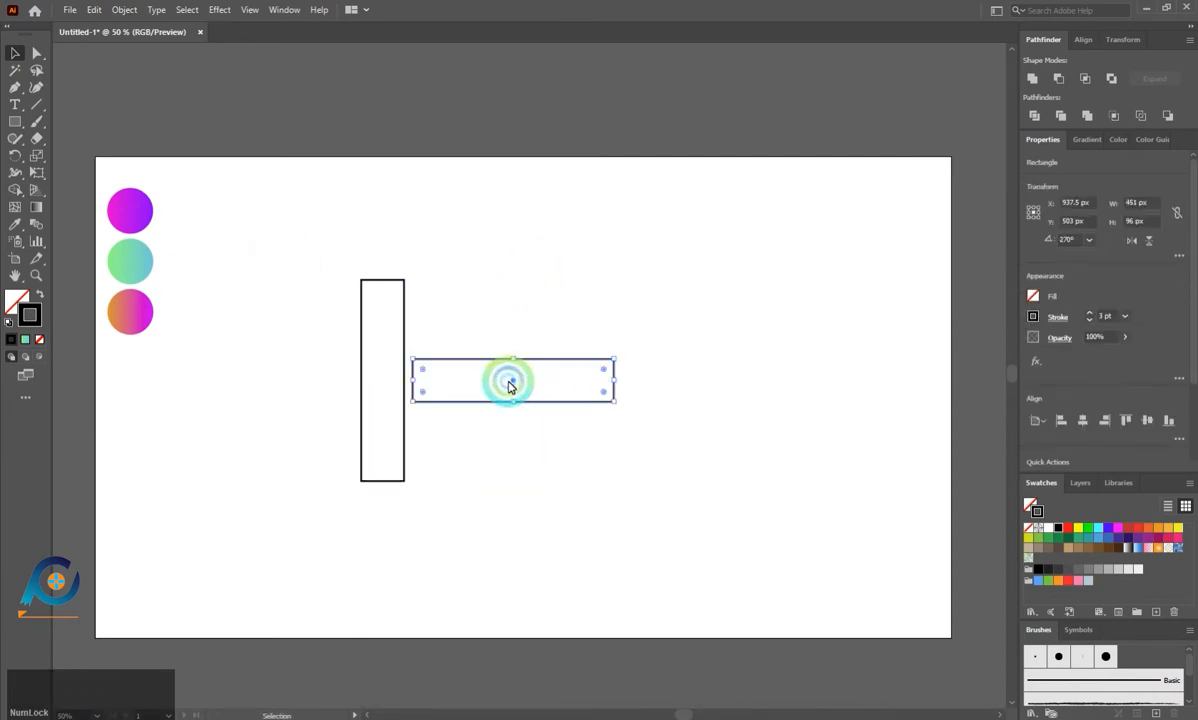
drag(615, 385, 481, 455)
- Shorten the upright rectangle to the lower bar's bottom edge, and place a copy of the lower bar beside the shape, level with the upper bar
click(386, 484)
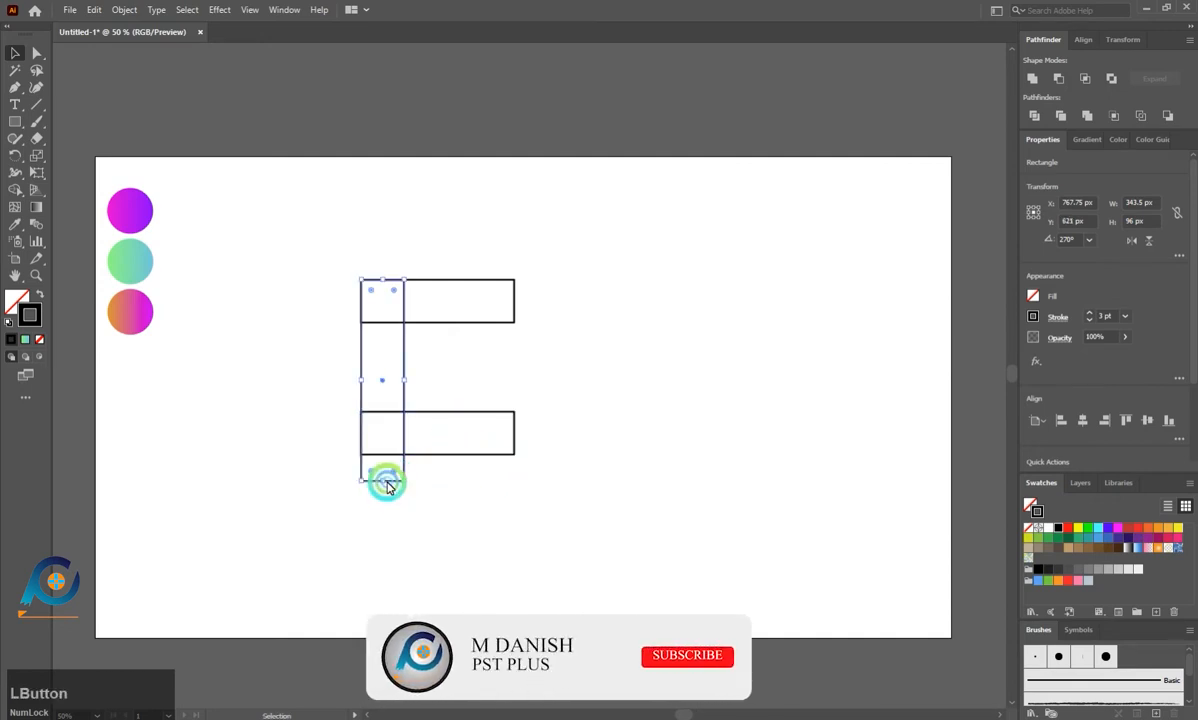
drag(386, 484, 382, 455)
click(434, 500)
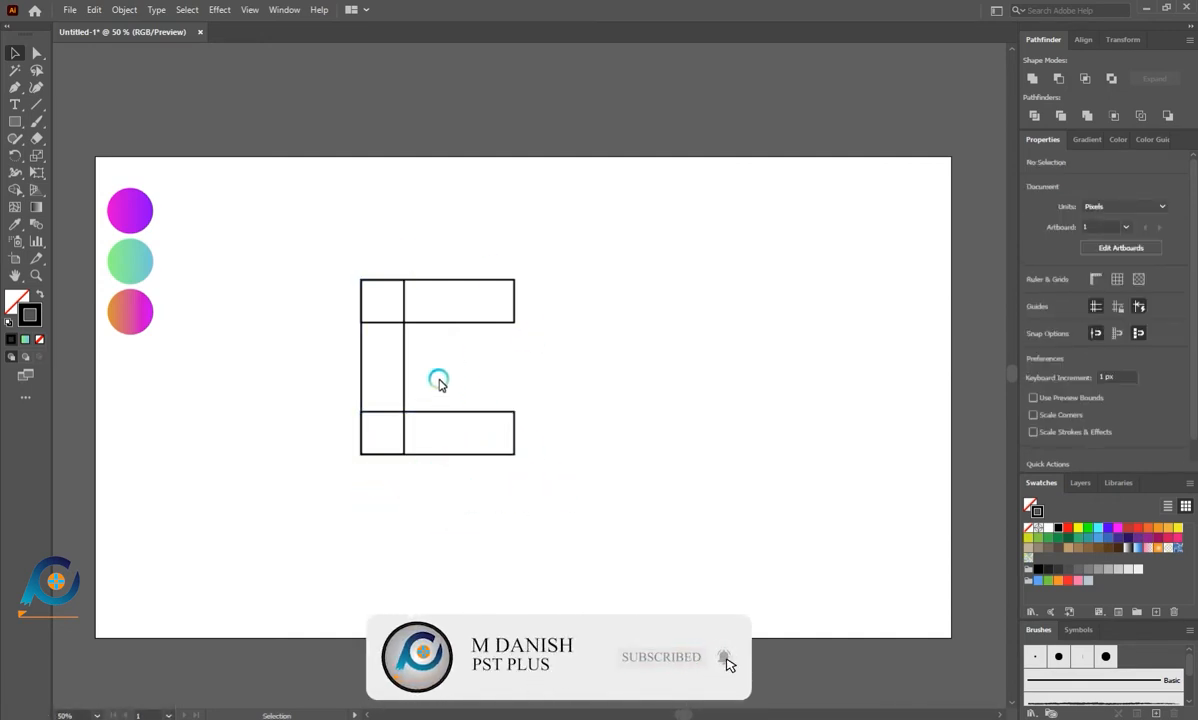
click(509, 411)
drag(509, 411, 733, 286)
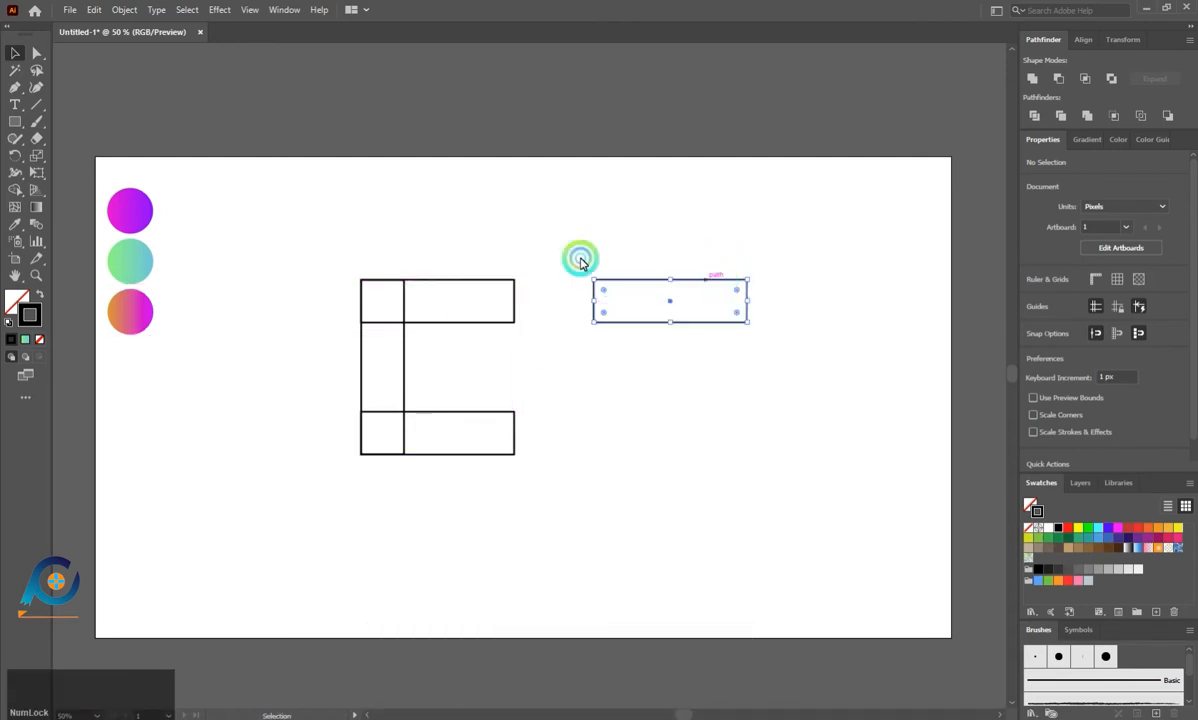
drag(360, 208, 508, 500)
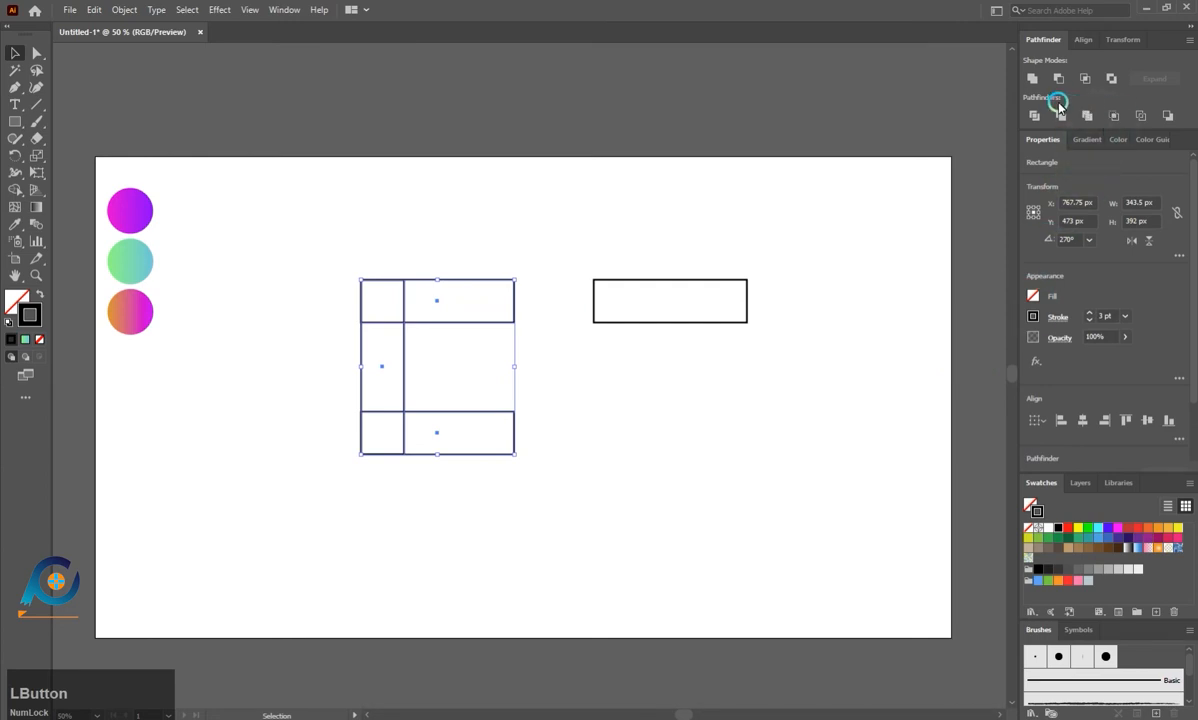
click(1032, 78)
click(261, 258)
click(230, 262)
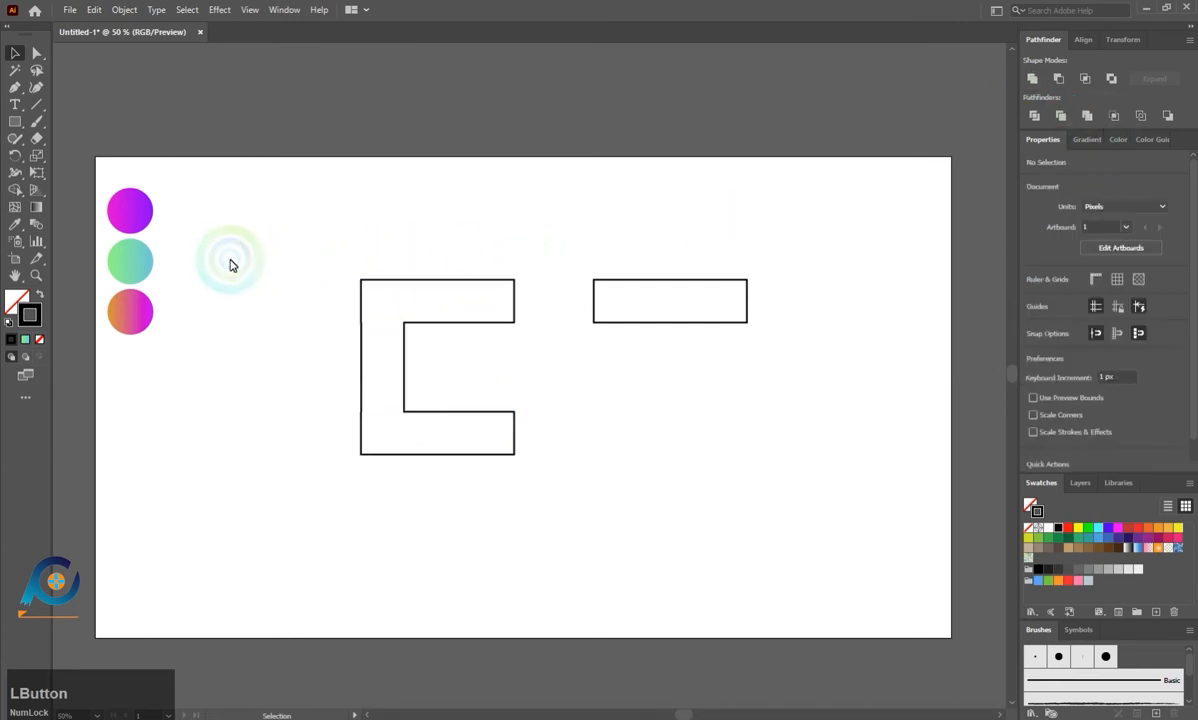
key(ctrl+z)
key(ctrl+z)
click(300, 331)
- Move both horizontal bars sideways so their left ends meet the upright rectangle's right edge
click(415, 222)
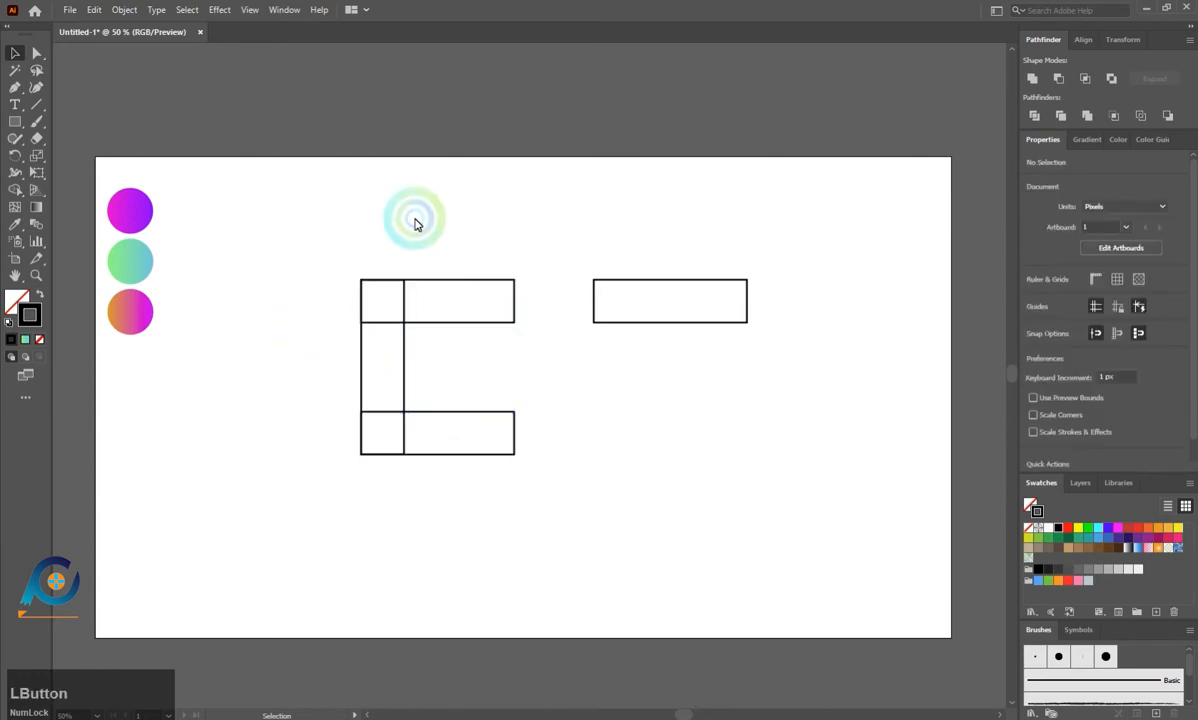
drag(415, 222, 500, 413)
click(458, 410)
drag(515, 521, 524, 537)
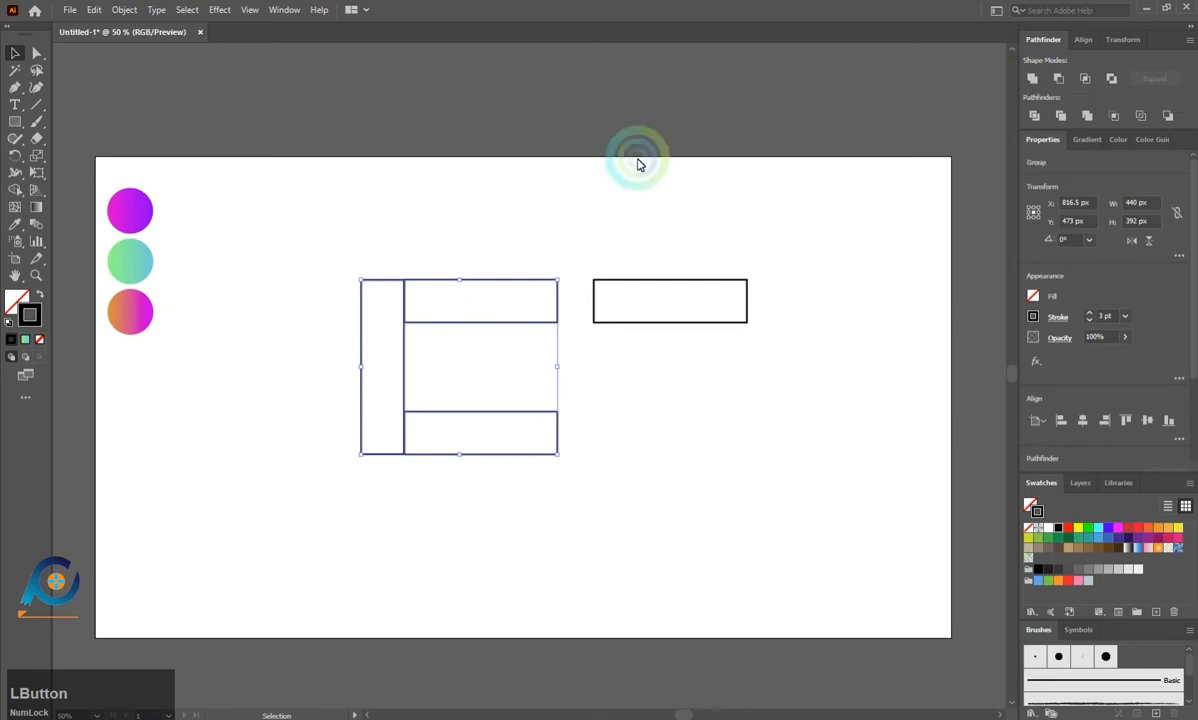
- Examine the joint between the upright rectangle and the upper bar, and undo the grouping of the three shapes
click(372, 265)
alt+scroll(381, 298, up, 3)
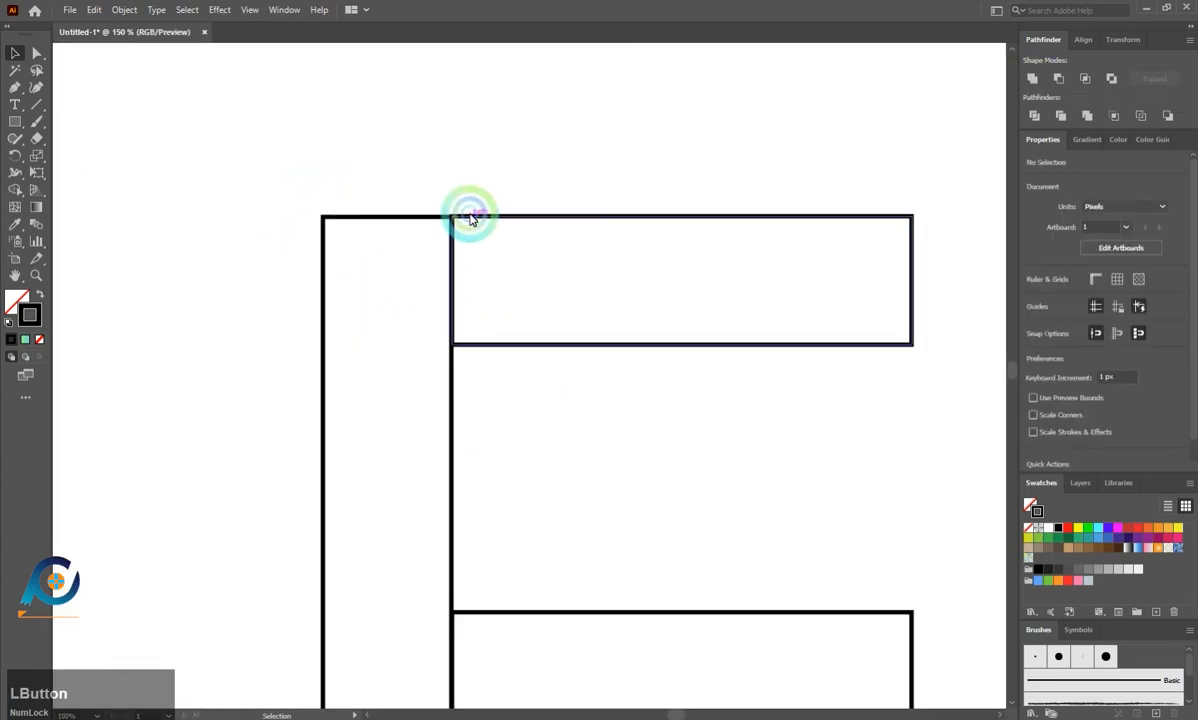
drag(497, 156, 645, 612)
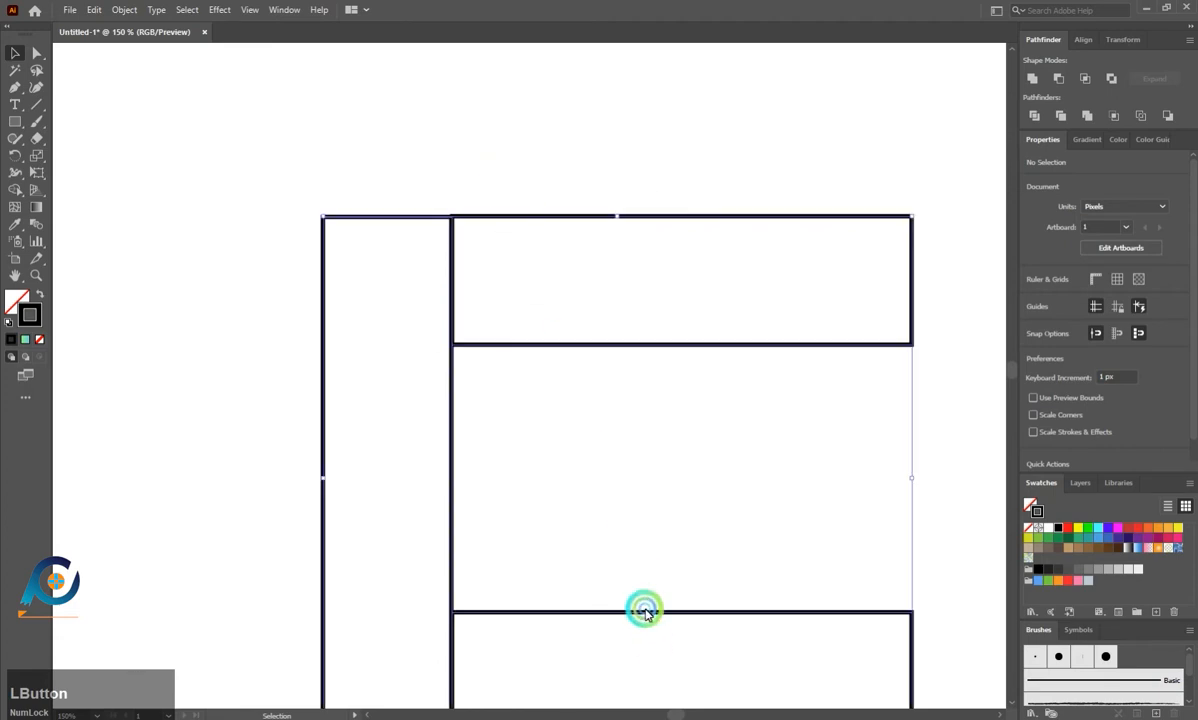
alt+scroll(561, 460, down, 1)
click(560, 458)
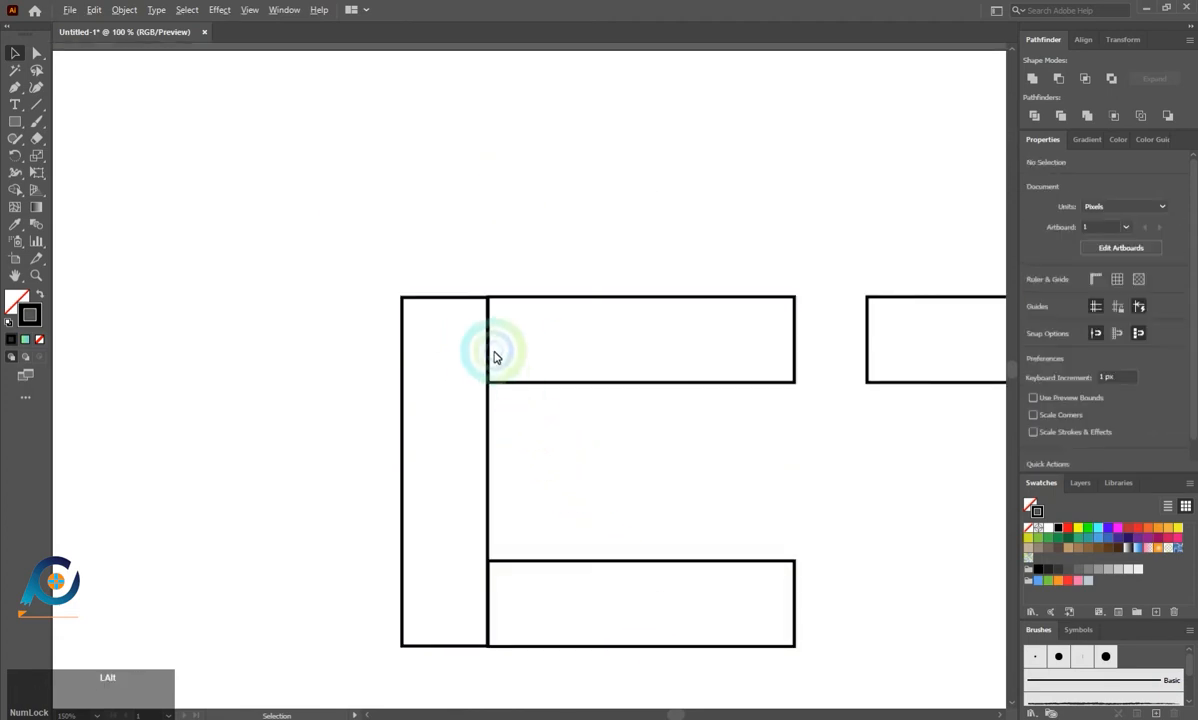
alt+scroll(494, 330, up, 3)
click(539, 494)
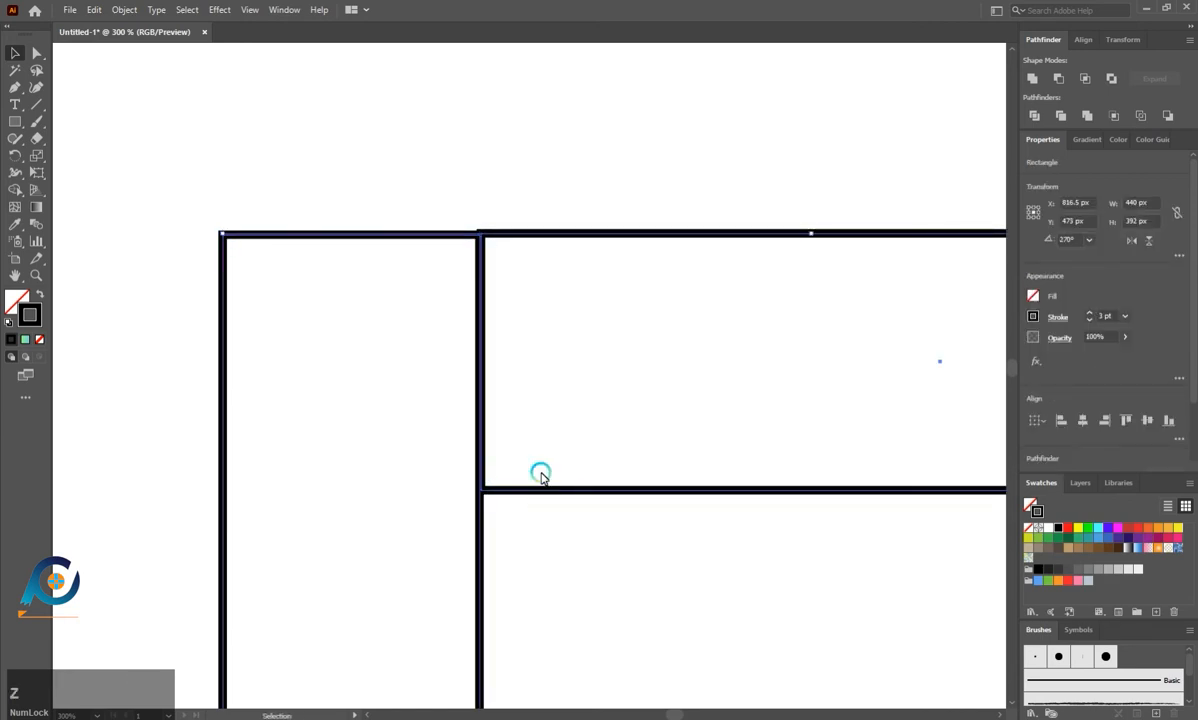
- Compare the bars' joint with the upright rectangle by undoing and redoing their sideways move
click(499, 202)
click(507, 233)
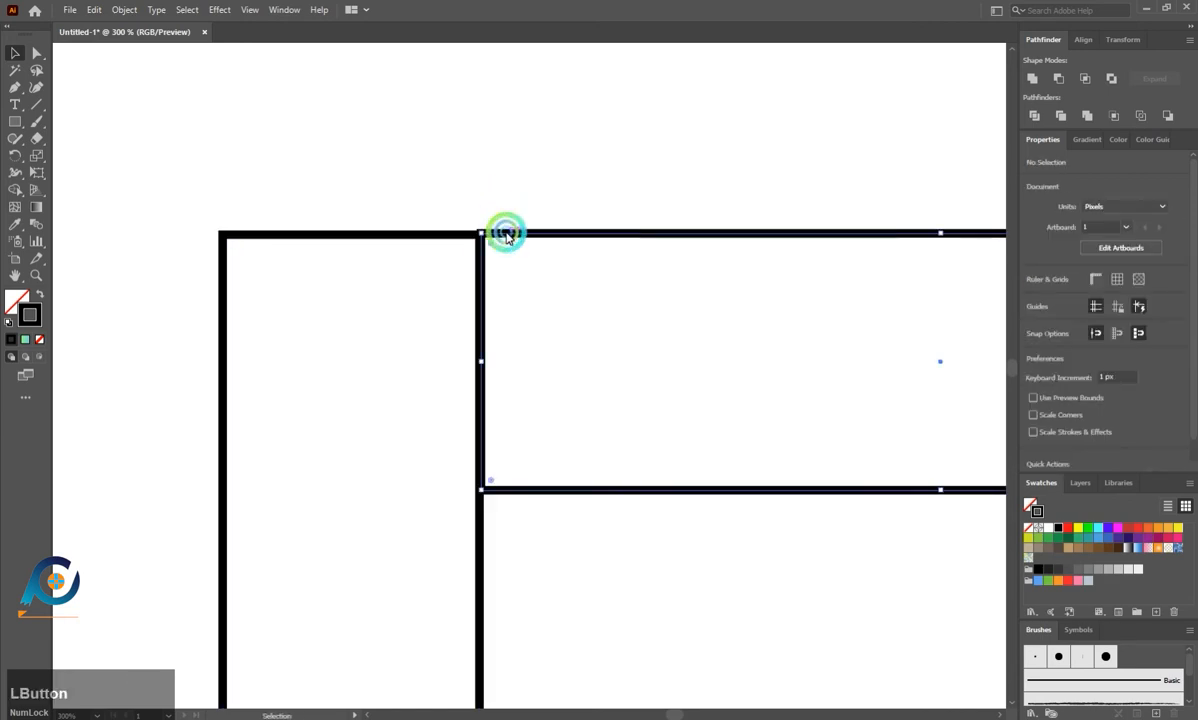
key(ctrl+z)
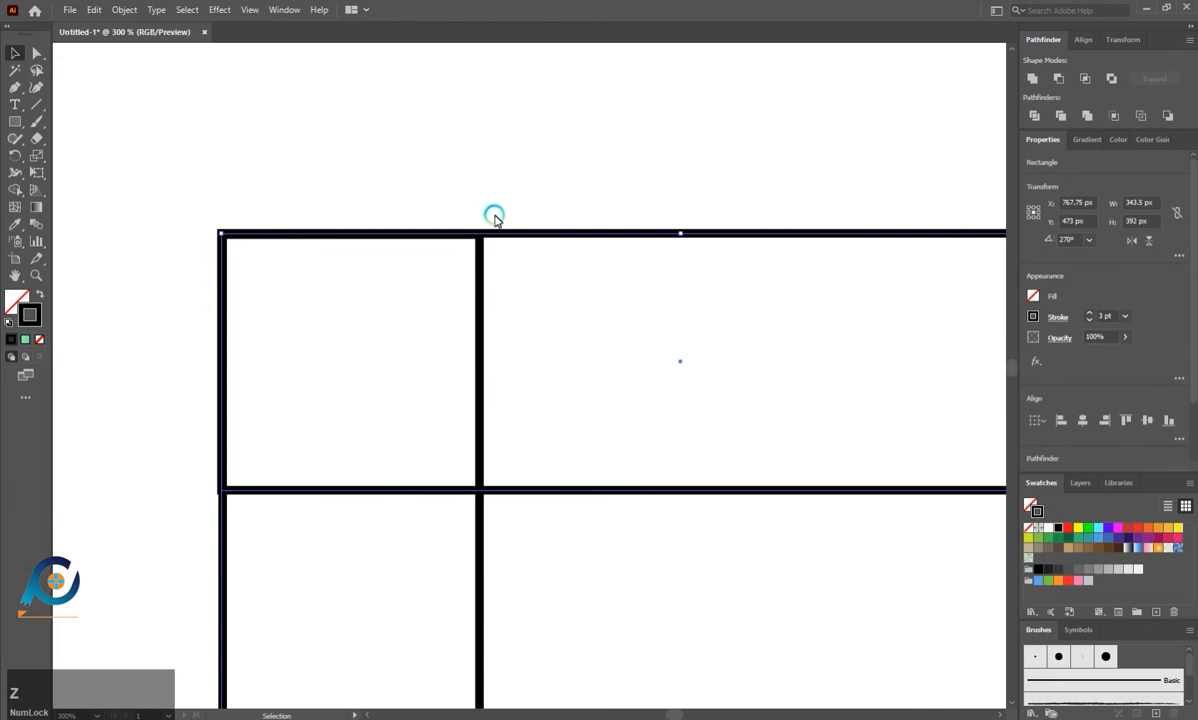
key(ctrl+shift+z)
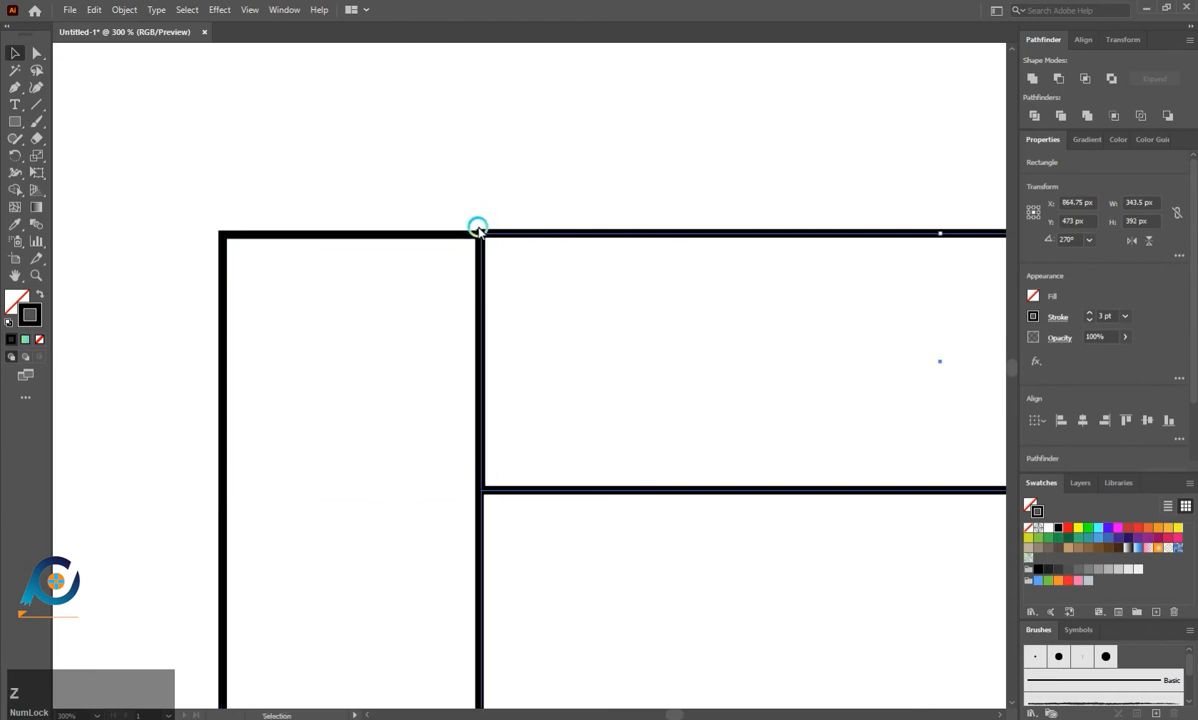
scroll(477, 230, down, 4)
click(521, 342)
scroll(508, 323, up, 3)
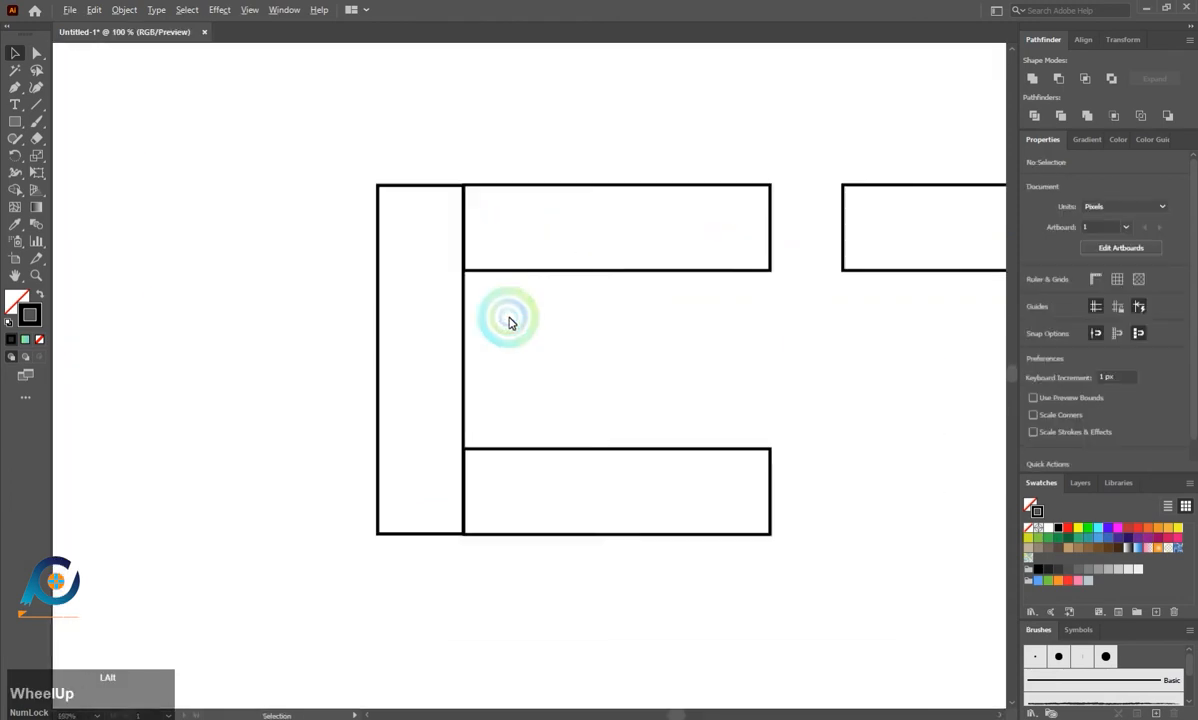
scroll(507, 320, down, 1)
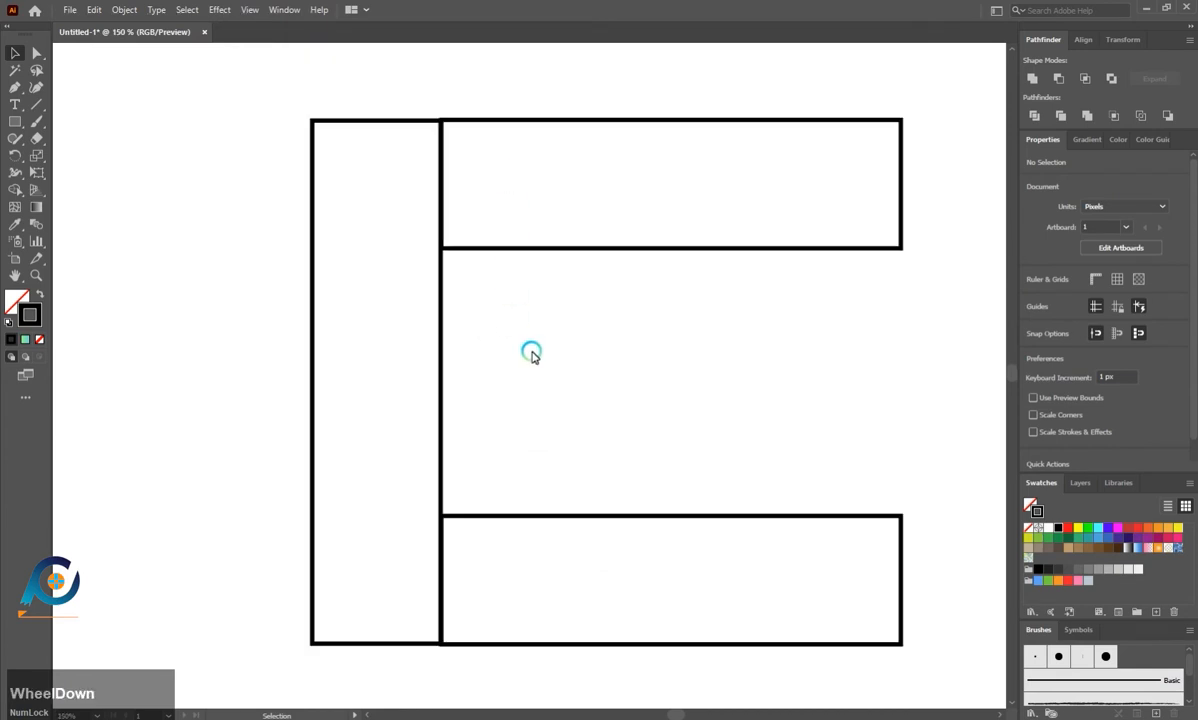
- Try to align the lower bar with the upright rectangle's bottom edge by nudging it 1 px vertically
drag(567, 113, 588, 615)
scroll(588, 618, up, 1)
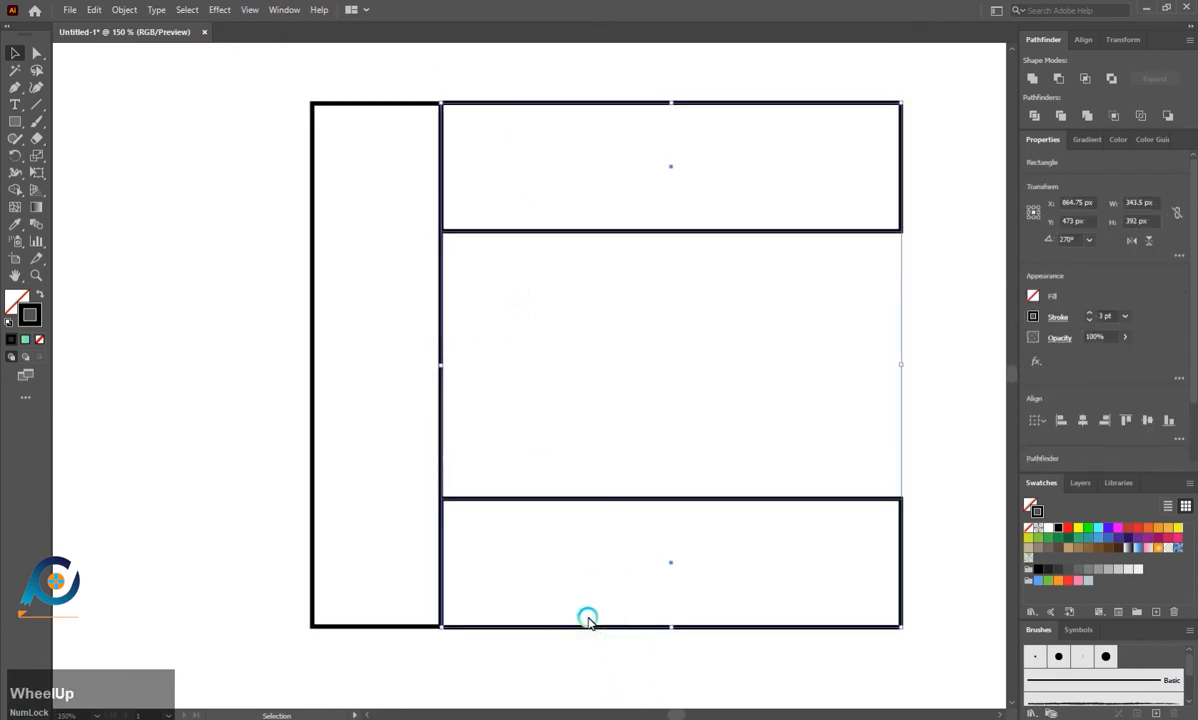
drag(562, 456, 540, 495)
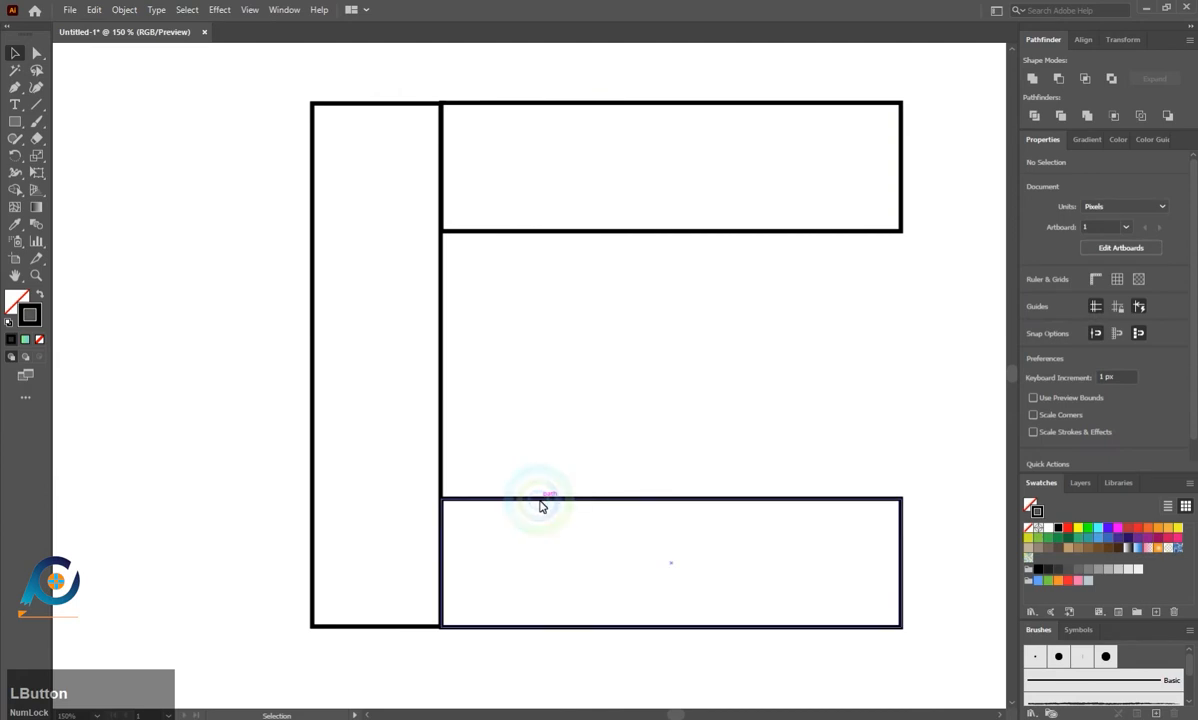
click(540, 423)
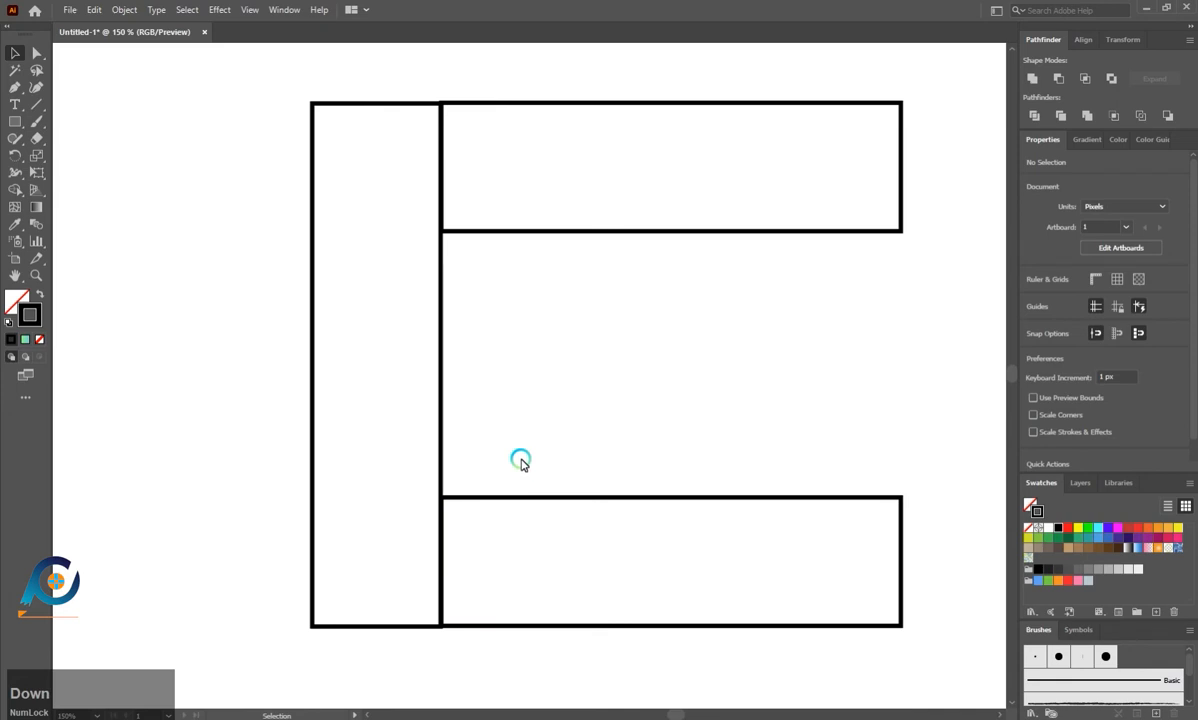
click(519, 498)
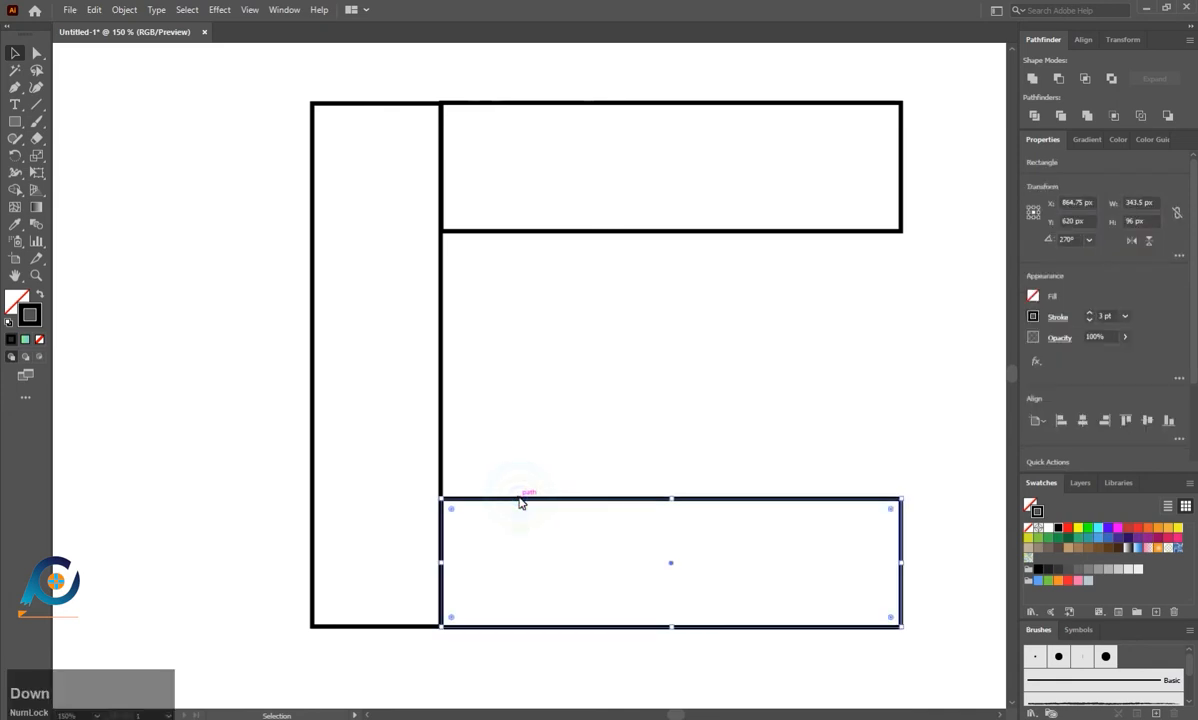
click(526, 410)
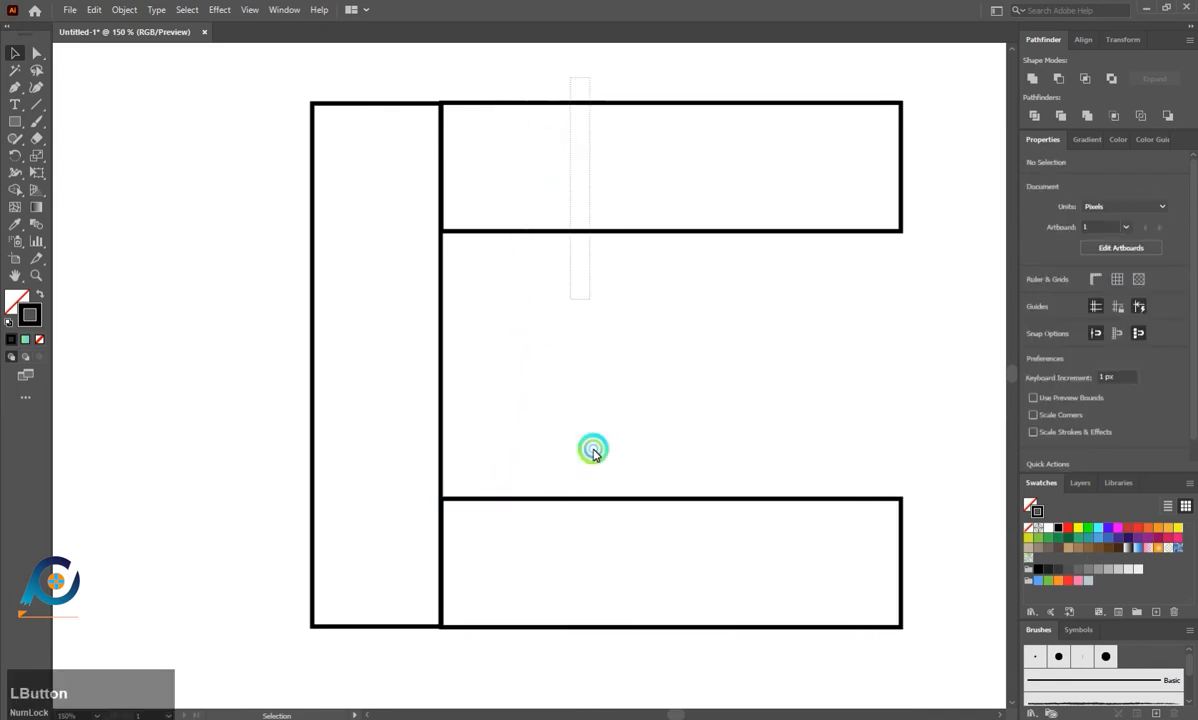
- Shift both horizontal bars 4 px left so they slightly overlap the upright rectangle
drag(593, 452, 591, 625)
drag(556, 500, 561, 500)
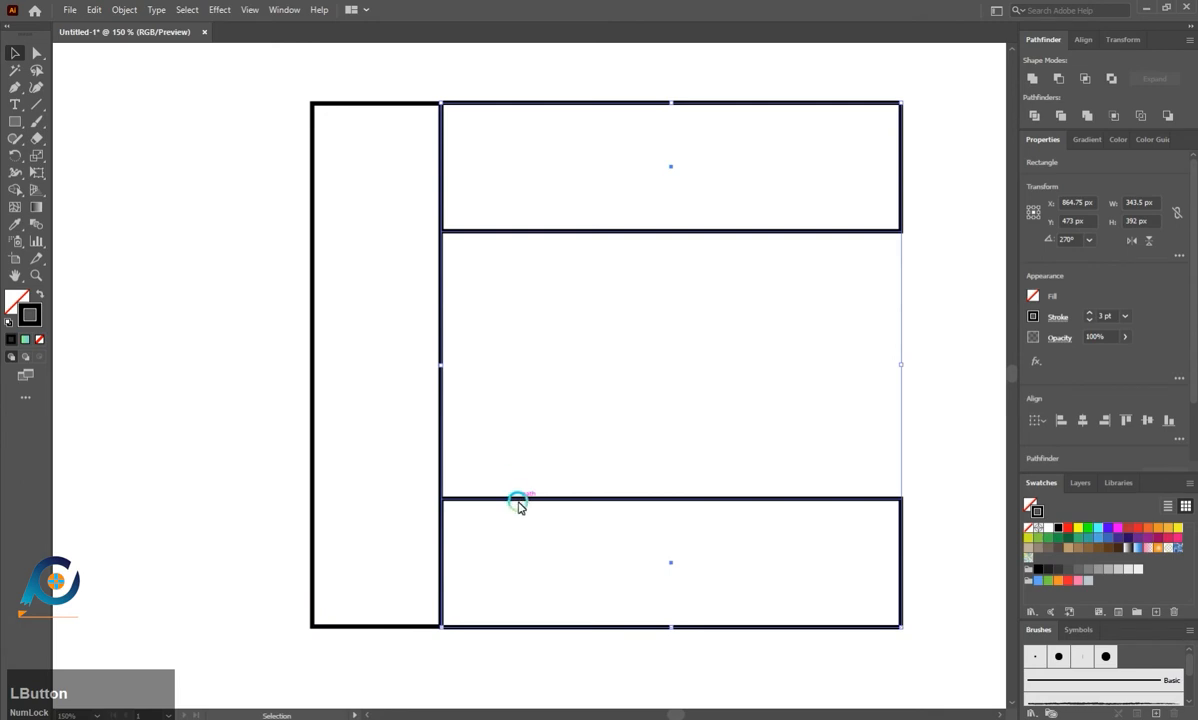
mouse_move(518, 502)
mouse_down()
mouse_move(600, 503)
mouse_move(506, 504)
mouse_up()
click(281, 286)
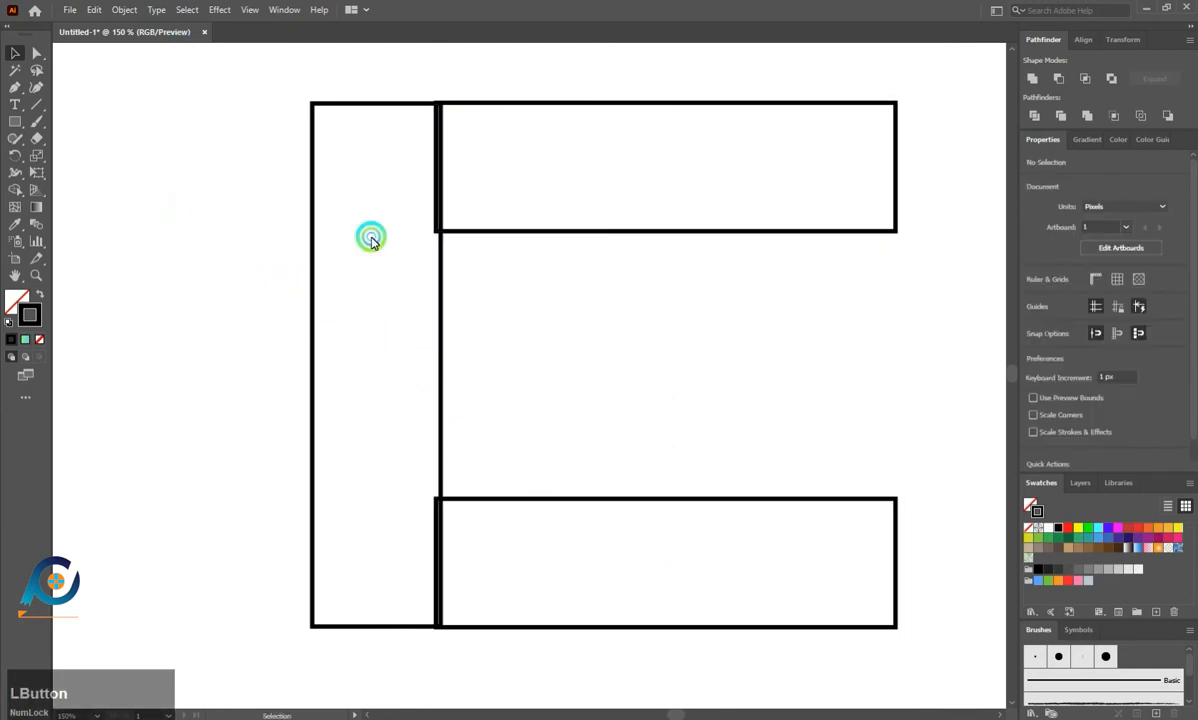
drag(370, 238, 695, 610)
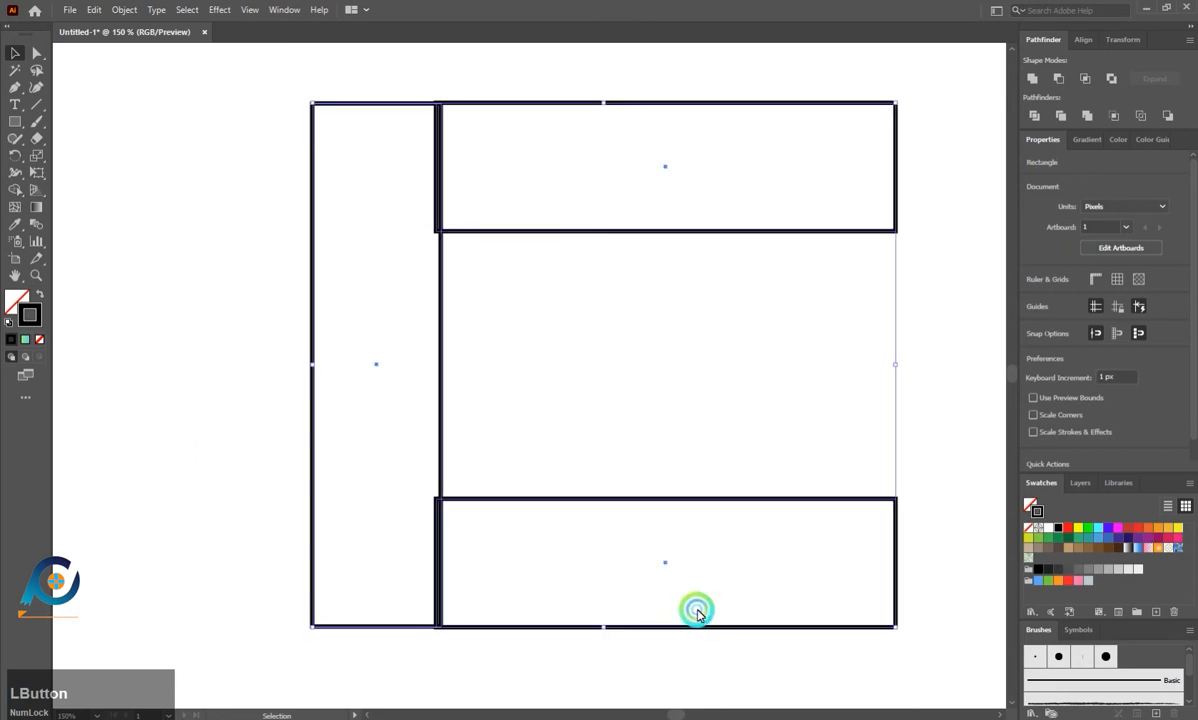
click(1036, 84)
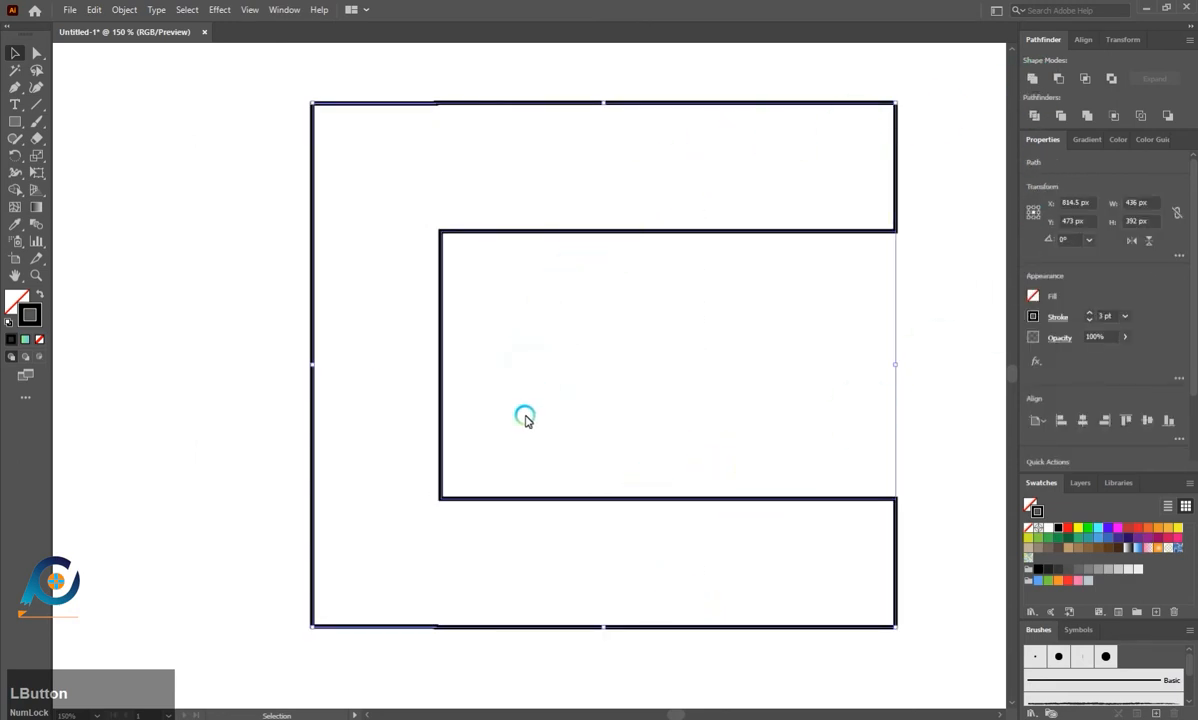
key(a)
key(ctrl+z)
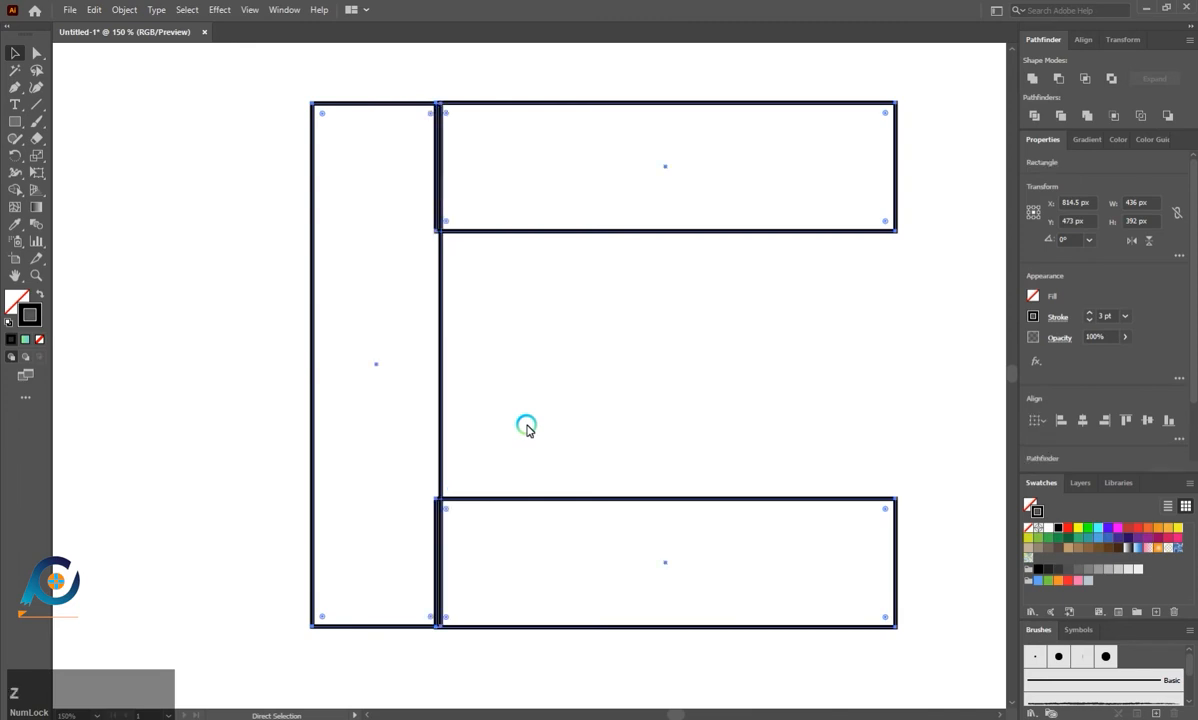
- Examine the joint between the lower bar and the upright rectangle along their shared bottom edge
click(460, 513)
scroll(417, 634, up, 2)
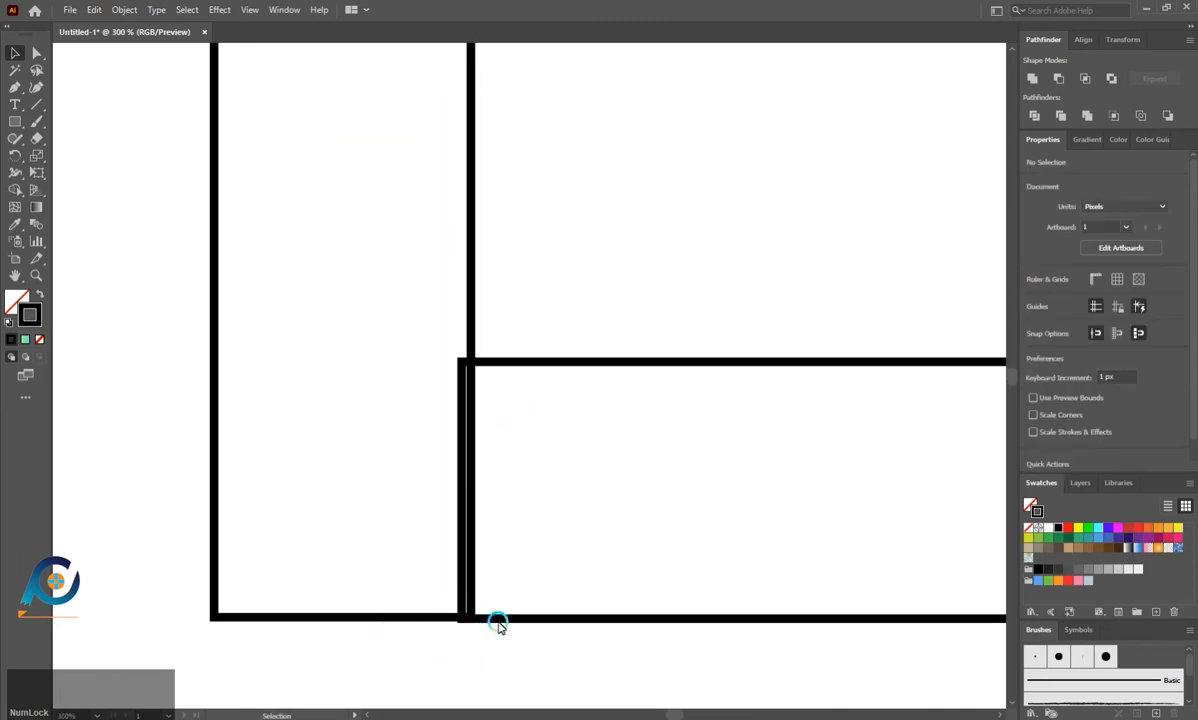
drag(497, 620, 496, 622)
click(506, 653)
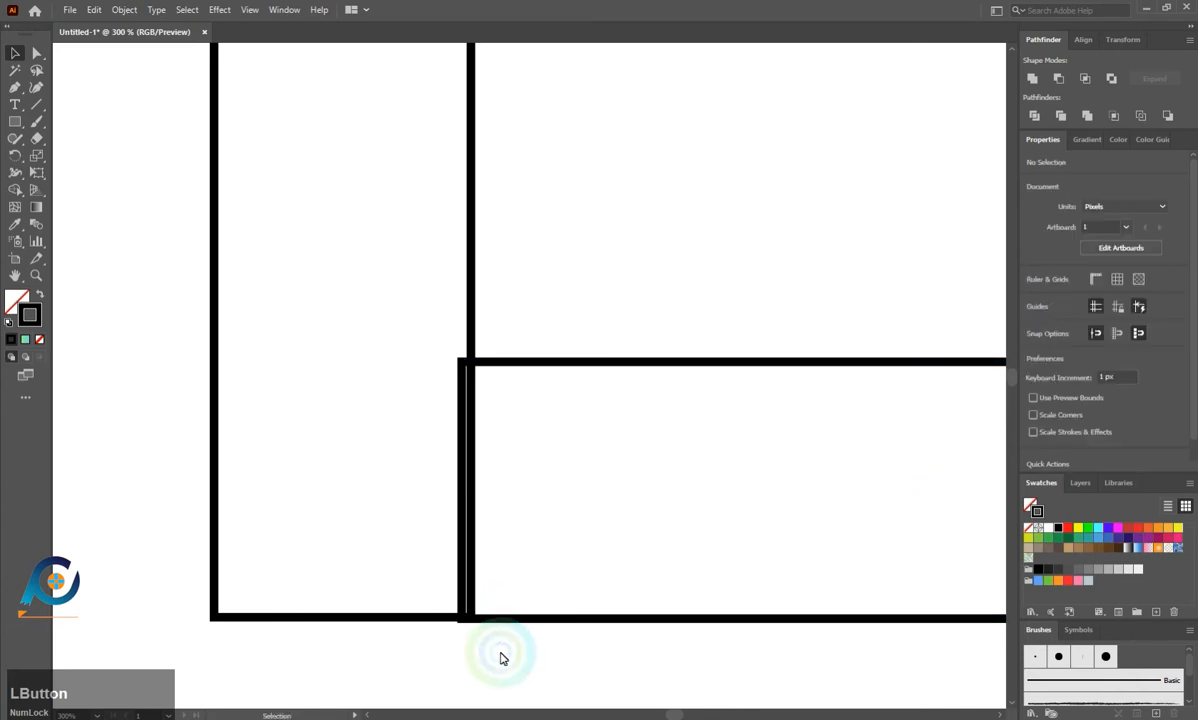
click(502, 620)
scroll(497, 624, up, 5)
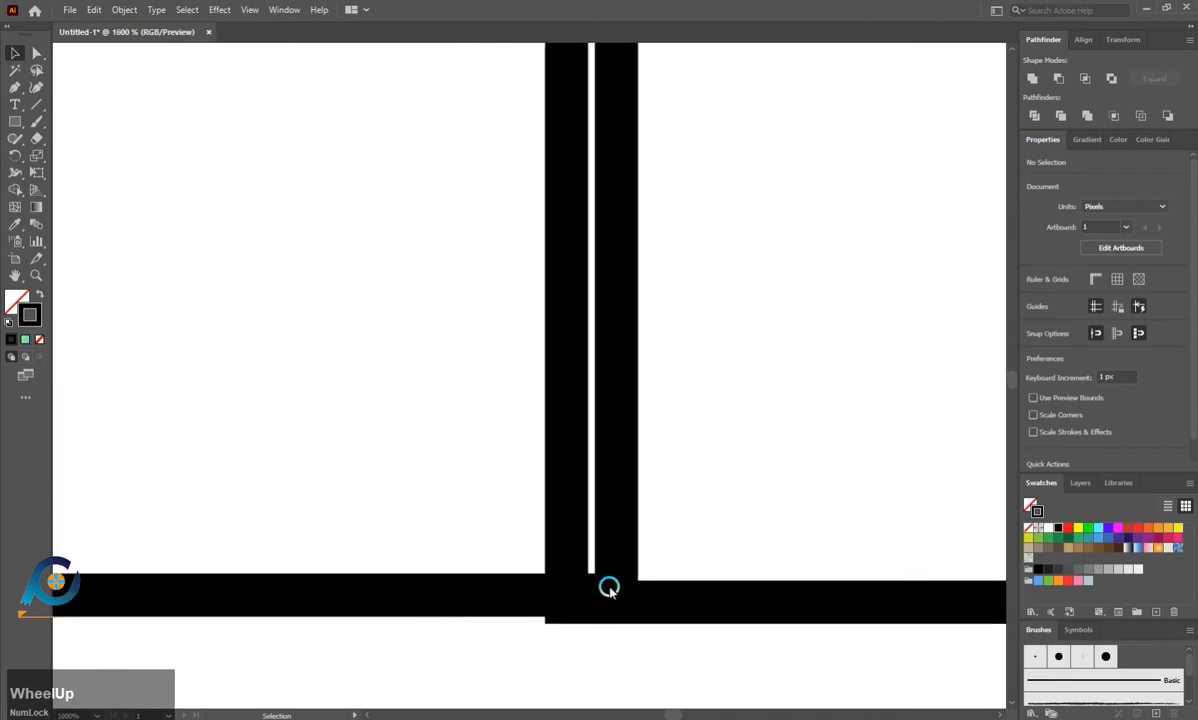
drag(644, 597, 629, 610)
scroll(535, 644, down, 10)
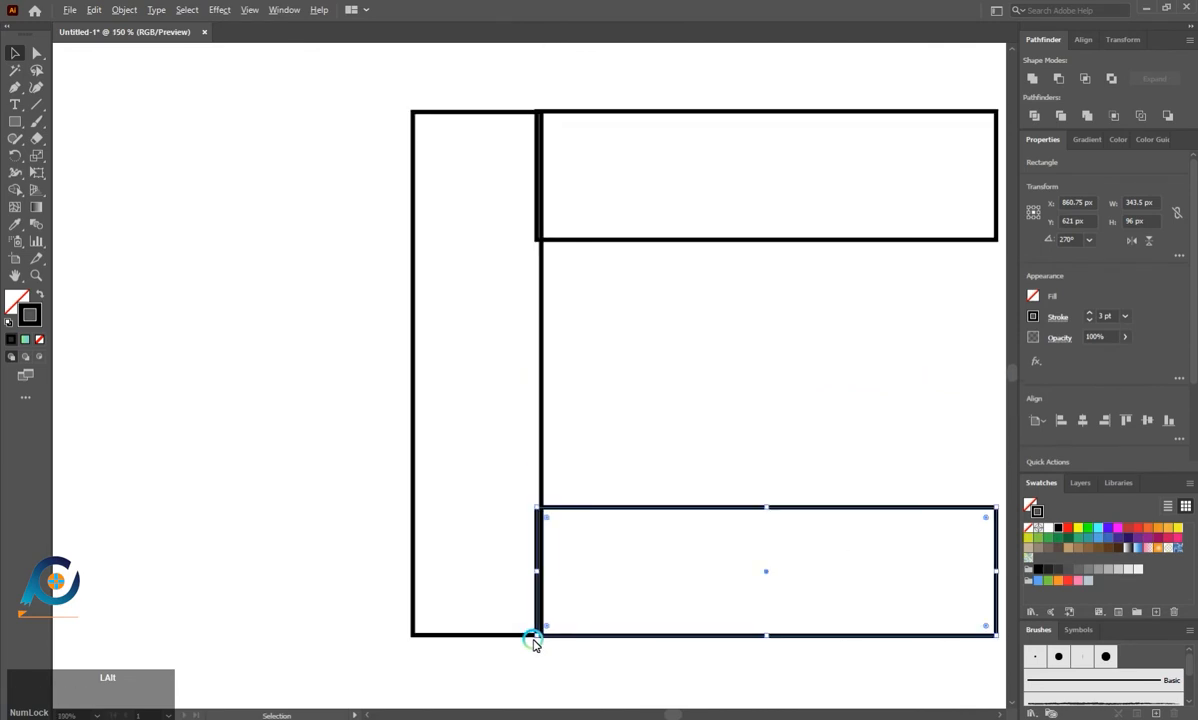
- Unite the upright rectangle and both overlapping horizontal bars into a single C-shaped outline
drag(300, 92, 705, 540)
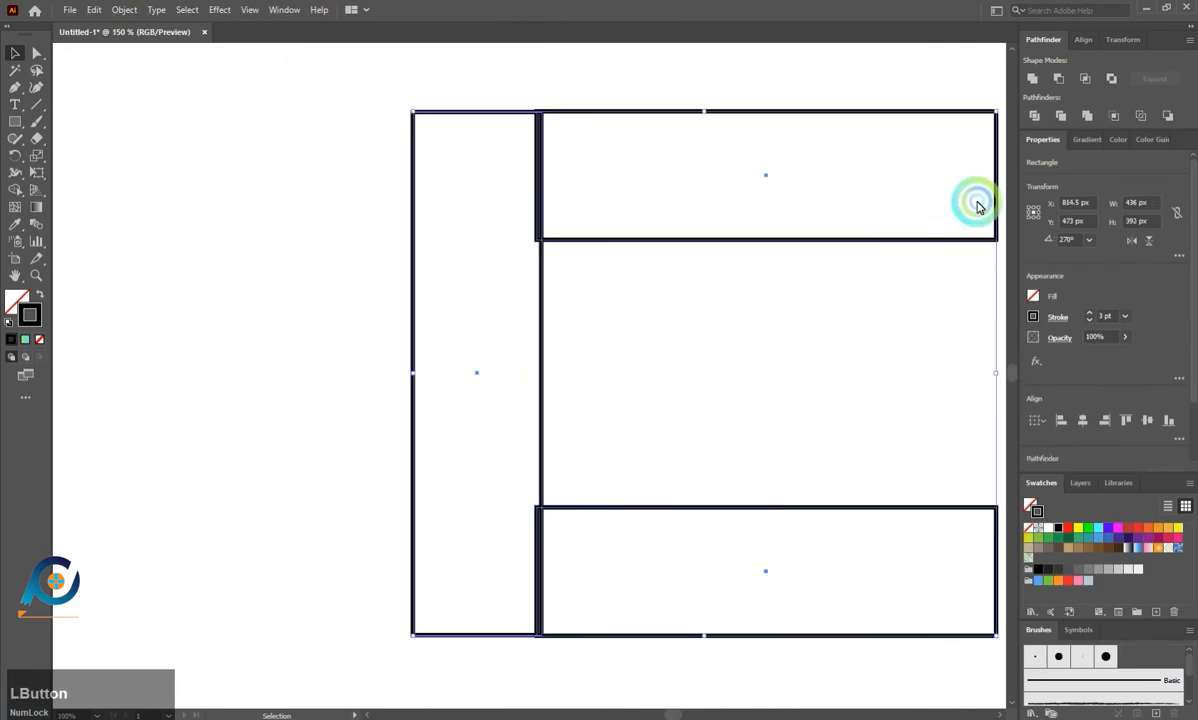
click(1033, 80)
click(324, 227)
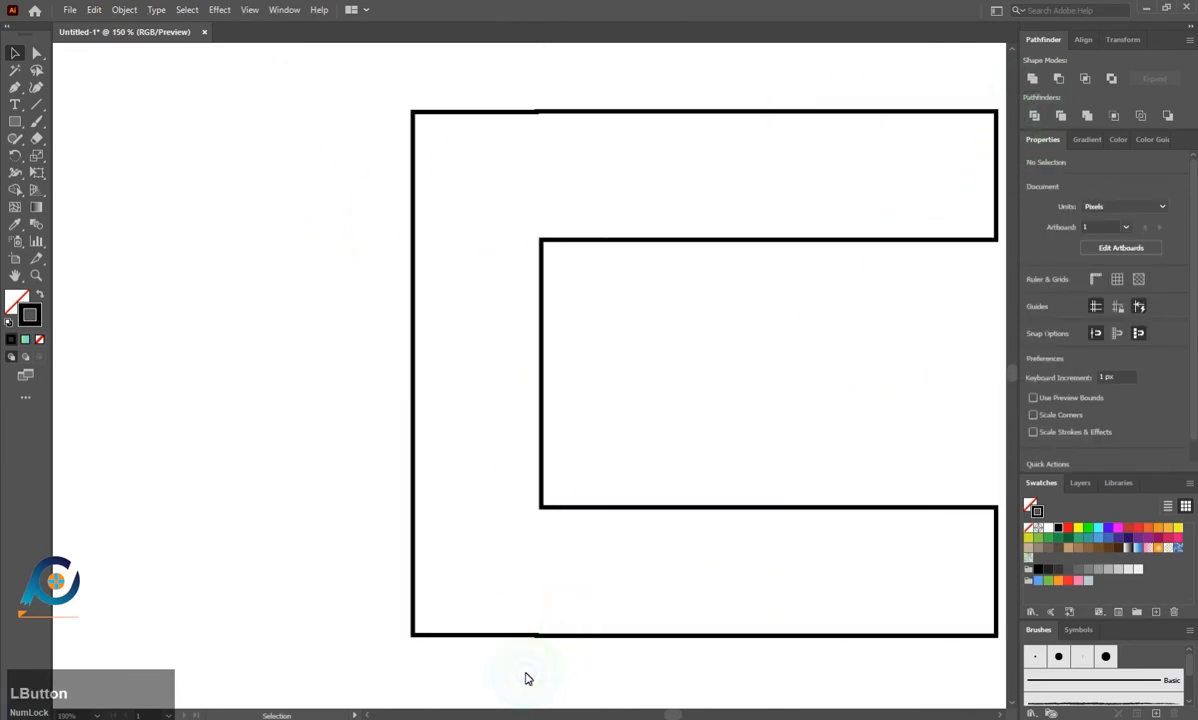
- Straighten the small notch in the C outline's bottom edge by moving its lower anchor point level with the neighbouring anchor
scroll(552, 633, up, 5)
click(40, 52)
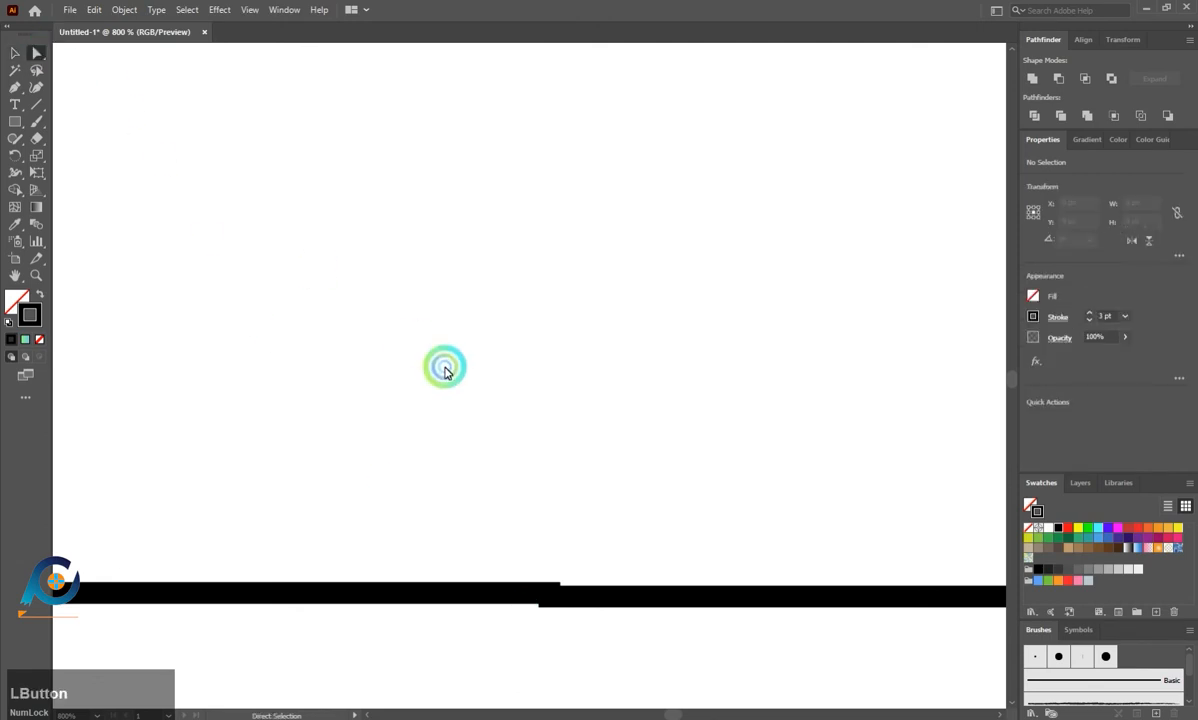
drag(446, 368, 700, 653)
scroll(567, 624, up, 5)
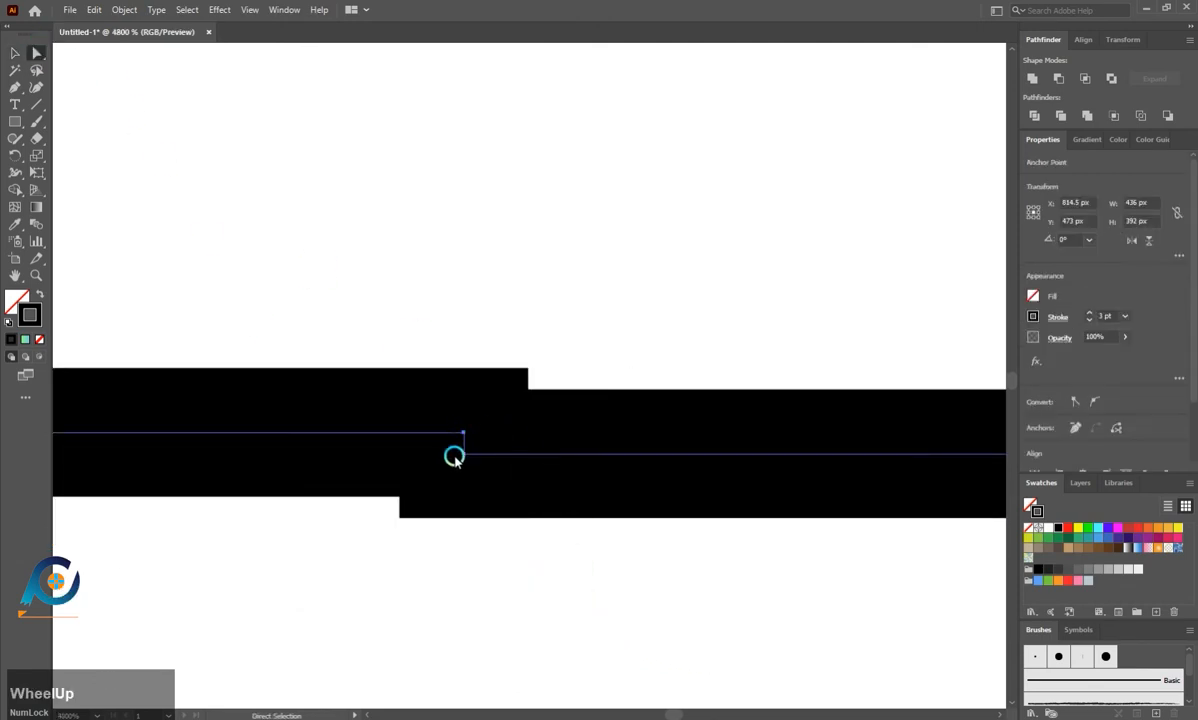
mouse_move(463, 455)
mouse_down()
mouse_move(463, 428)
mouse_move(468, 489)
mouse_move(464, 432)
mouse_up()
key(ctrl+z)
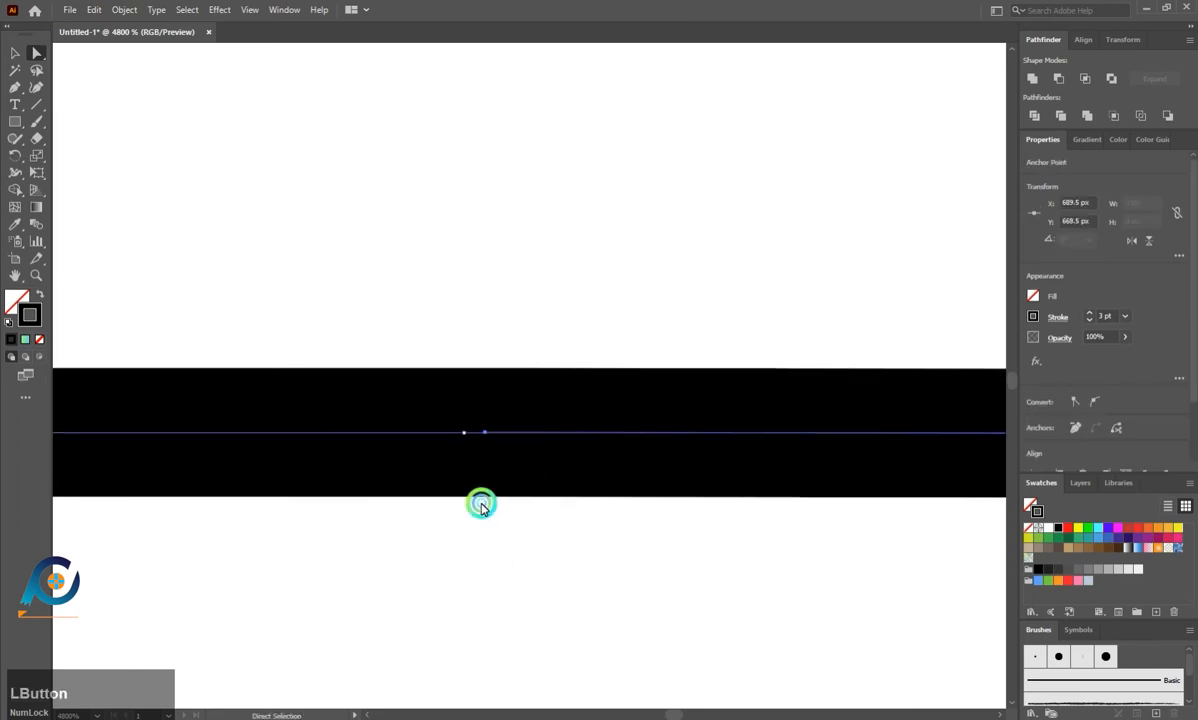
click(476, 554)
scroll(476, 554, down, 10)
- Straighten the notch in the C outline's top edge by moving its upper anchor point down in line with the neighbouring anchor
scroll(503, 174, up, 6)
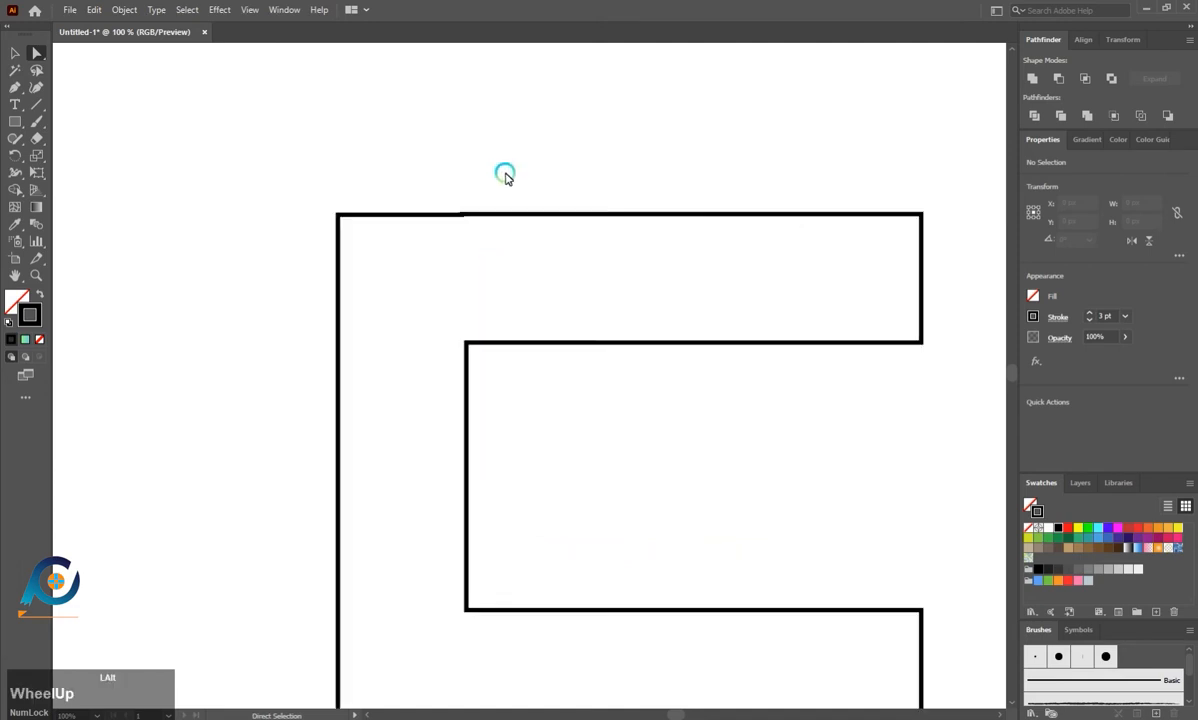
drag(457, 281, 594, 500)
scroll(565, 372, up, 2)
scroll(459, 416, up, 1)
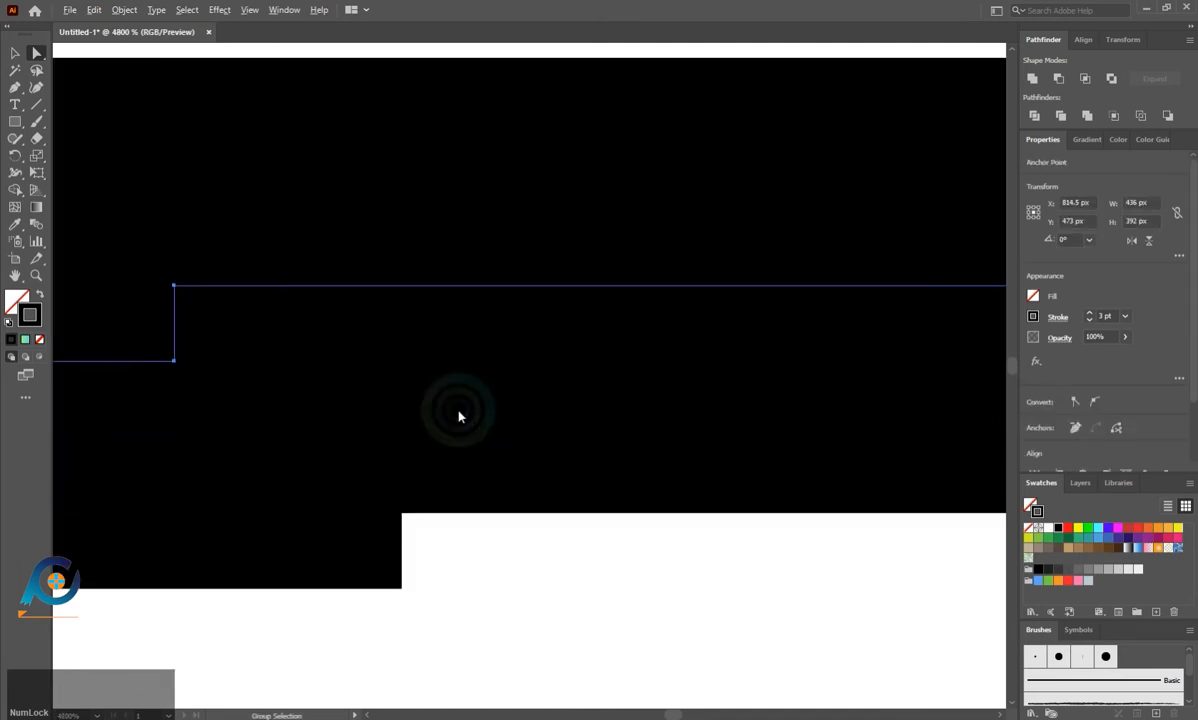
drag(173, 285, 177, 298)
drag(180, 358, 179, 355)
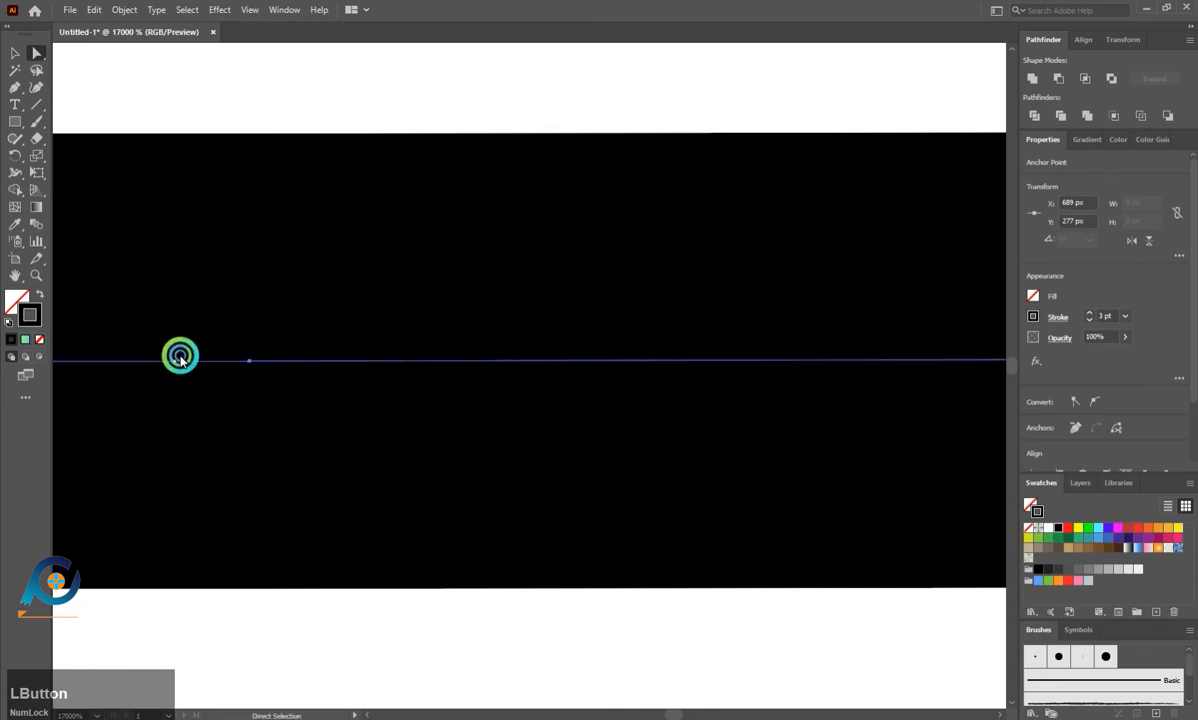
- Examine the repaired top-edge joint up close and check the complete C outline for remaining misalignment
scroll(417, 409, down, 5)
scroll(417, 412, down, 1)
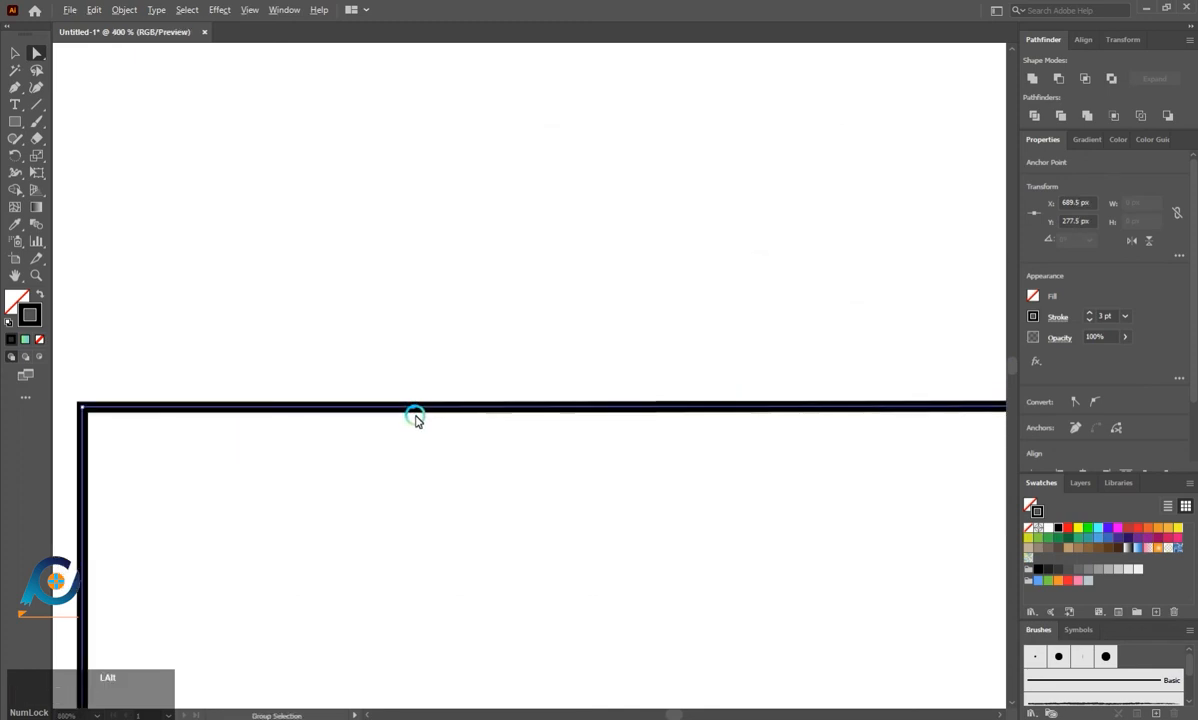
scroll(415, 414, up, 8)
scroll(470, 276, up, 3)
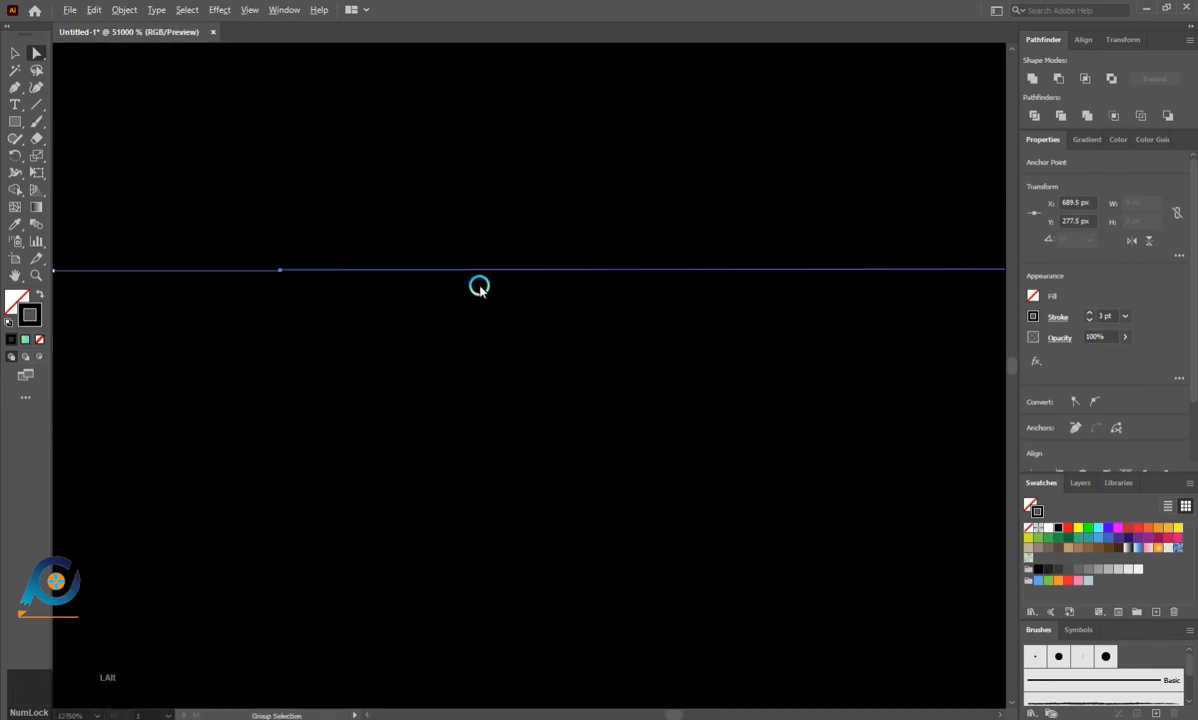
scroll(304, 239, down, 2)
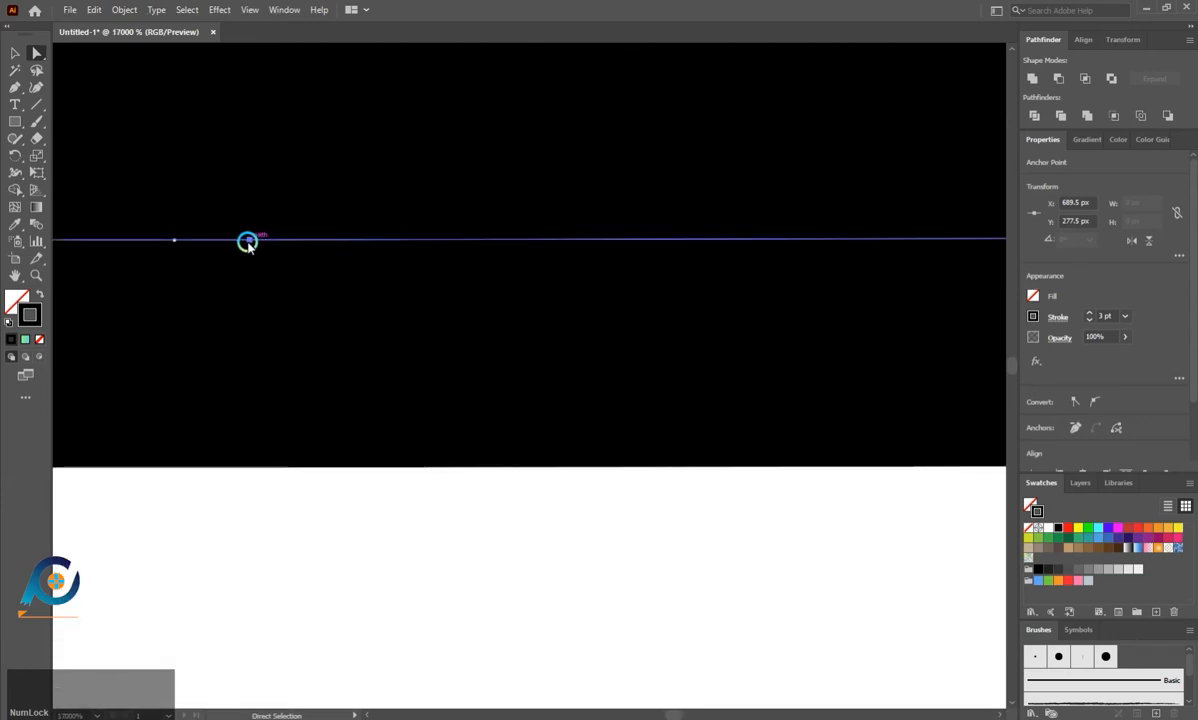
drag(247, 243, 289, 243)
scroll(472, 369, down, 1)
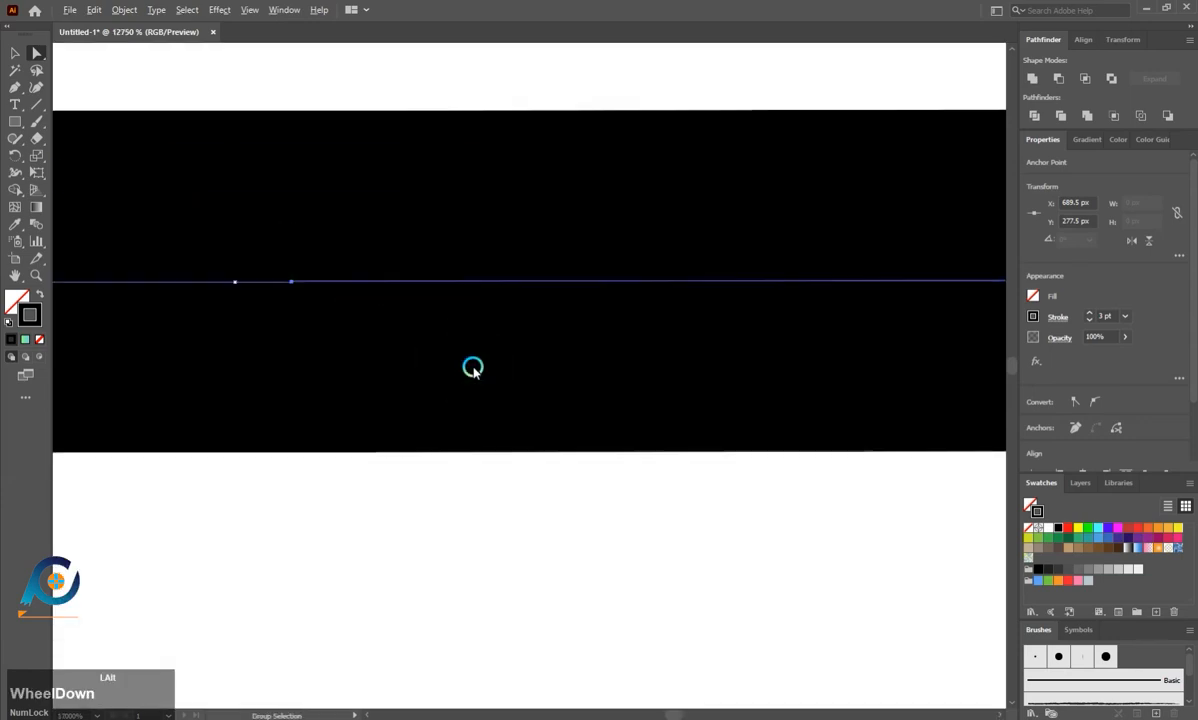
scroll(472, 369, down, 15)
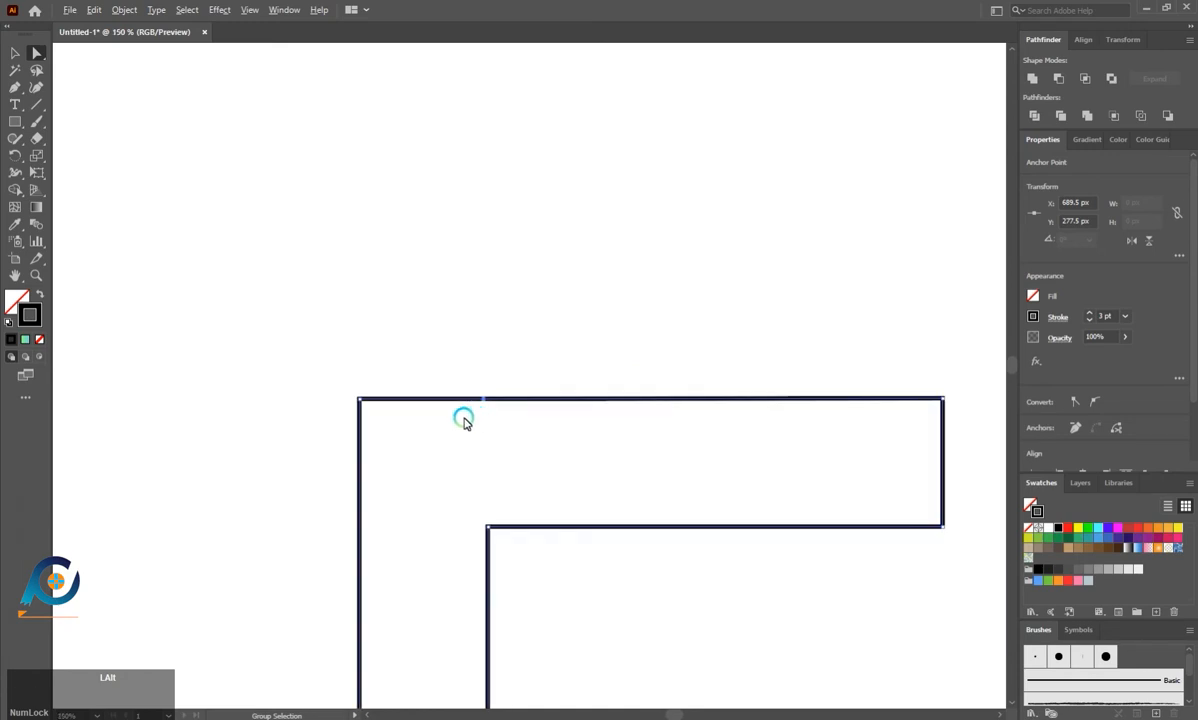
scroll(448, 420, down, 6)
scroll(540, 468, up, 1)
scroll(546, 474, up, 1)
scroll(490, 424, down, 2)
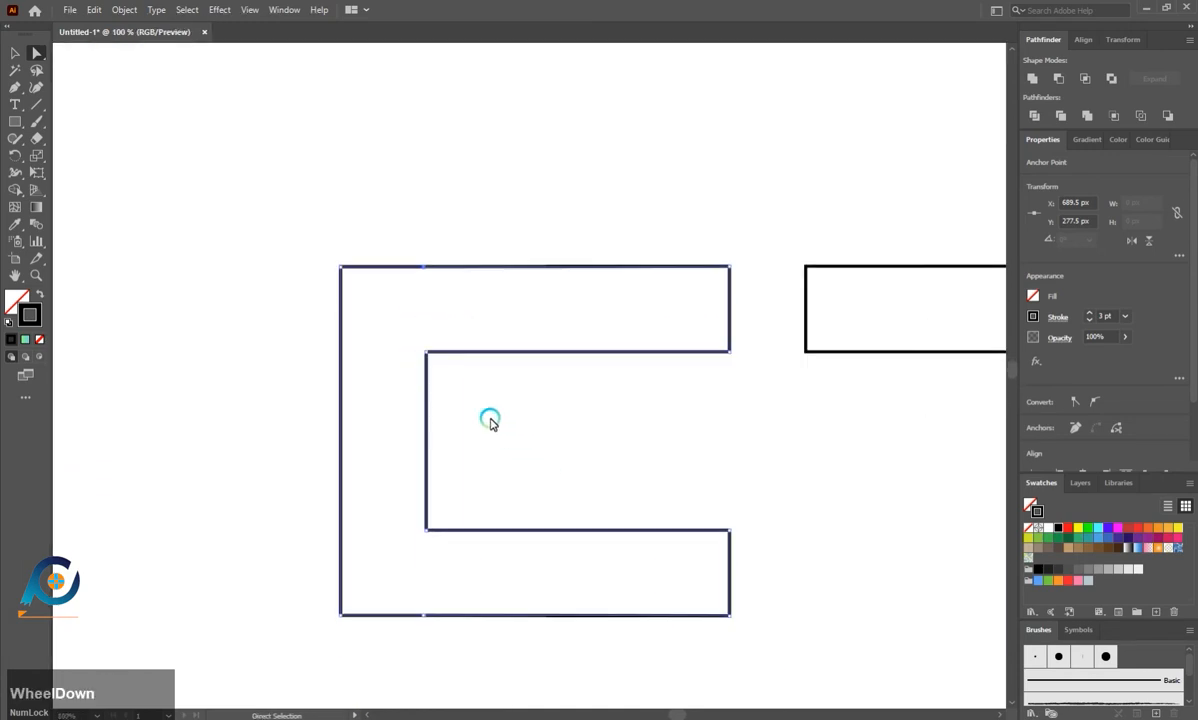
- Round the two outer left corners and two inner corners of the C outline together into large curves
scroll(490, 424, down, 1)
drag(260, 208, 376, 597)
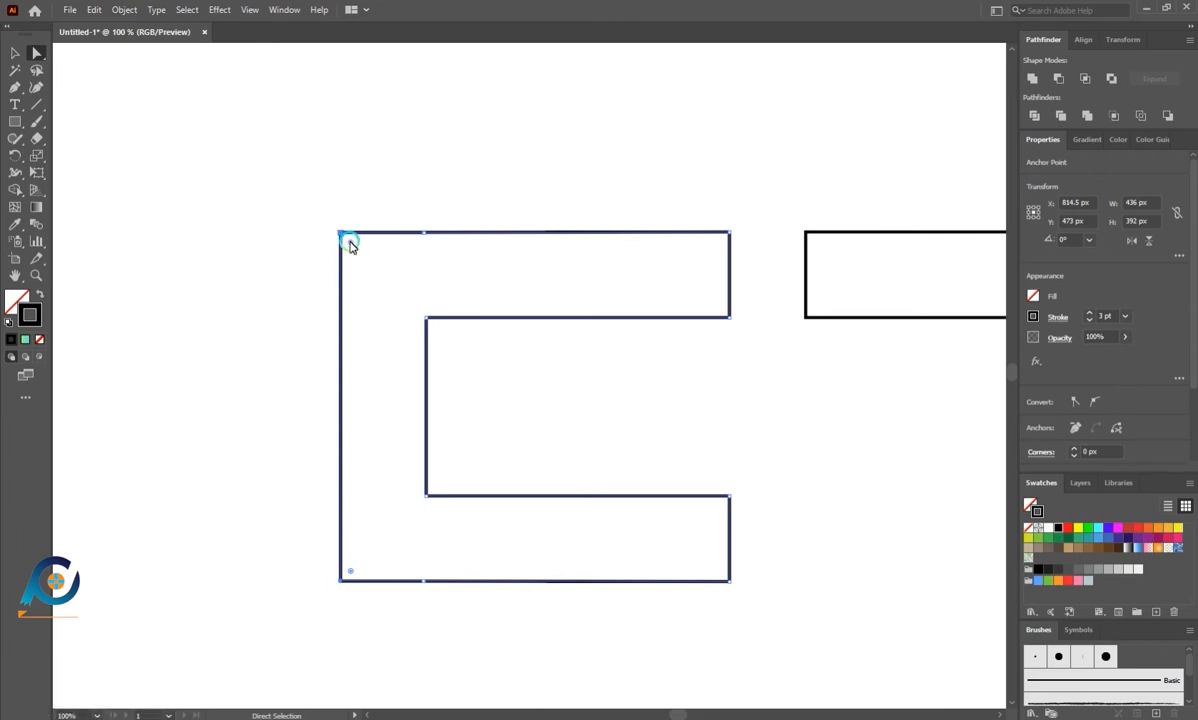
drag(251, 187, 347, 615)
drag(403, 295, 485, 555)
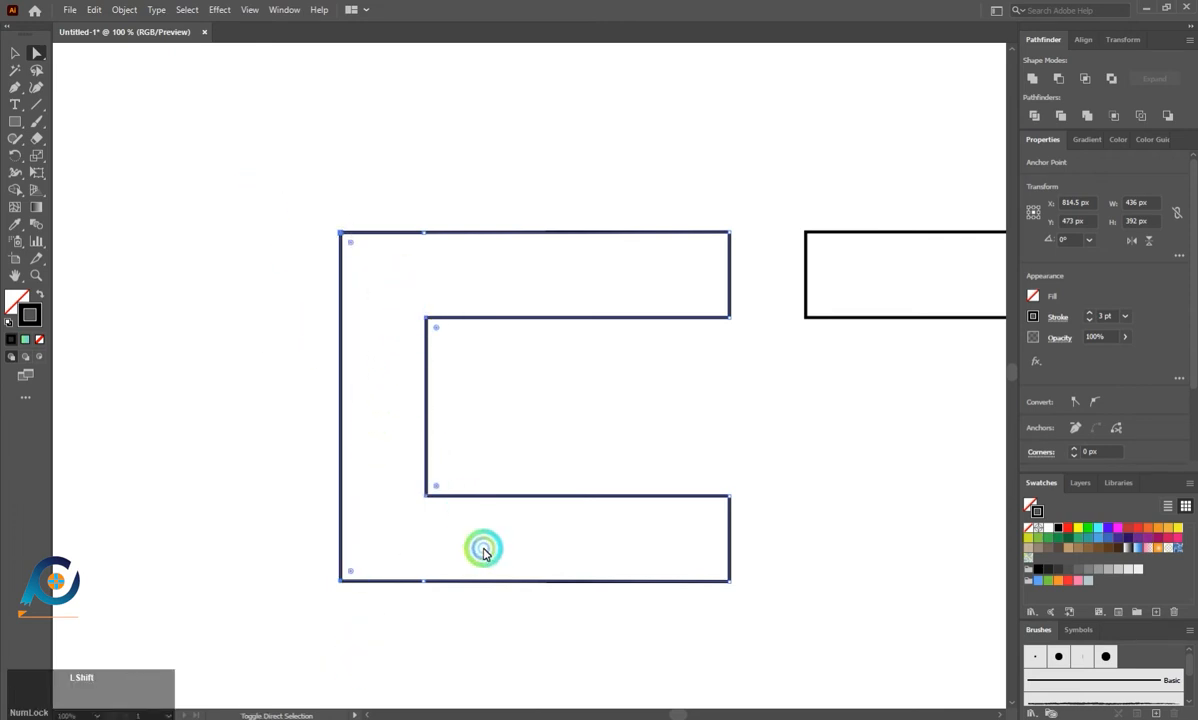
drag(436, 327, 576, 388)
click(206, 348)
scroll(87, 375, down, 1)
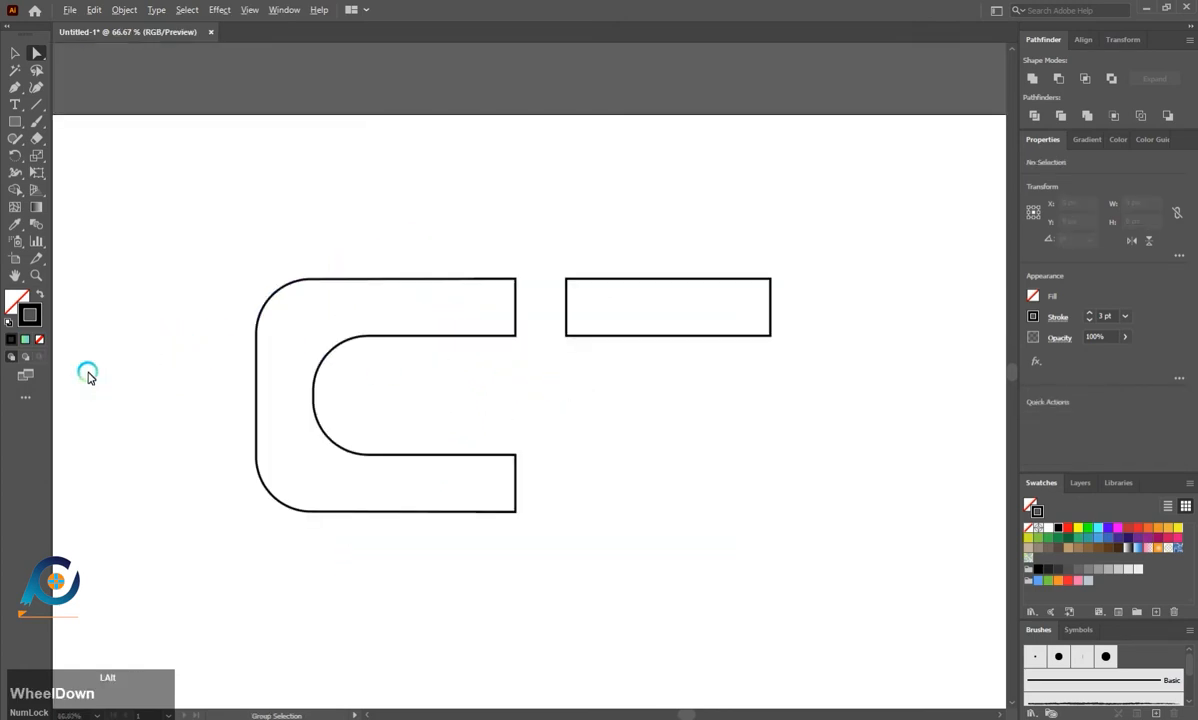
- Round the lower corner at the end of the C's upper arm with a radius of about 96 px
scroll(203, 420, up, 1)
scroll(477, 432, down, 1)
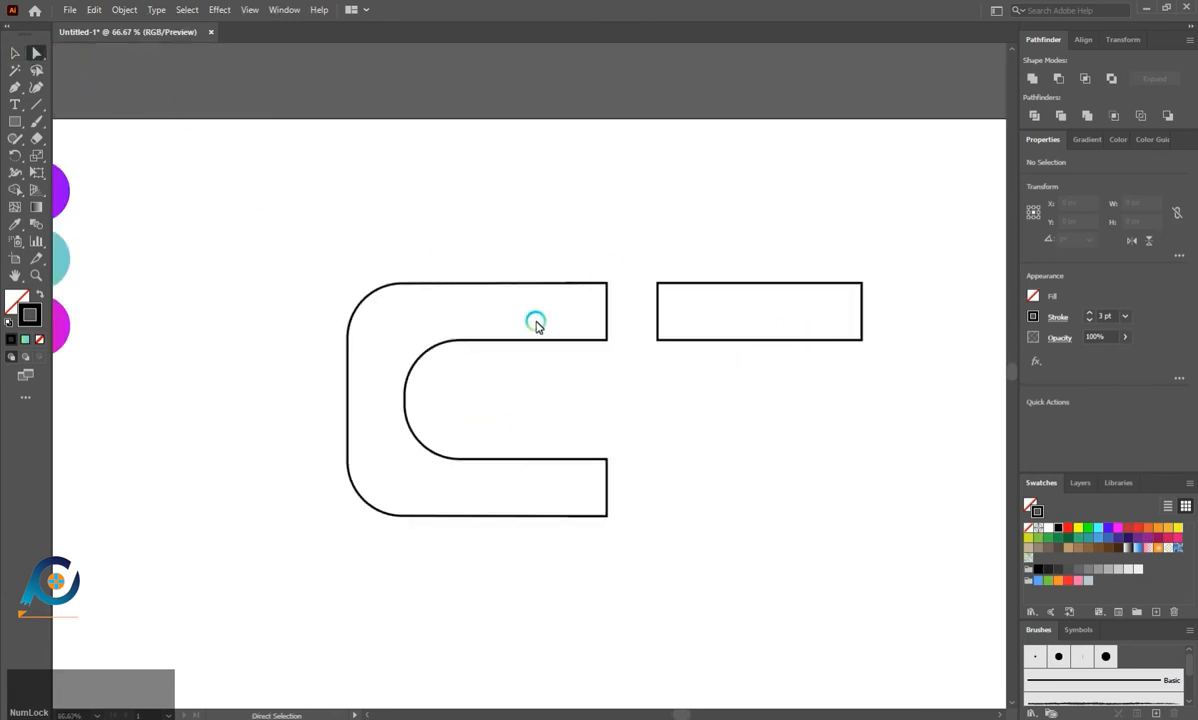
click(598, 332)
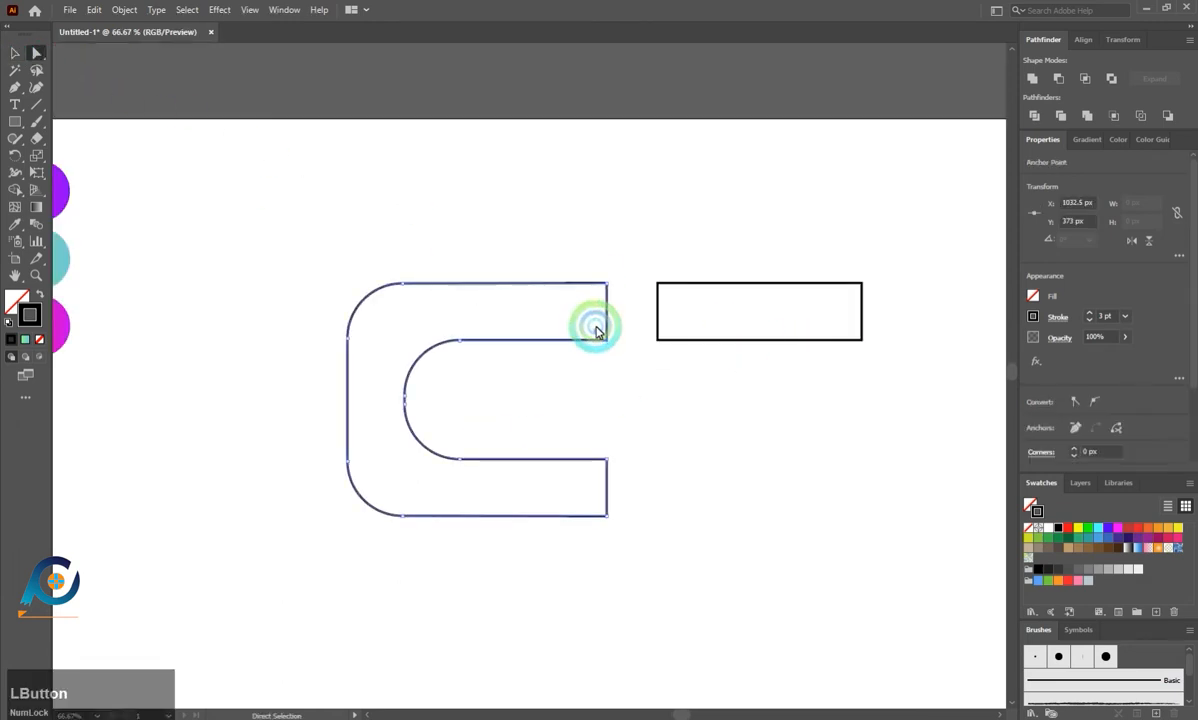
drag(595, 330, 513, 305)
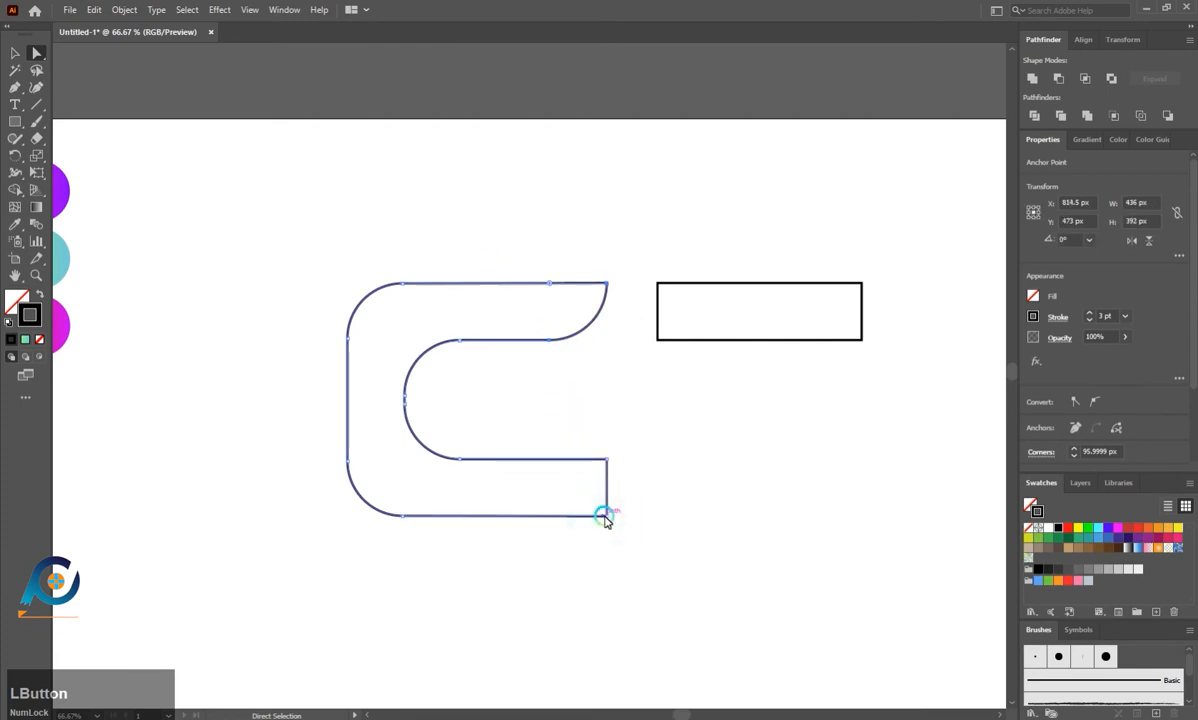
click(97, 146)
- Rotate the spare rectangle upright and fit it, shortened, flush over the right end of the C's lower arm
click(15, 53)
click(567, 284)
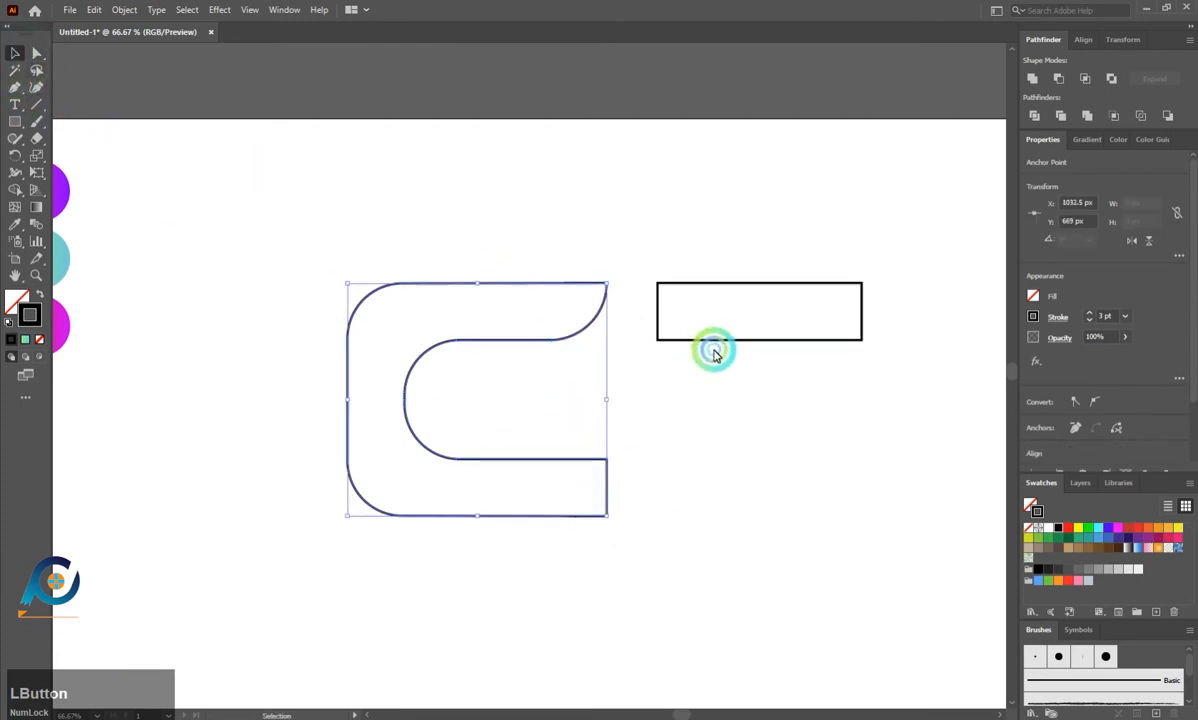
click(721, 340)
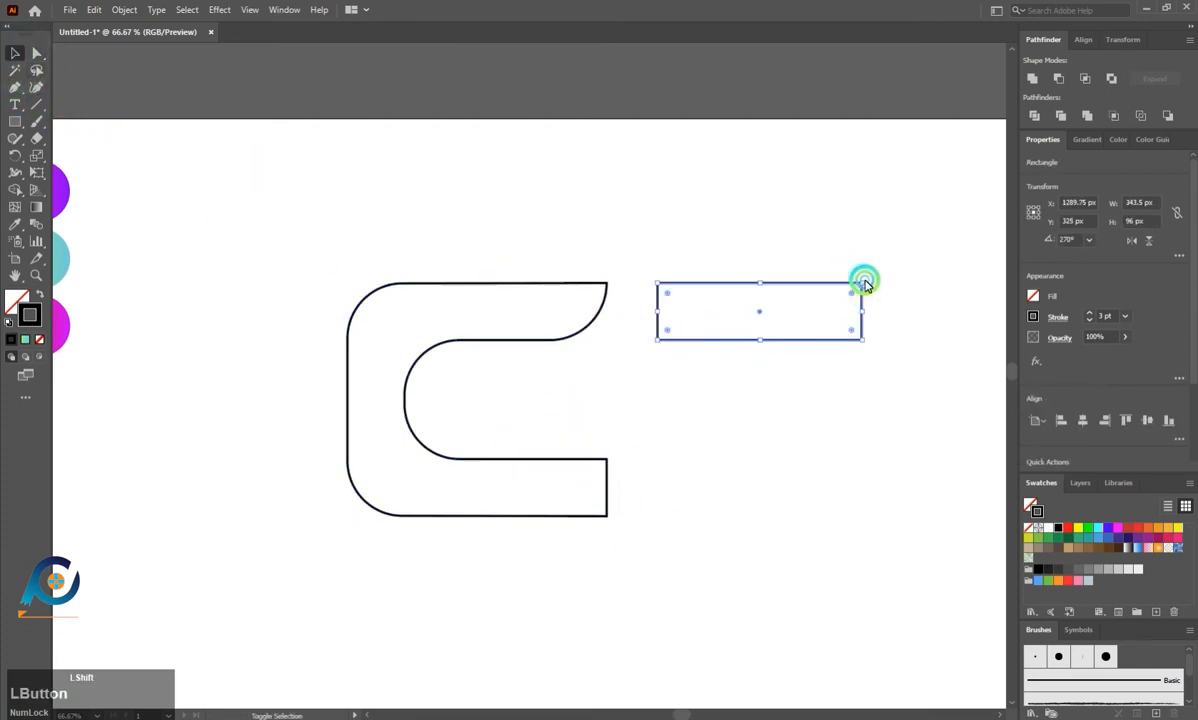
drag(865, 284, 845, 440)
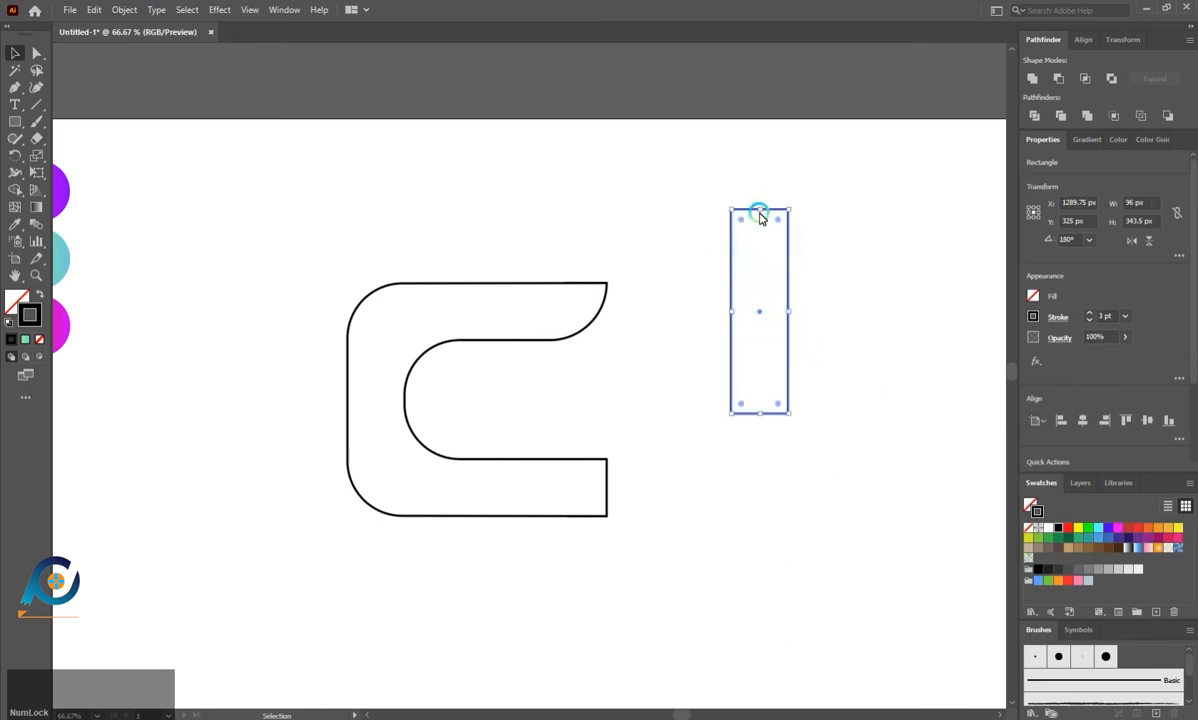
drag(759, 213, 575, 460)
click(463, 366)
scroll(464, 372, up, 1)
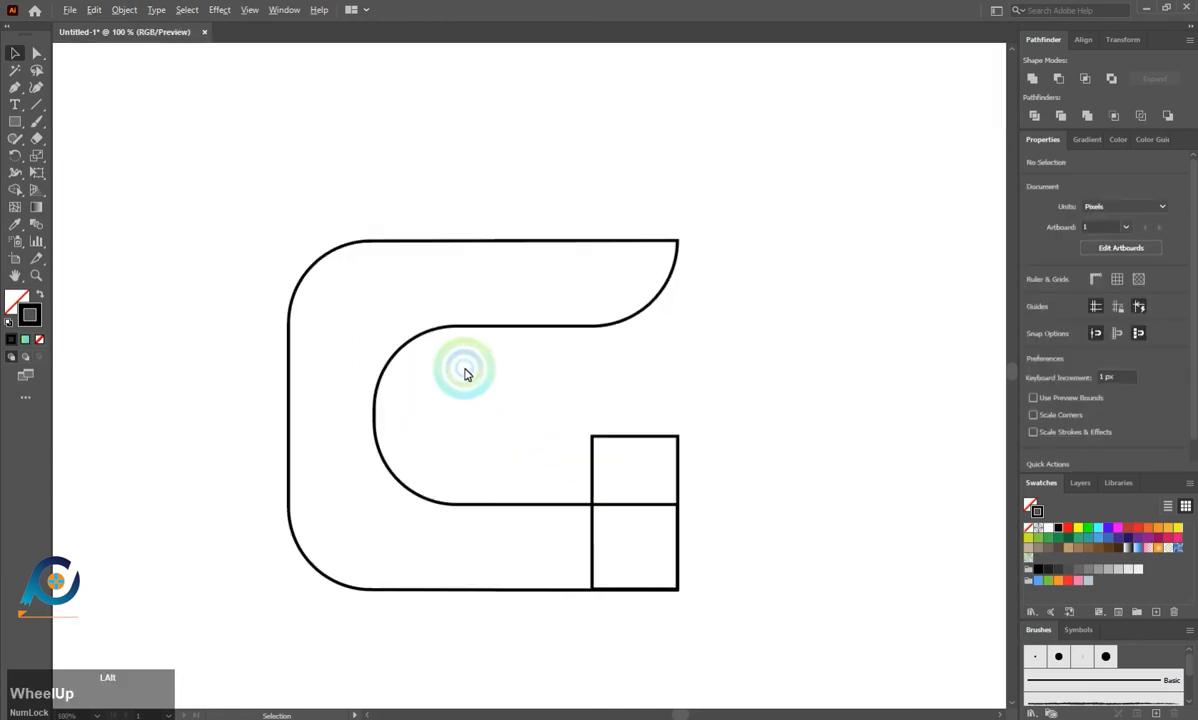
click(497, 403)
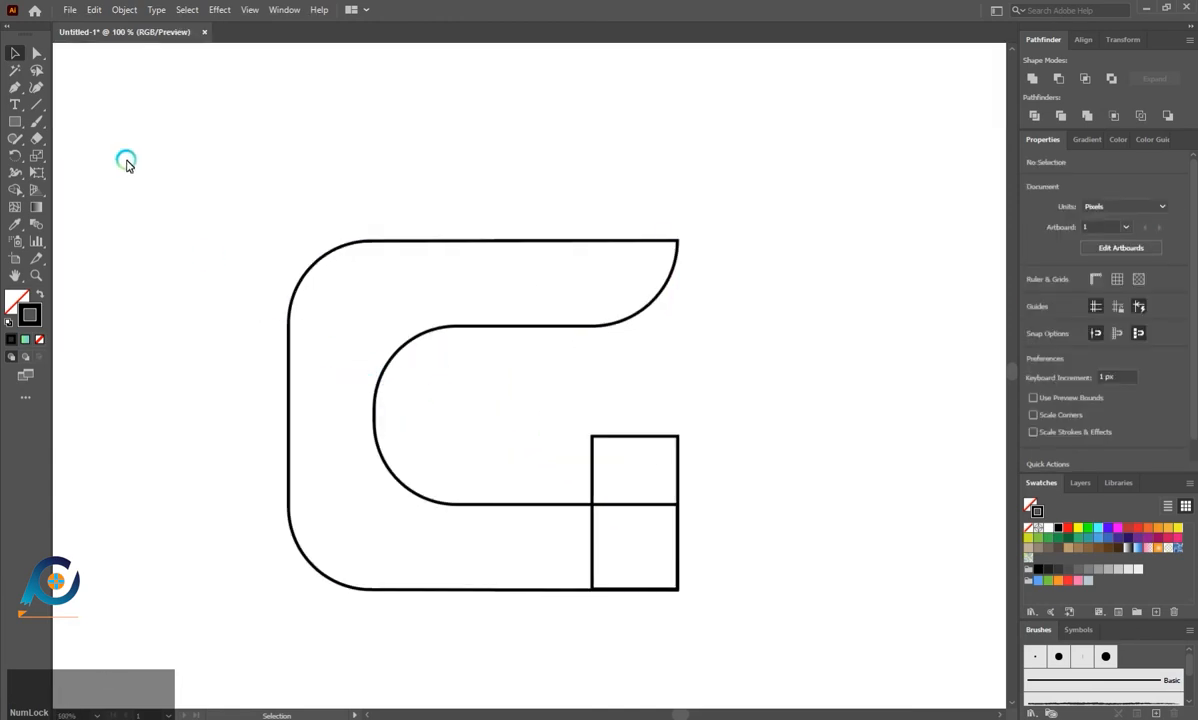
- Unite the short upright rectangle with the C outline to form a single G shape
click(36, 53)
click(247, 170)
click(672, 510)
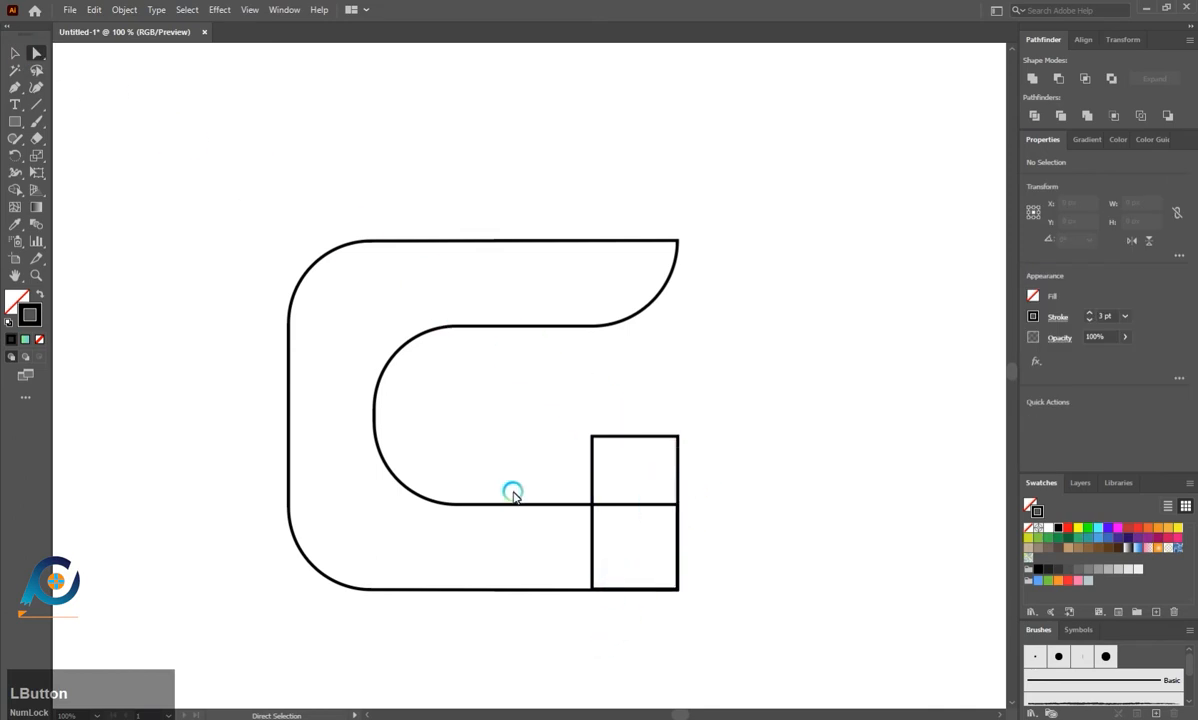
click(638, 500)
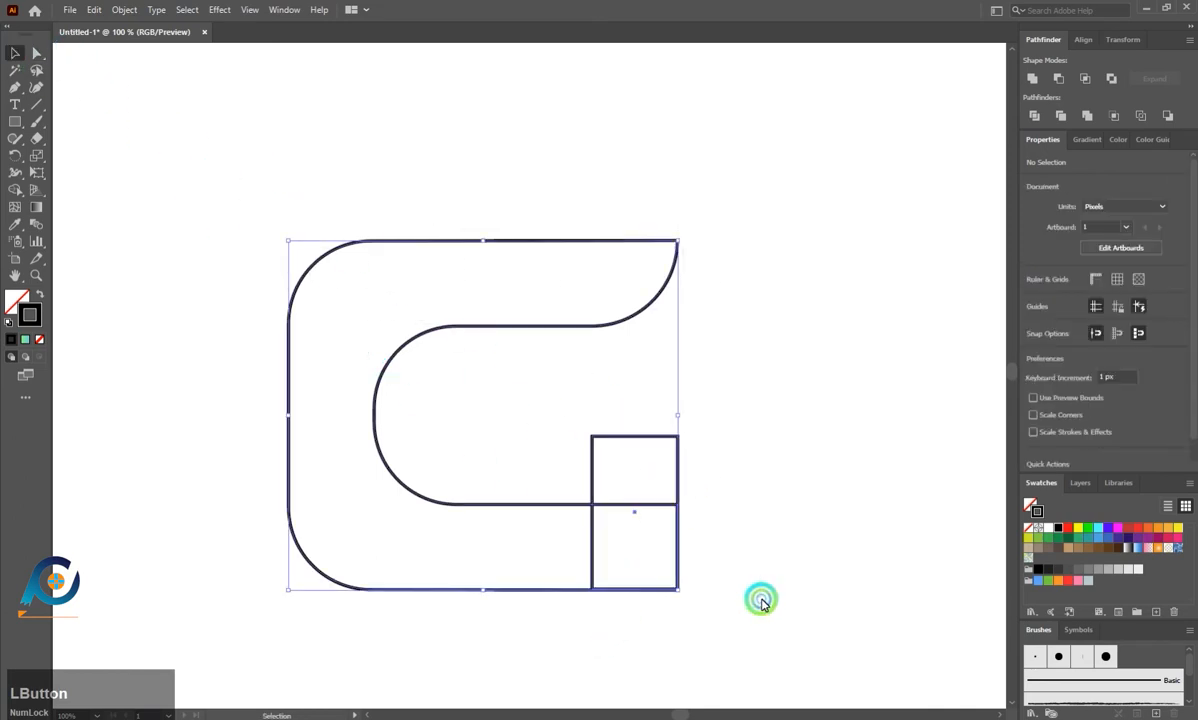
click(1028, 80)
click(727, 409)
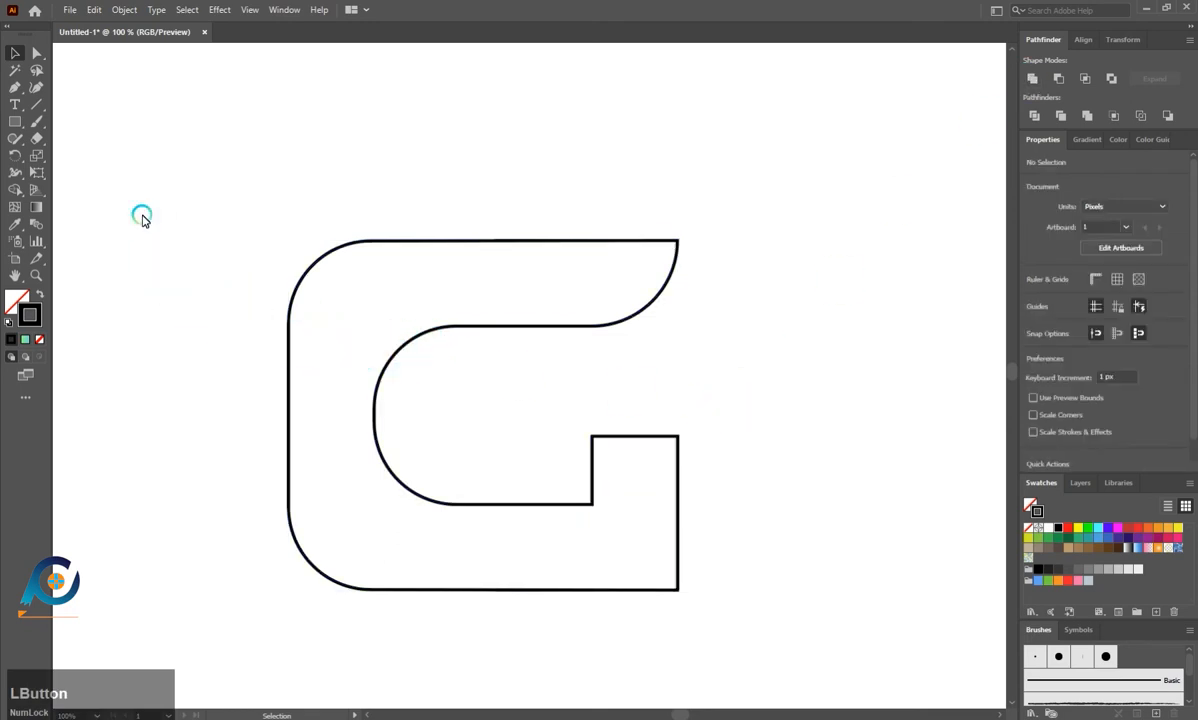
- Try to remove the stray anchor point at the G's lower right corner with the Delete Anchor Point tool
click(36, 52)
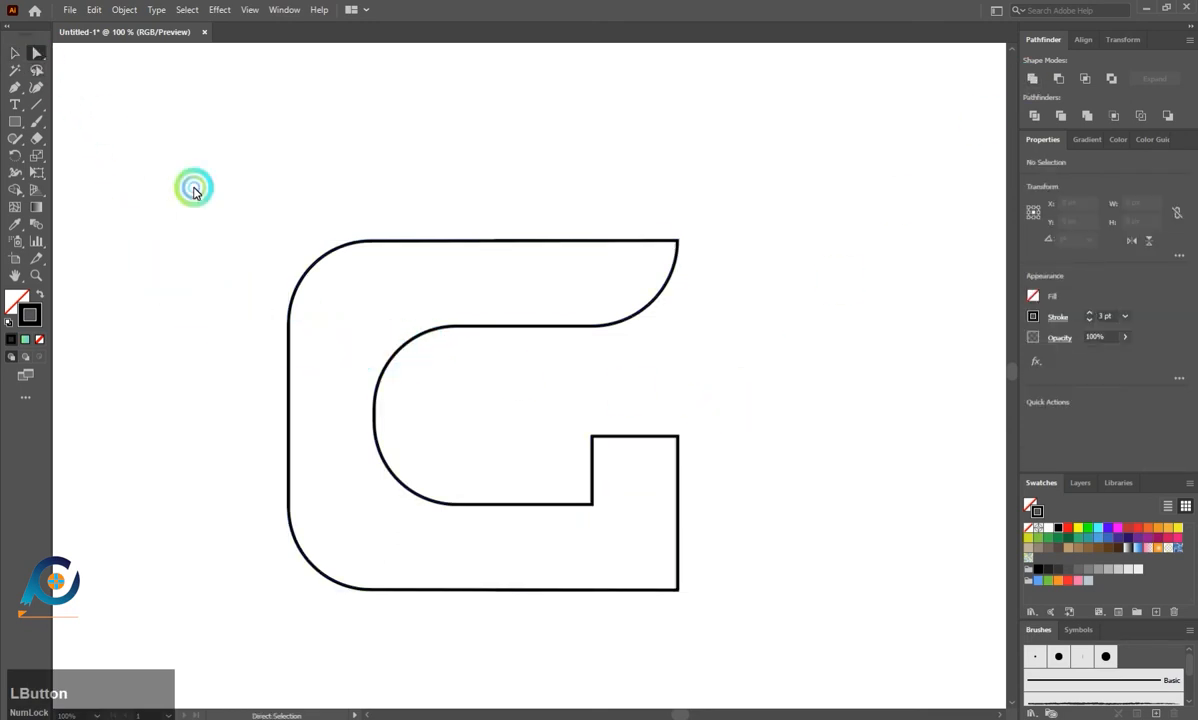
click(678, 590)
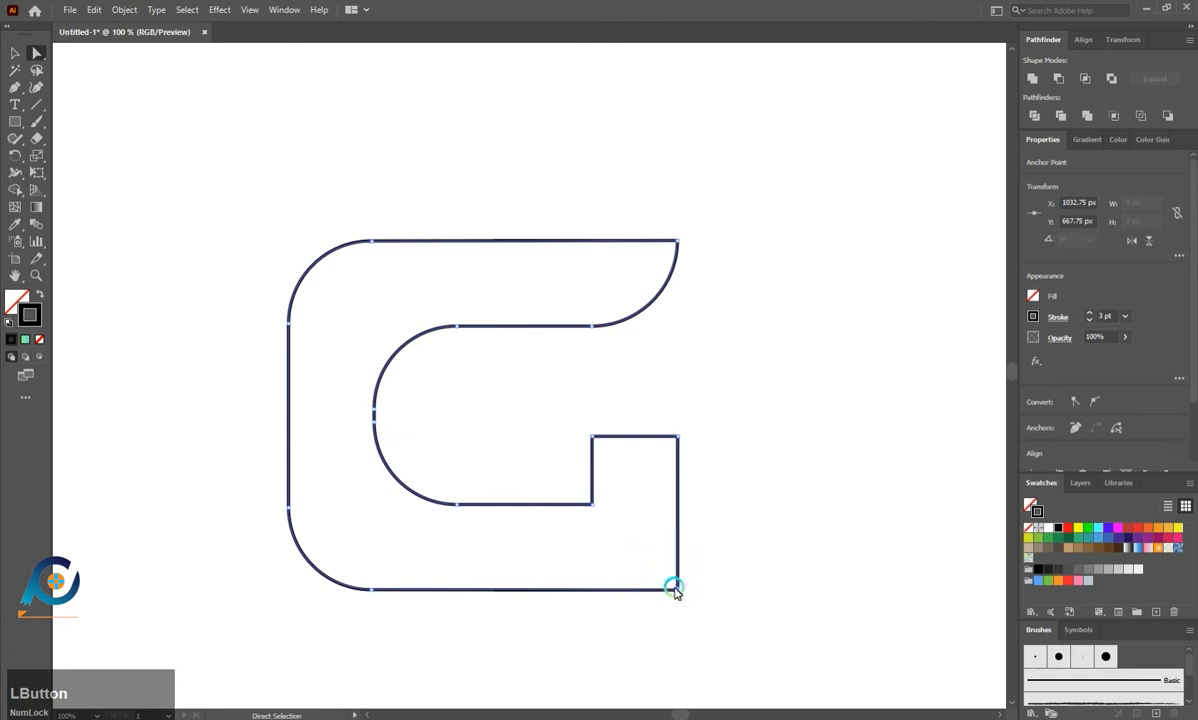
drag(674, 591, 690, 596)
scroll(671, 588, up, 5)
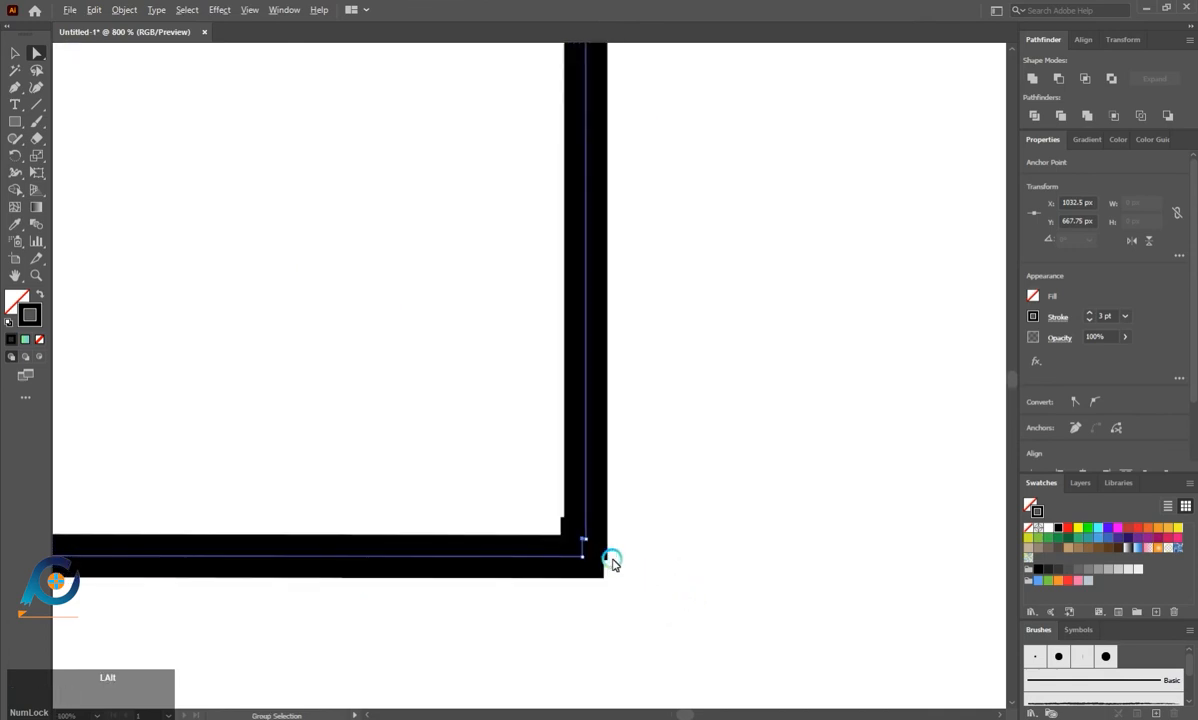
scroll(572, 535, up, 3)
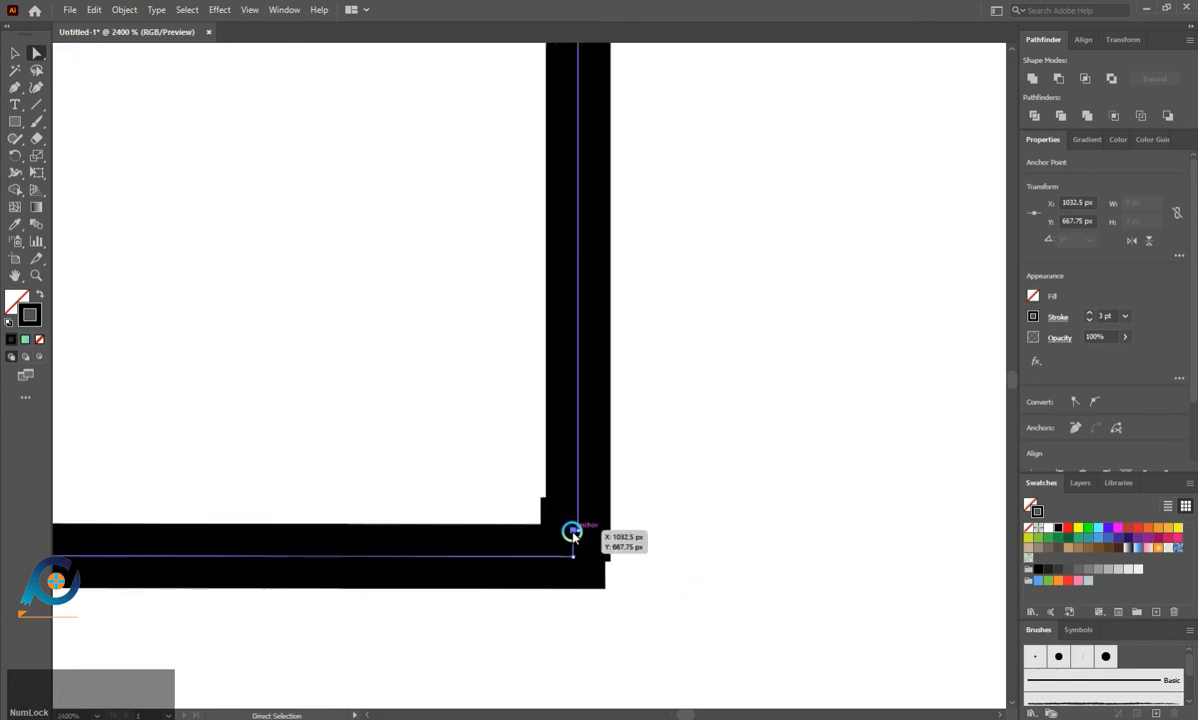
right_click(14, 87)
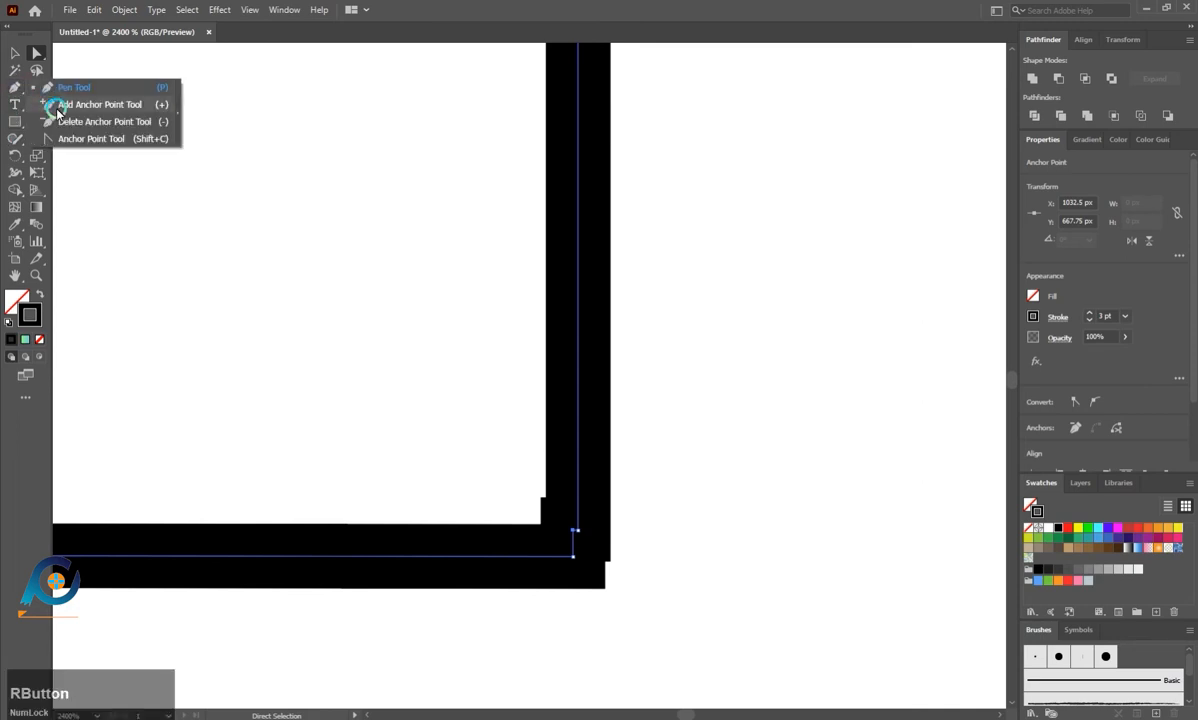
click(60, 126)
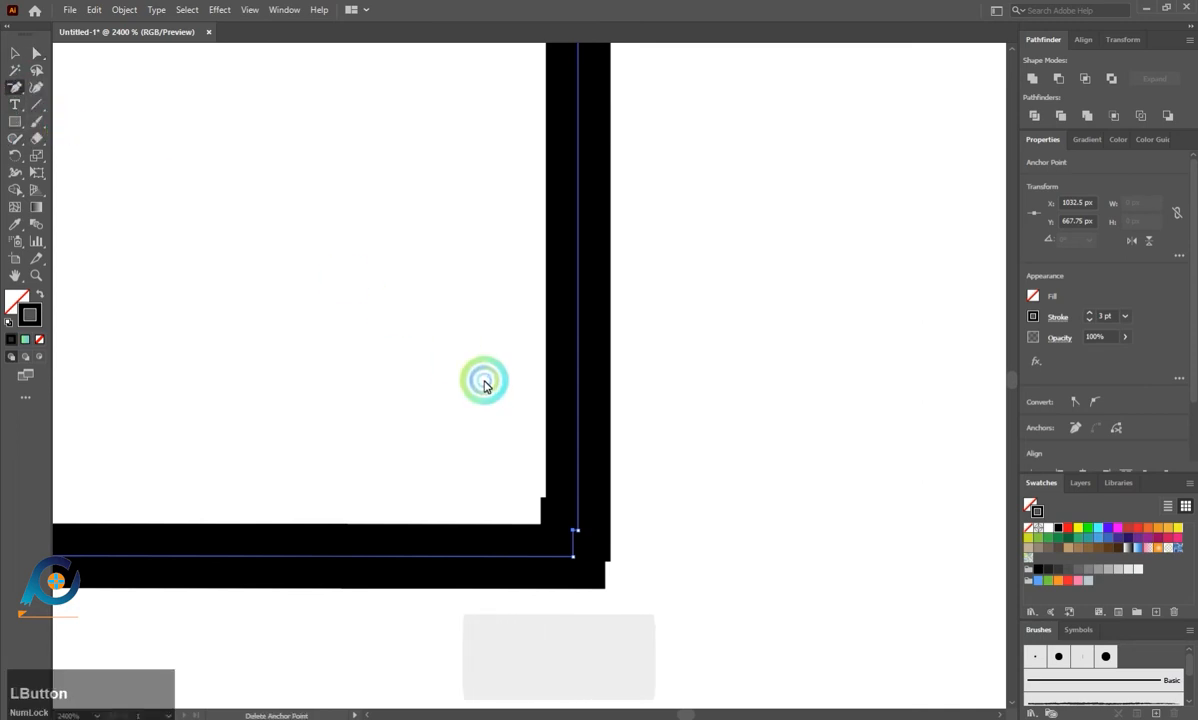
click(572, 530)
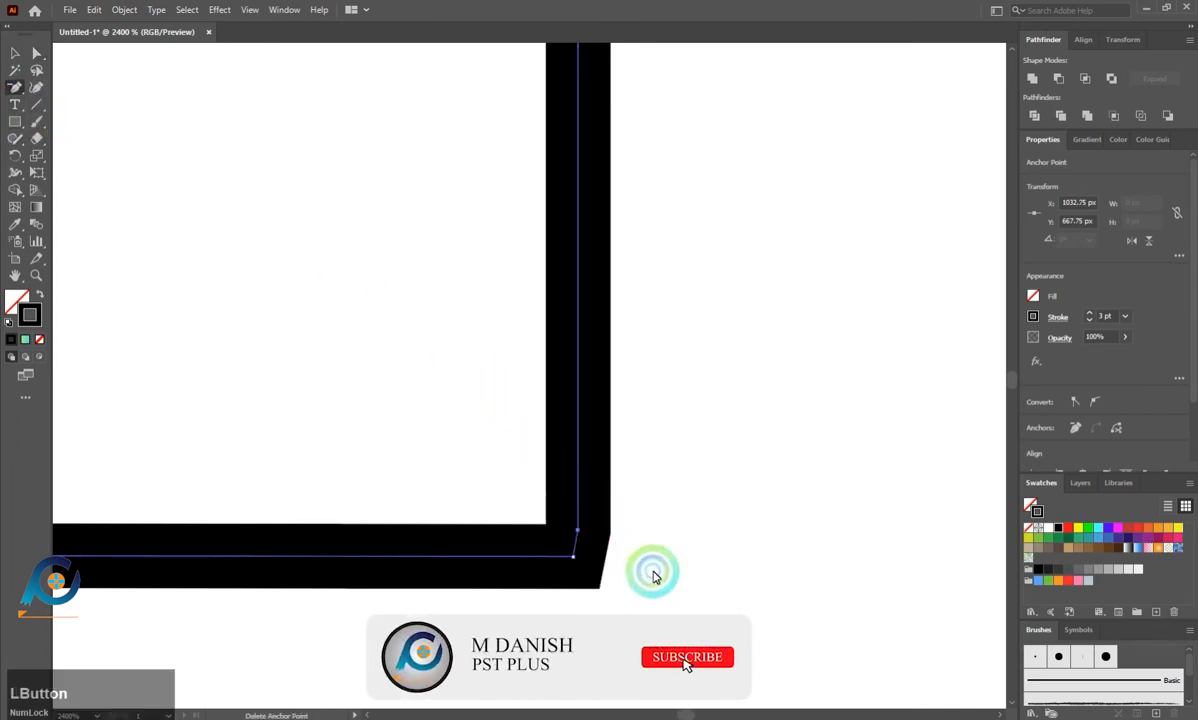
key(ctrl+z)
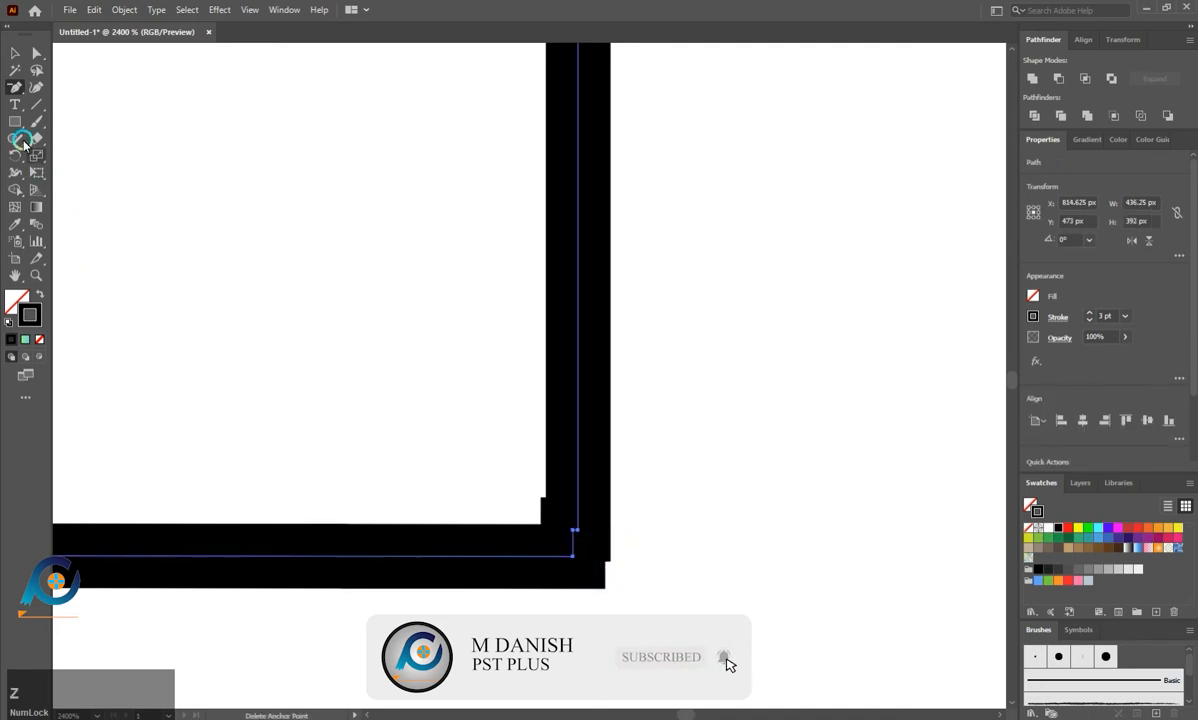
- Try to adjust the upper anchor points of the small step in the G's lower right corner
click(36, 53)
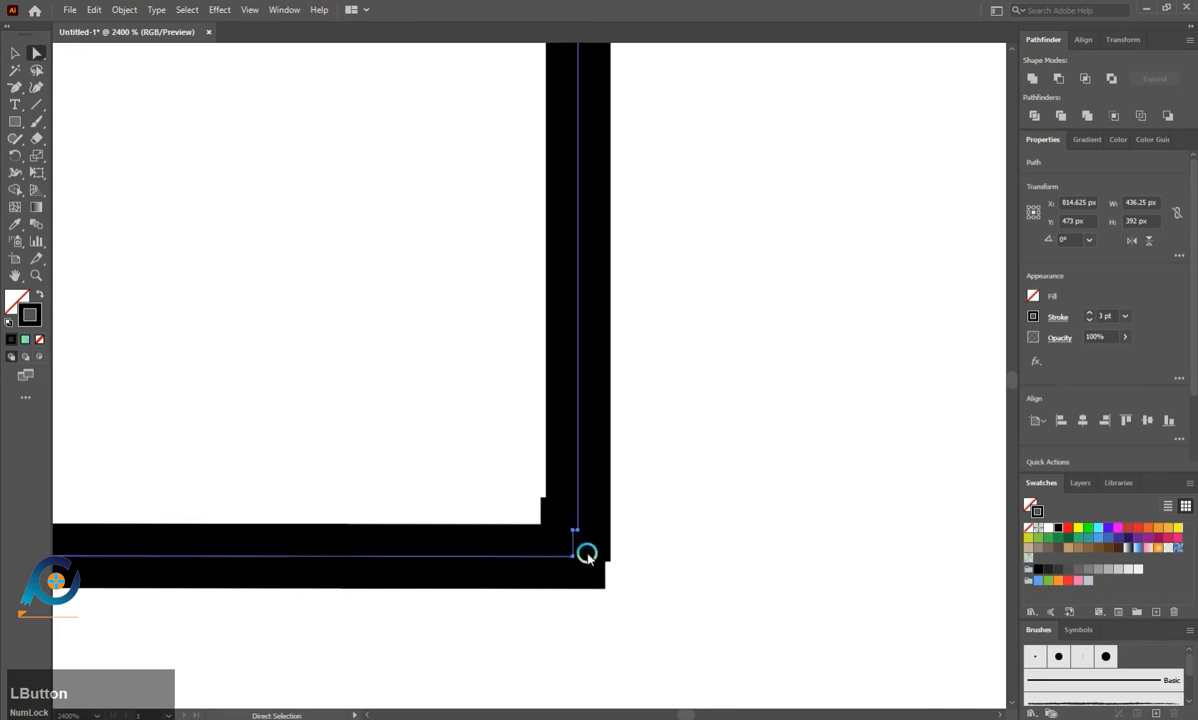
click(579, 533)
drag(579, 523, 627, 591)
key(ctrl+z)
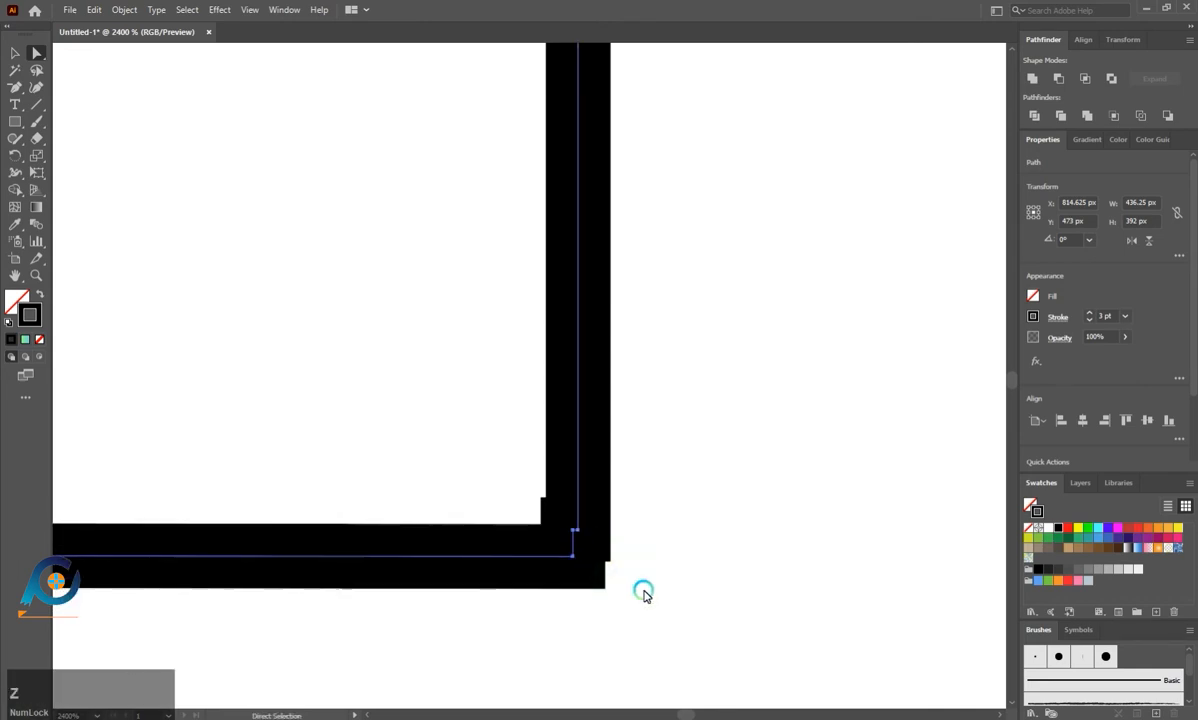
key(ctrl+z)
scroll(651, 594, down, 1)
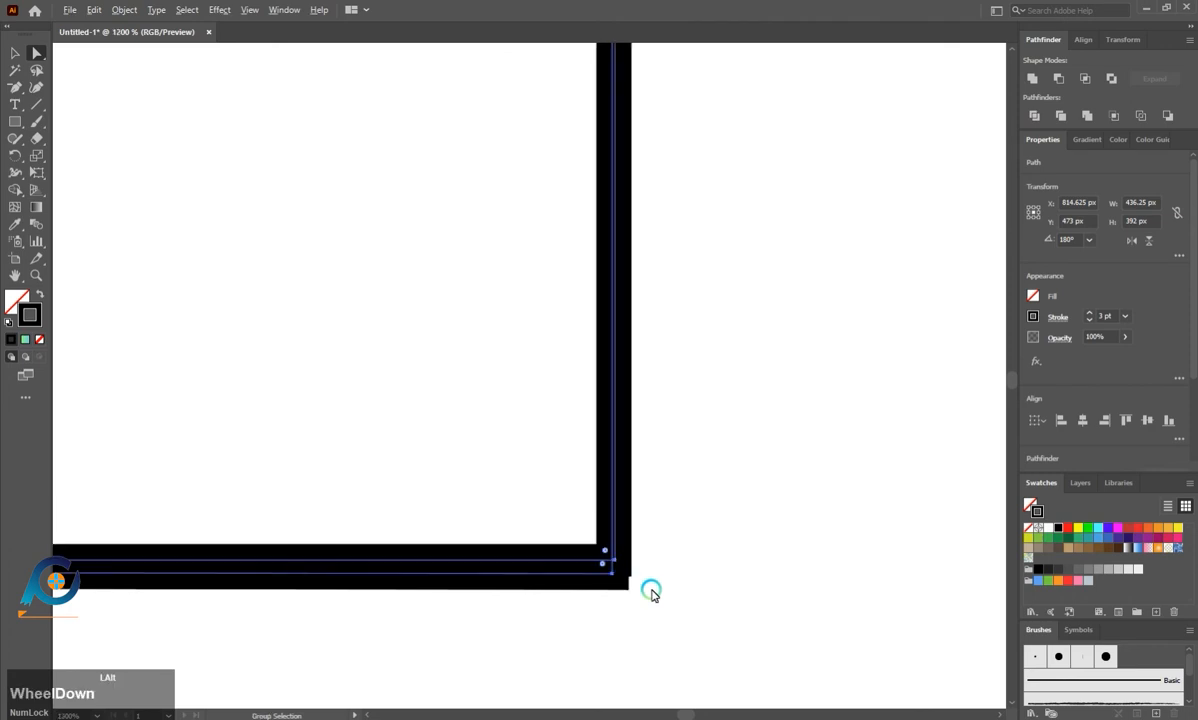
key(ctrl+z)
key(ctrl+z)
- Try to move the lowest anchor point of the corner step into line with the G's right edge
scroll(630, 580, up, 2)
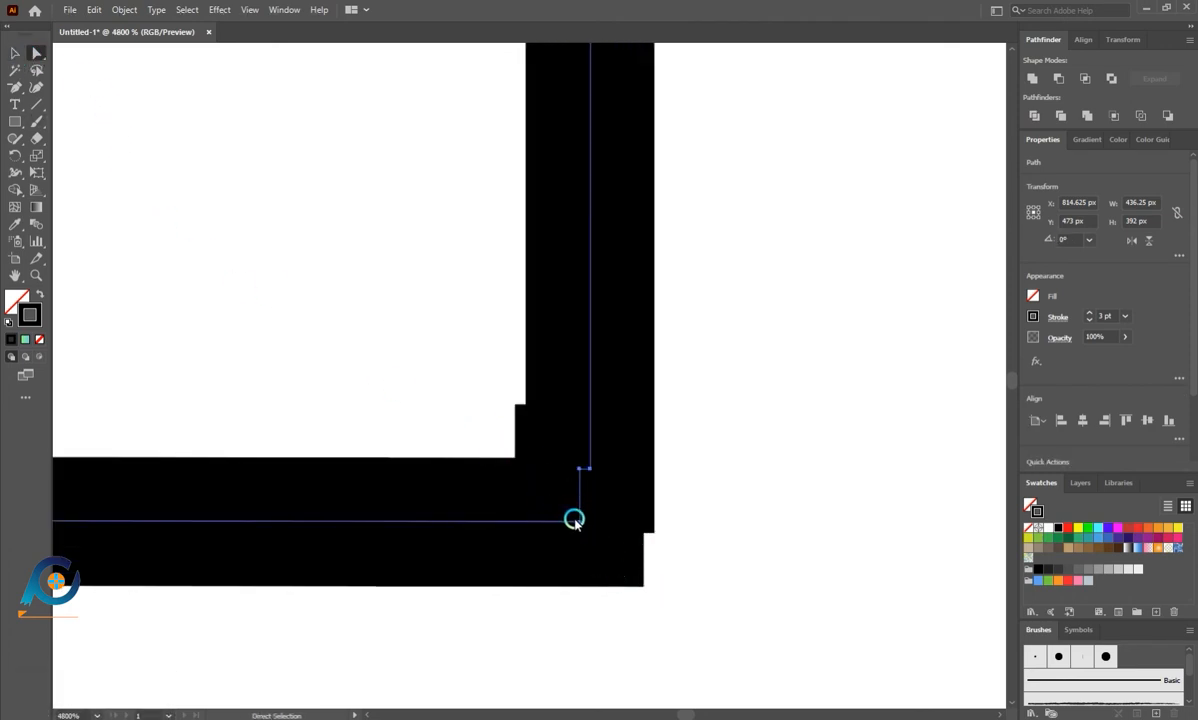
drag(580, 525, 623, 550)
key(ctrl+z)
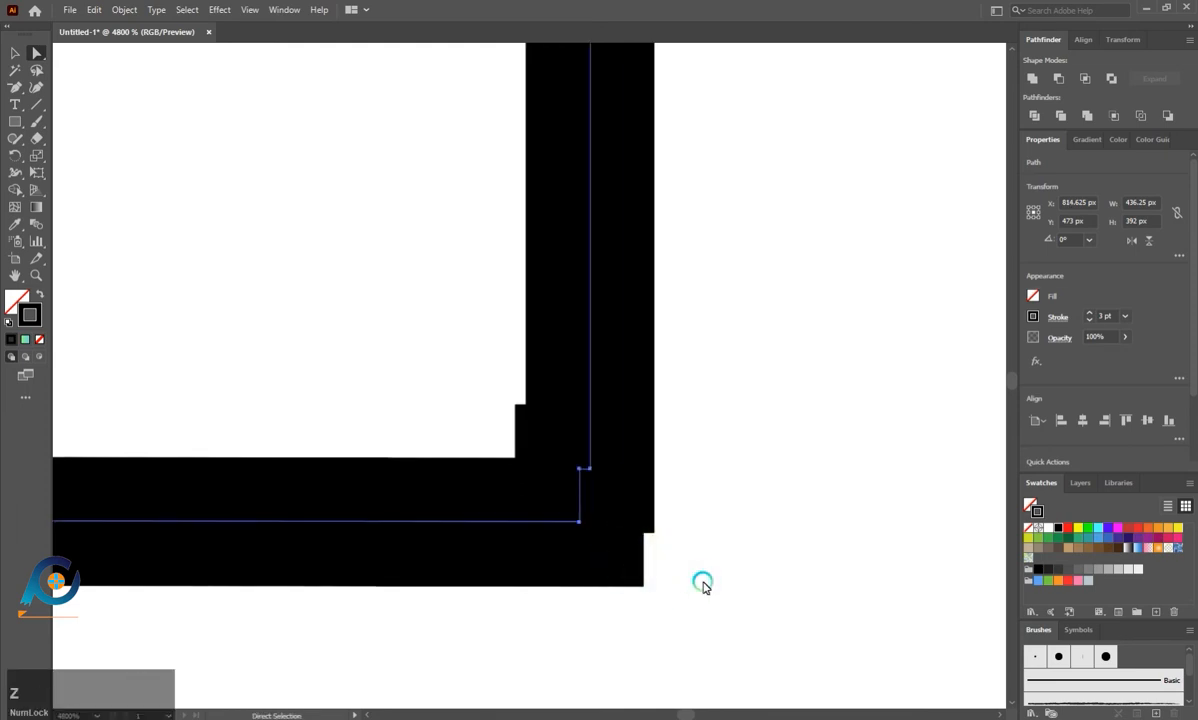
click(702, 585)
click(580, 522)
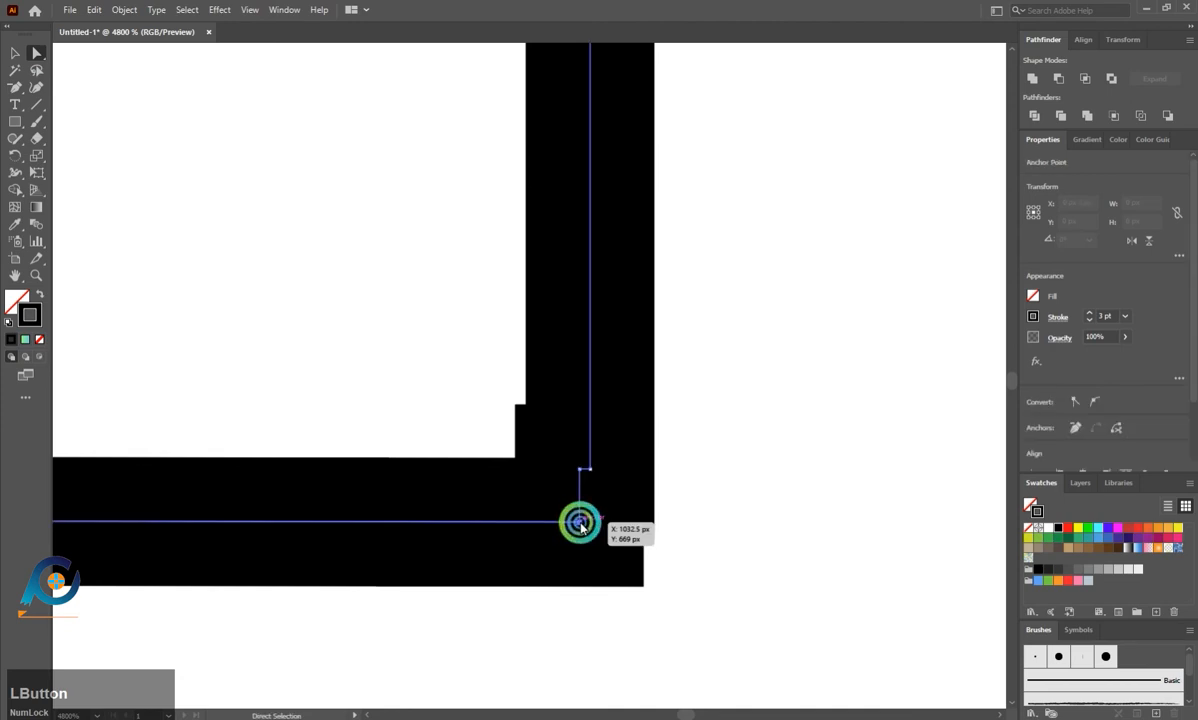
drag(580, 522, 618, 530)
key(ctrl+z)
key(ctrl+z)
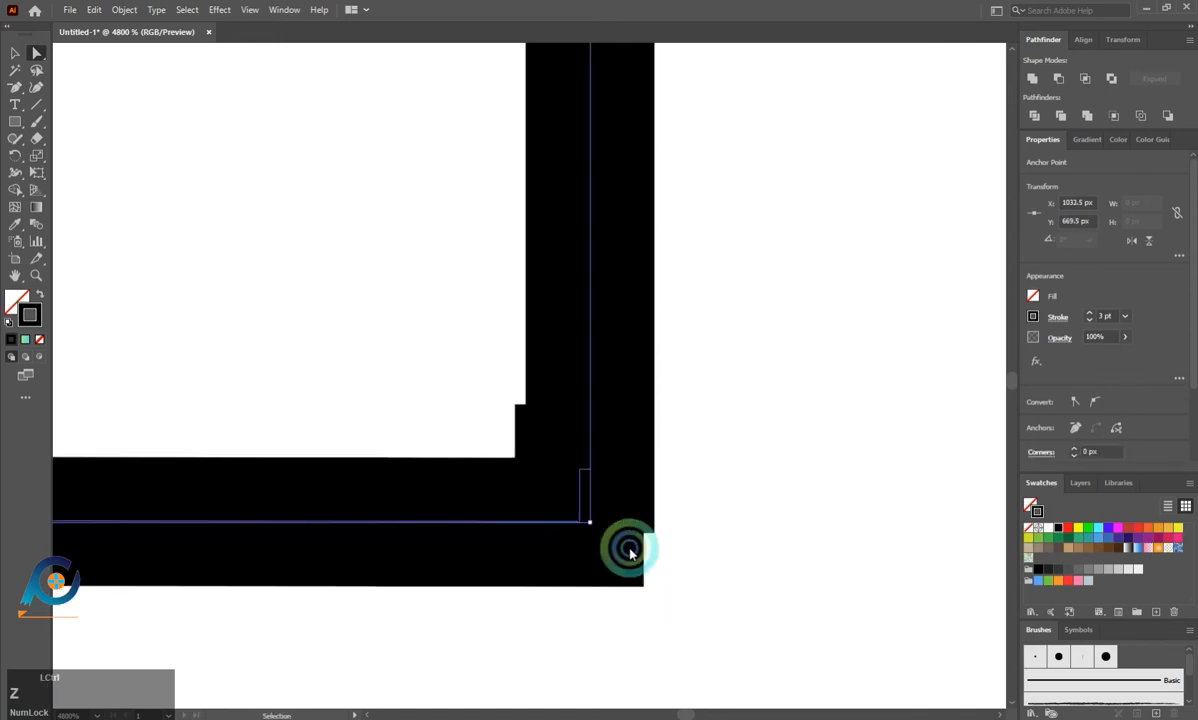
- Align the right edge's offset anchor point vertically with the G's lower right corner and delete the redundant anchor points above that corner
mouse_move(589, 470)
mouse_down()
mouse_move(594, 515)
mouse_move(612, 528)
mouse_up()
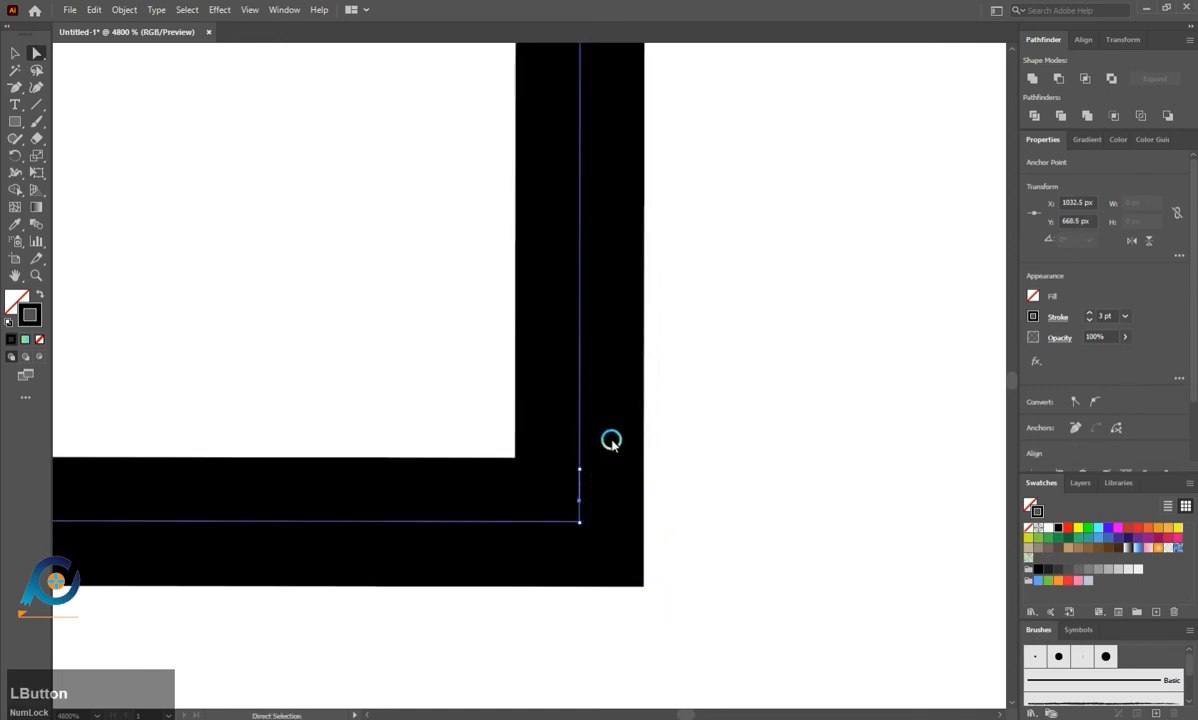
click(685, 535)
scroll(658, 562, down, 6)
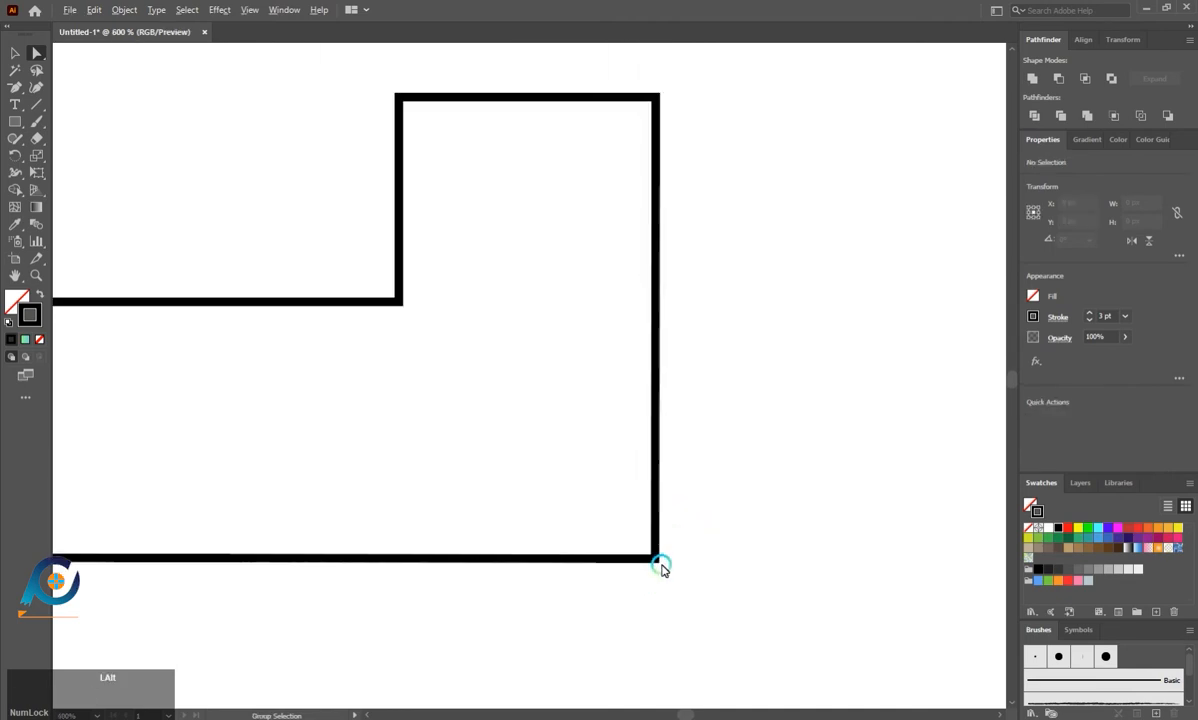
drag(715, 505, 652, 588)
scroll(652, 560, up, 9)
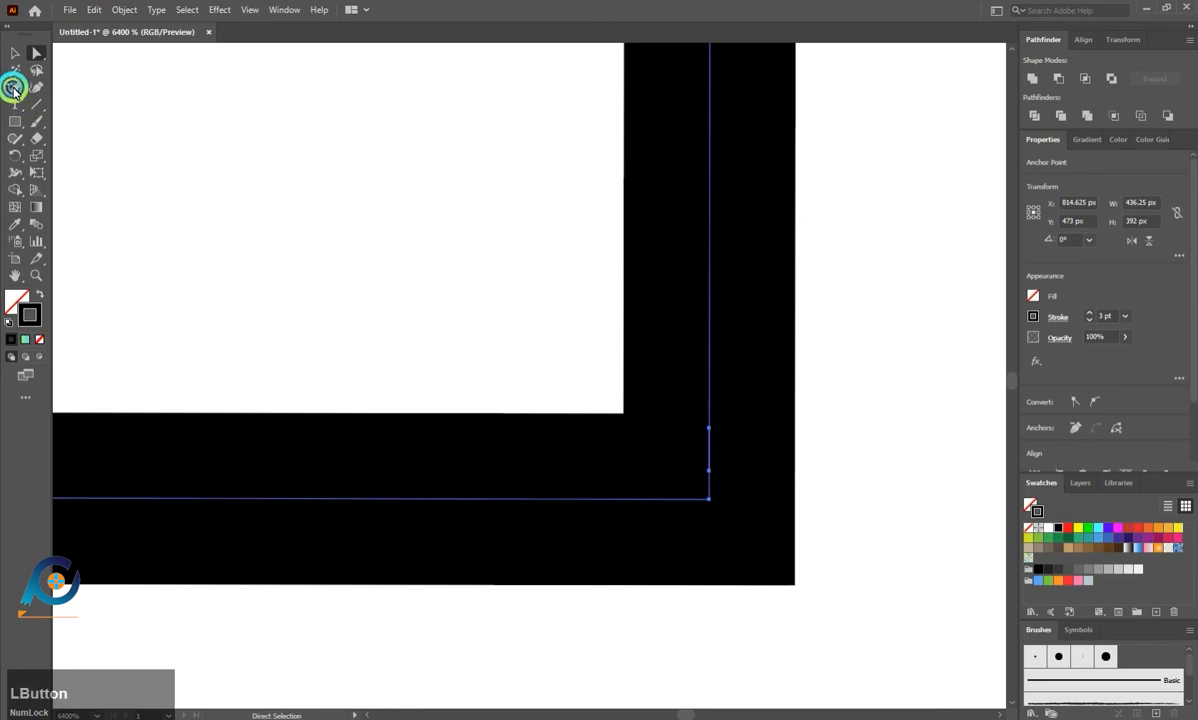
click(13, 88)
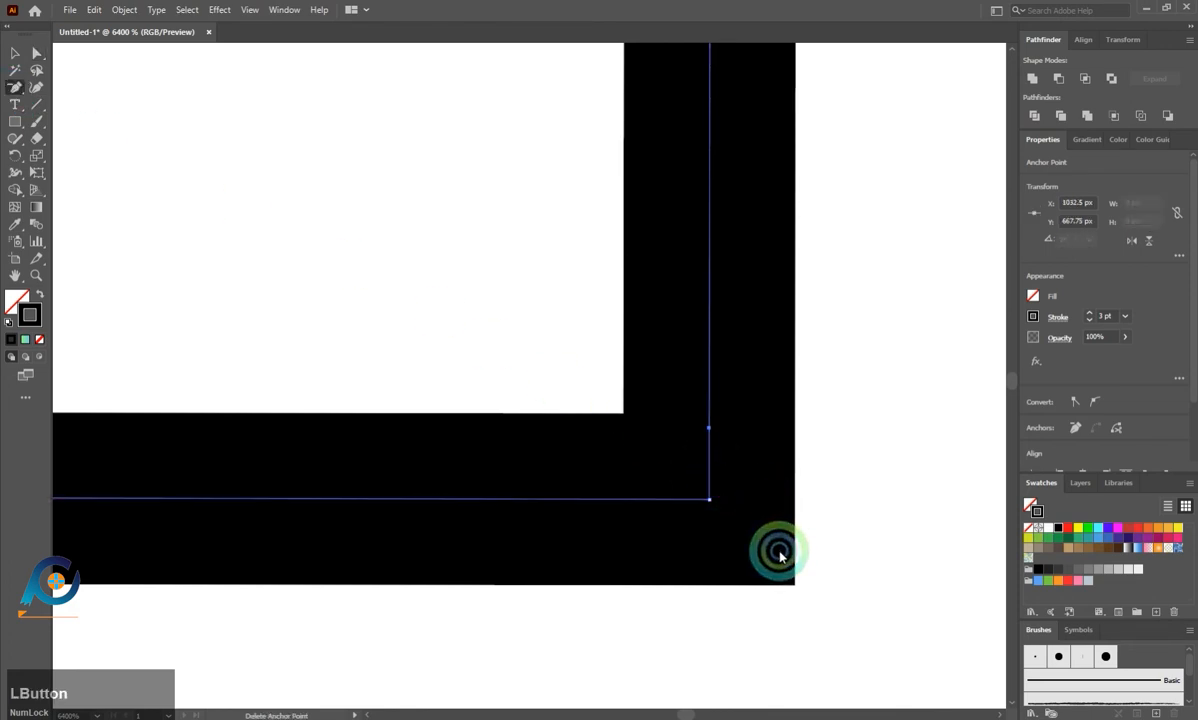
click(707, 428)
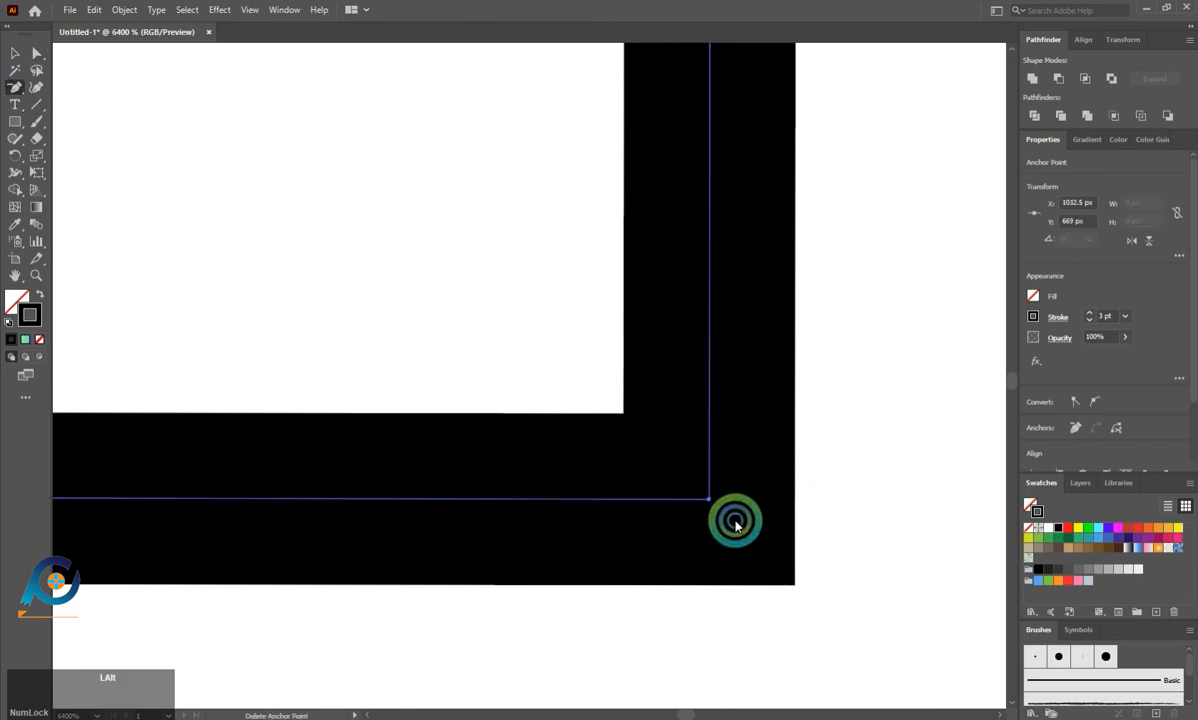
scroll(735, 516, down, 9)
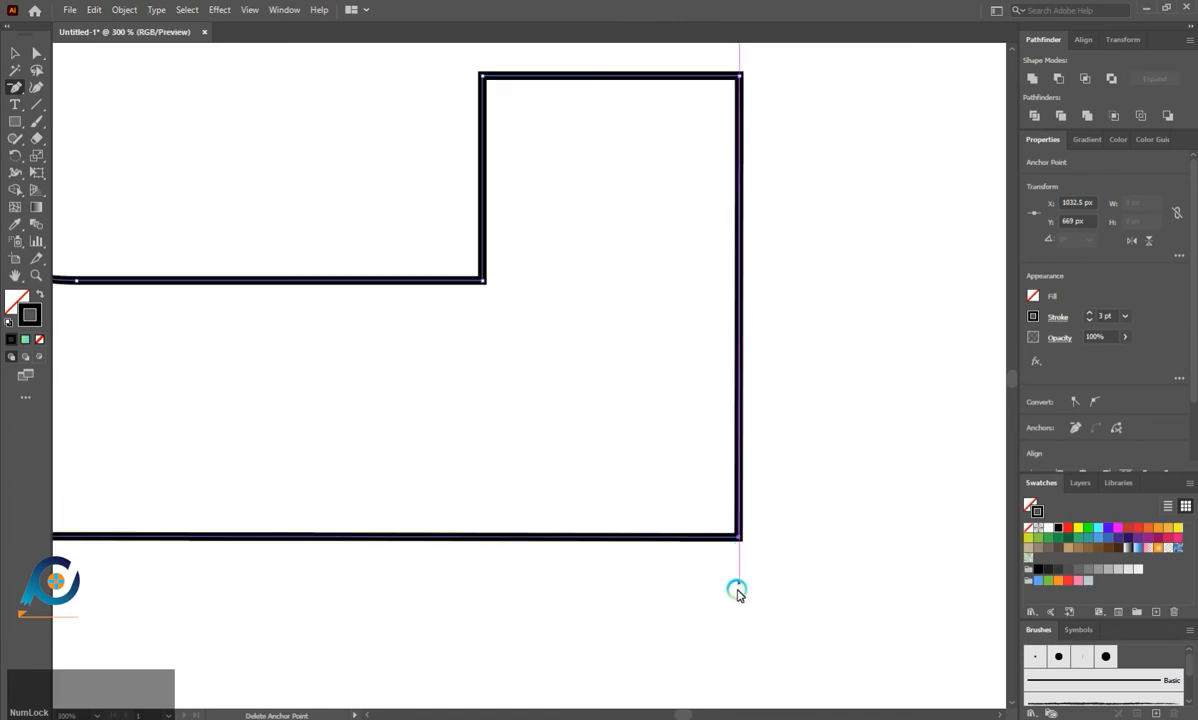
- Round the G's lower right outer corner with a radius of about 74 px
click(36, 52)
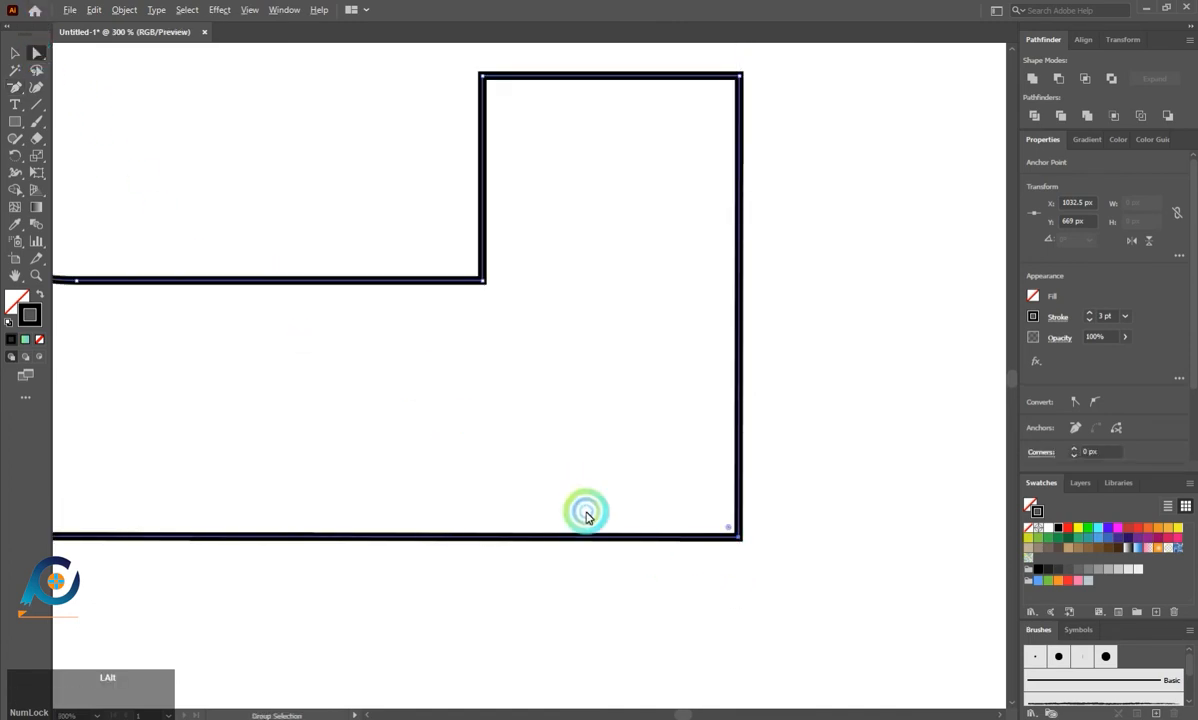
scroll(586, 511, down, 2)
drag(639, 505, 532, 460)
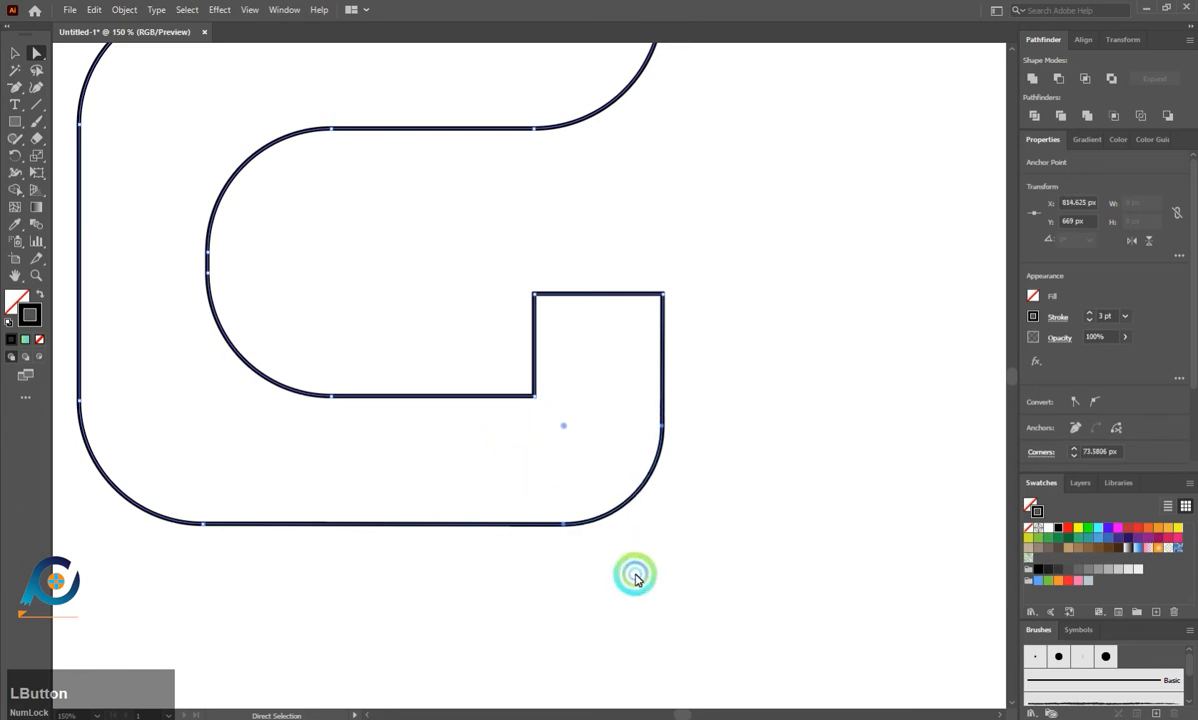
click(639, 588)
scroll(645, 600, down, 1)
scroll(454, 503, up, 1)
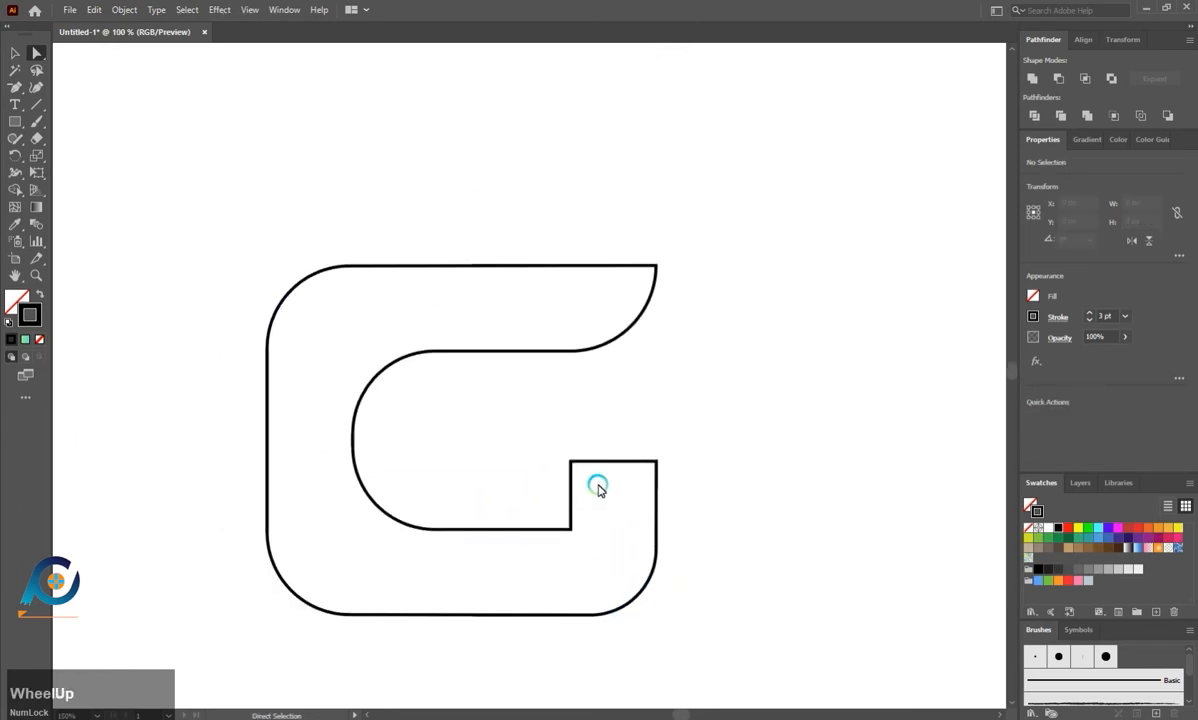
- Round the upper left corner of the G's short upright into a smooth curve
click(571, 463)
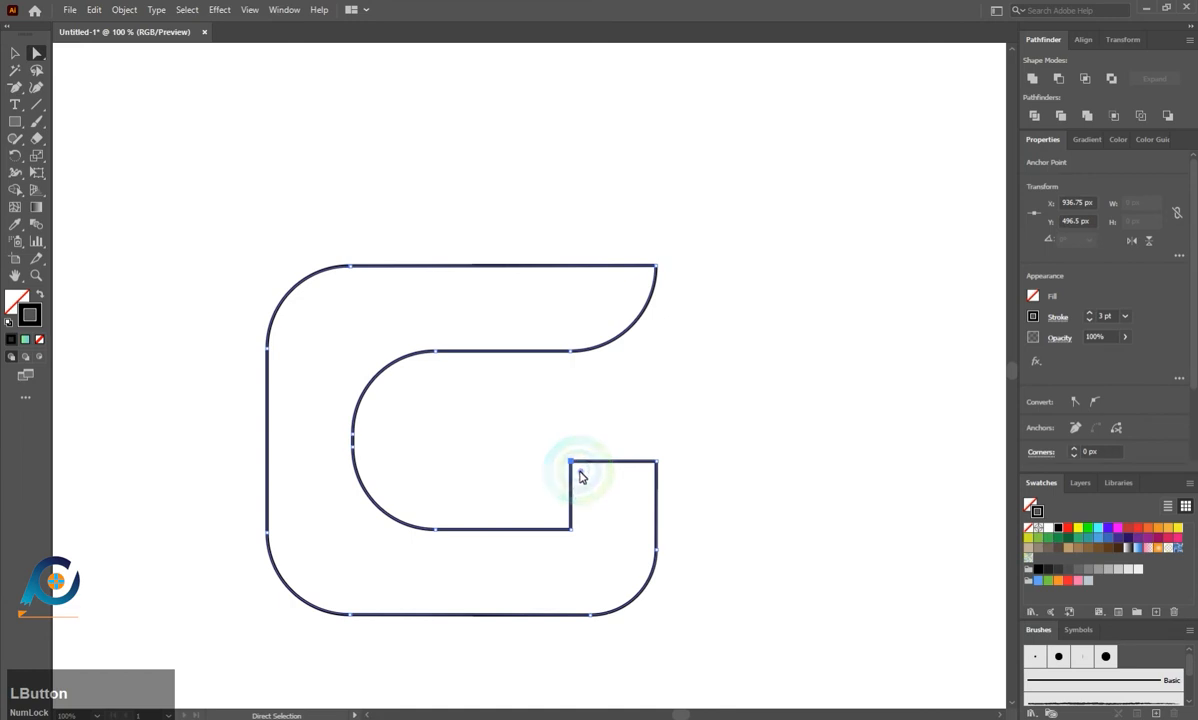
drag(588, 483, 613, 518)
click(725, 552)
scroll(719, 551, down, 1)
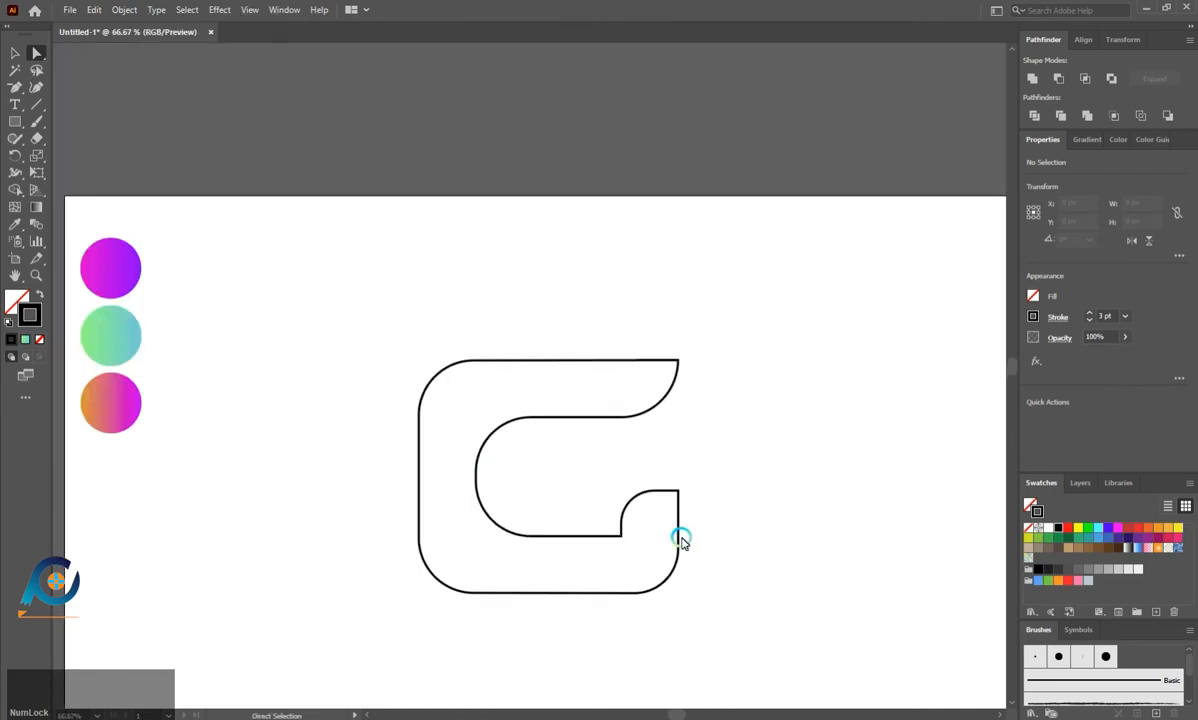
scroll(680, 540, down, 1)
scroll(666, 535, up, 1)
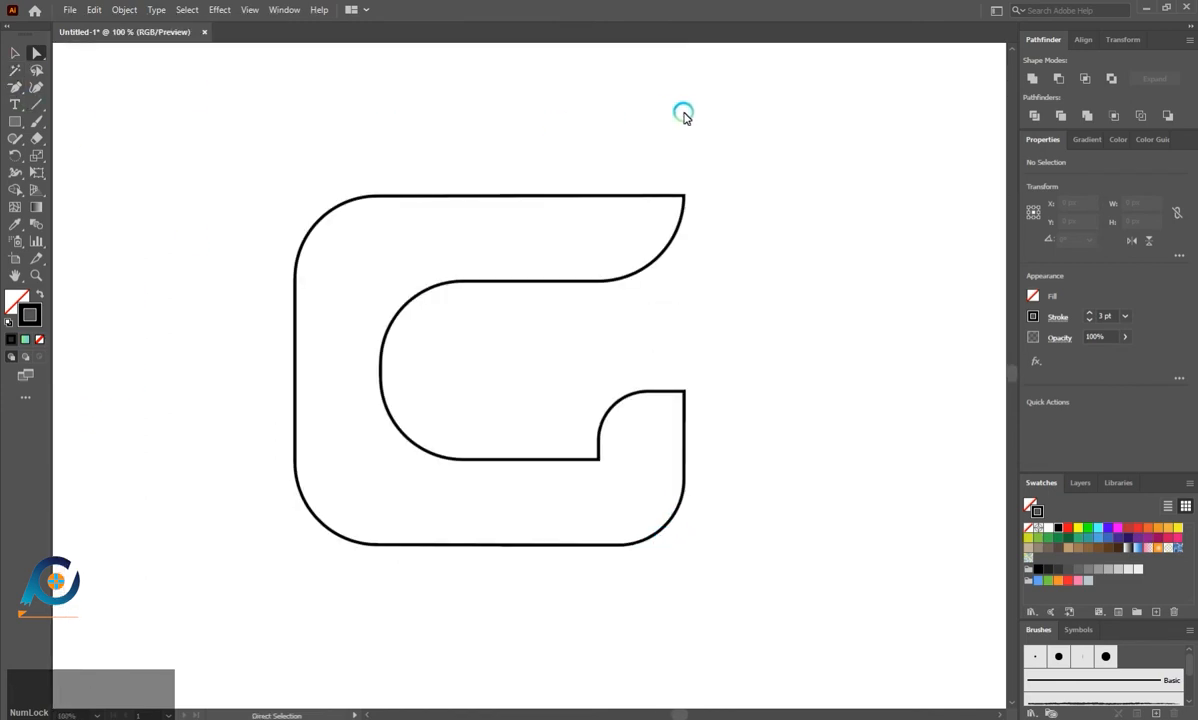
- Nudge all anchor points on the G's right side leftward together until the shape is about 381 px wide
drag(783, 147, 556, 572)
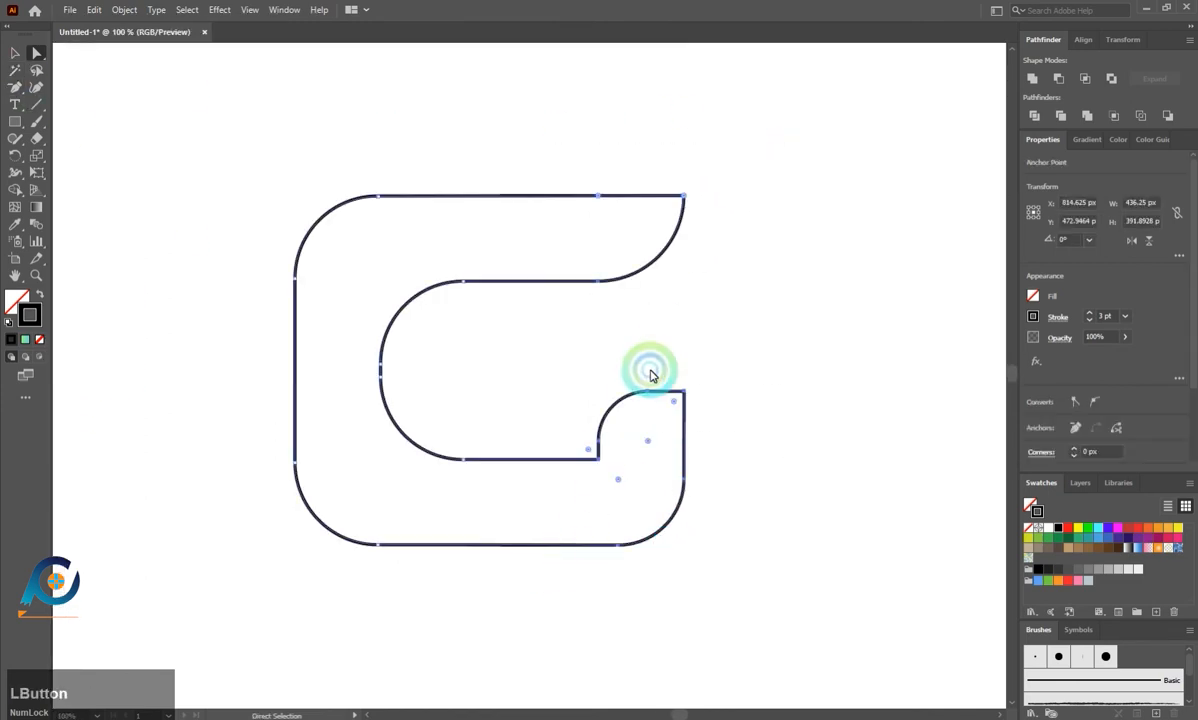
click(619, 347)
key(Left)
key(Left)
key(Left)
key(Left)
key(Left)
key(Left)
key(Left)
key(Left)
key(Left)
key(Left)
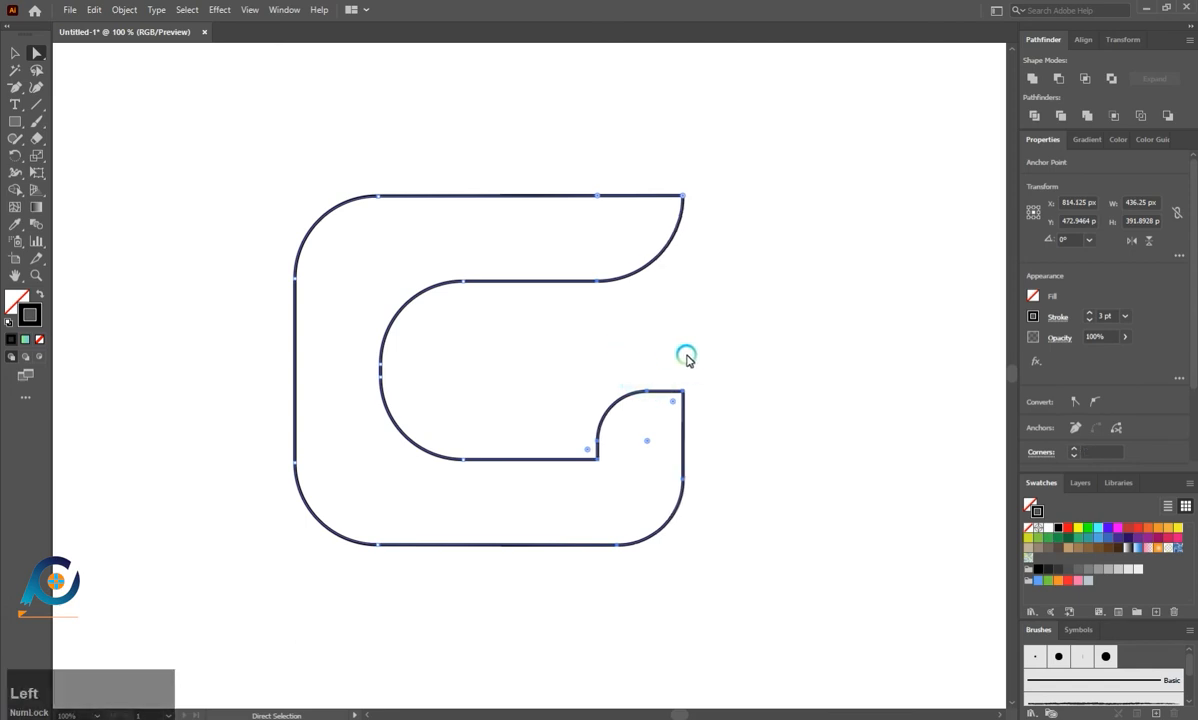
key(Left)
key(Left)
key(Left)
key(Left)
key(Left)
key(Left)
key(Left)
key(Left)
key(Left)
key(Left)
key(Left)
key(Left)
key(Left)
key(Left)
key(Left)
key(Left)
key(Left)
key(Left)
key(Left)
key(Left)
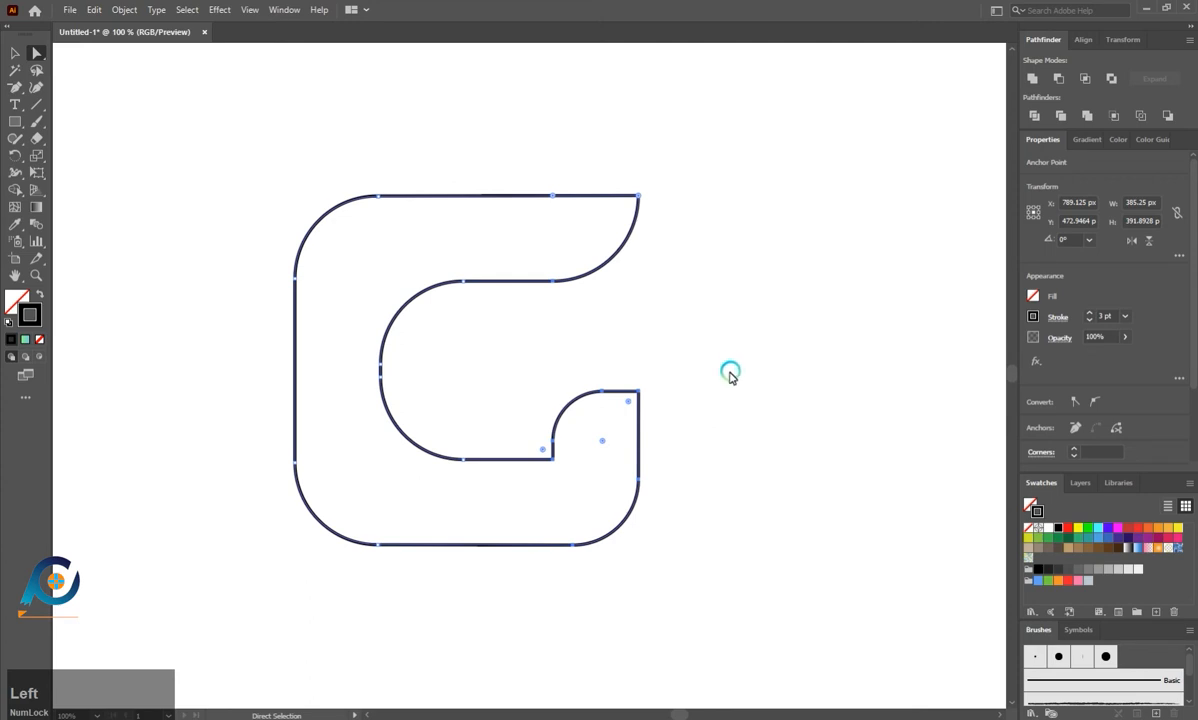
key(Left)
key(Left)
key(Left)
key(Left)
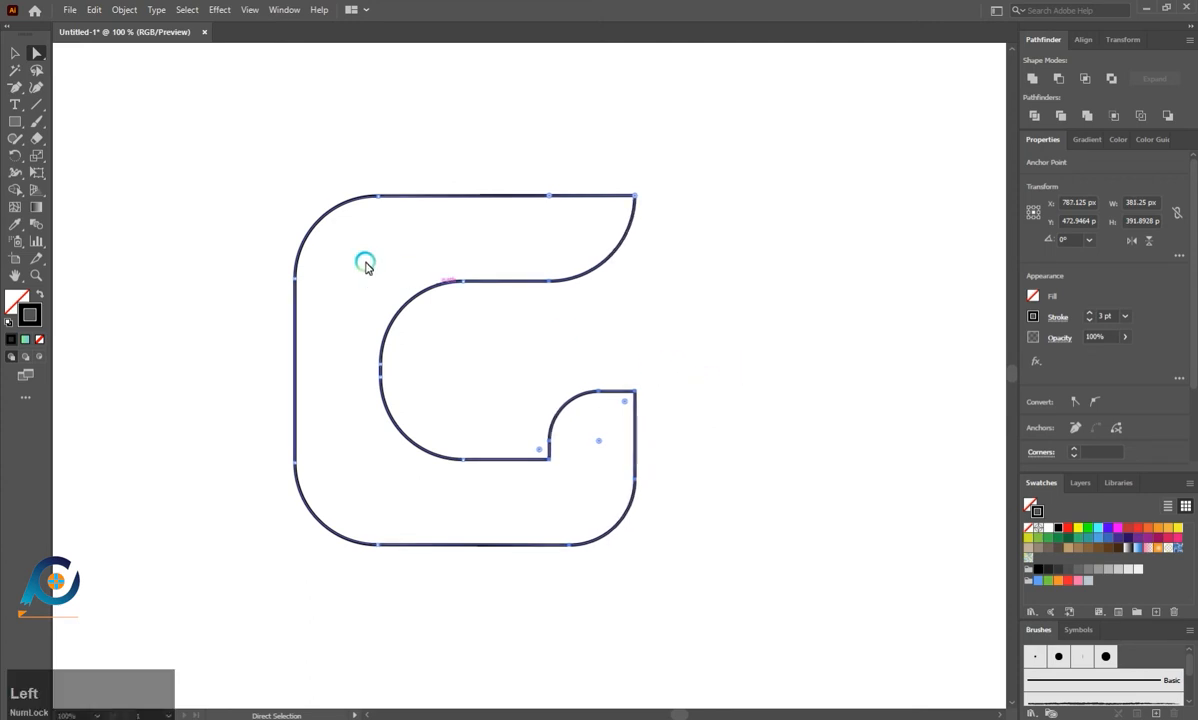
- Try to enlarge the rounding of the G's two outer left corners
click(241, 284)
click(425, 367)
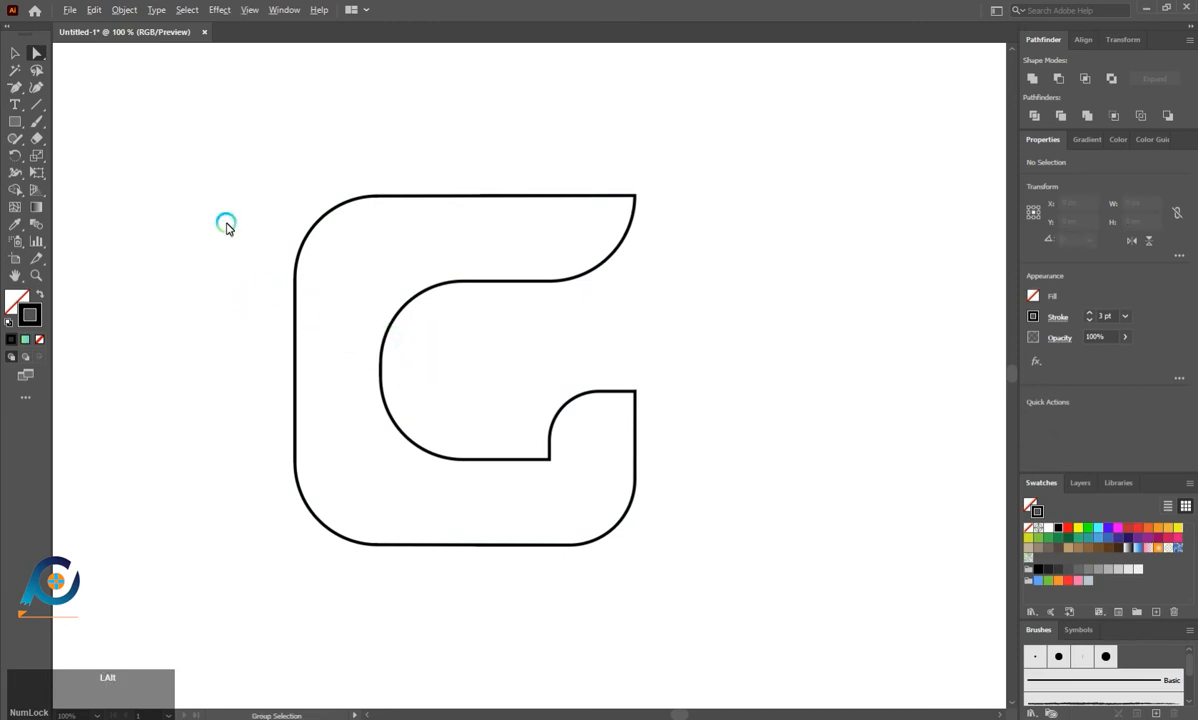
drag(212, 195, 308, 548)
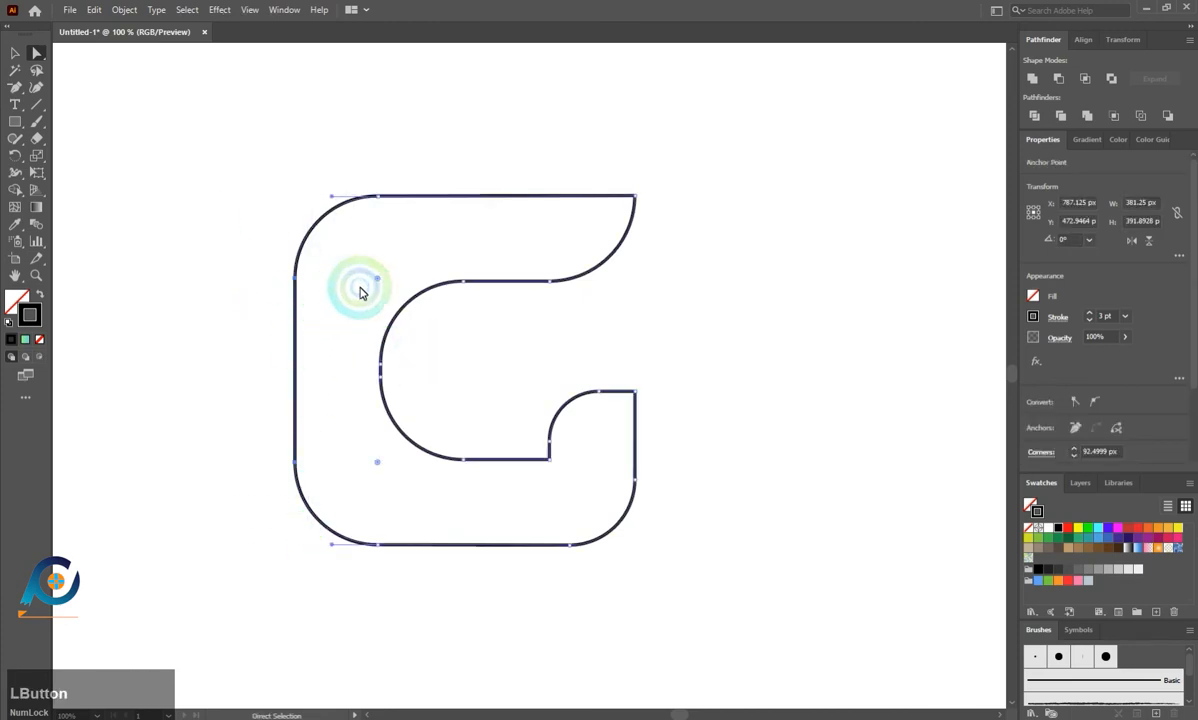
drag(377, 278, 418, 298)
click(214, 303)
drag(247, 232, 310, 512)
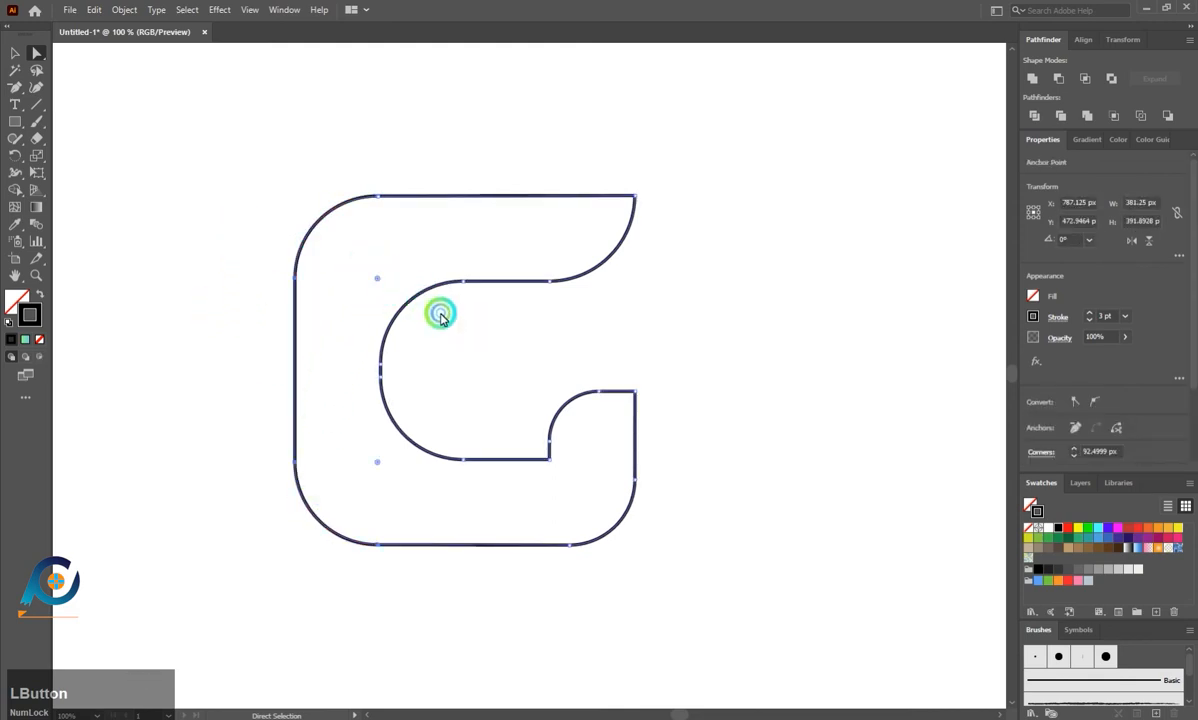
click(501, 383)
alt+scroll(473, 374, down, 1)
alt+scroll(292, 292, up, 1)
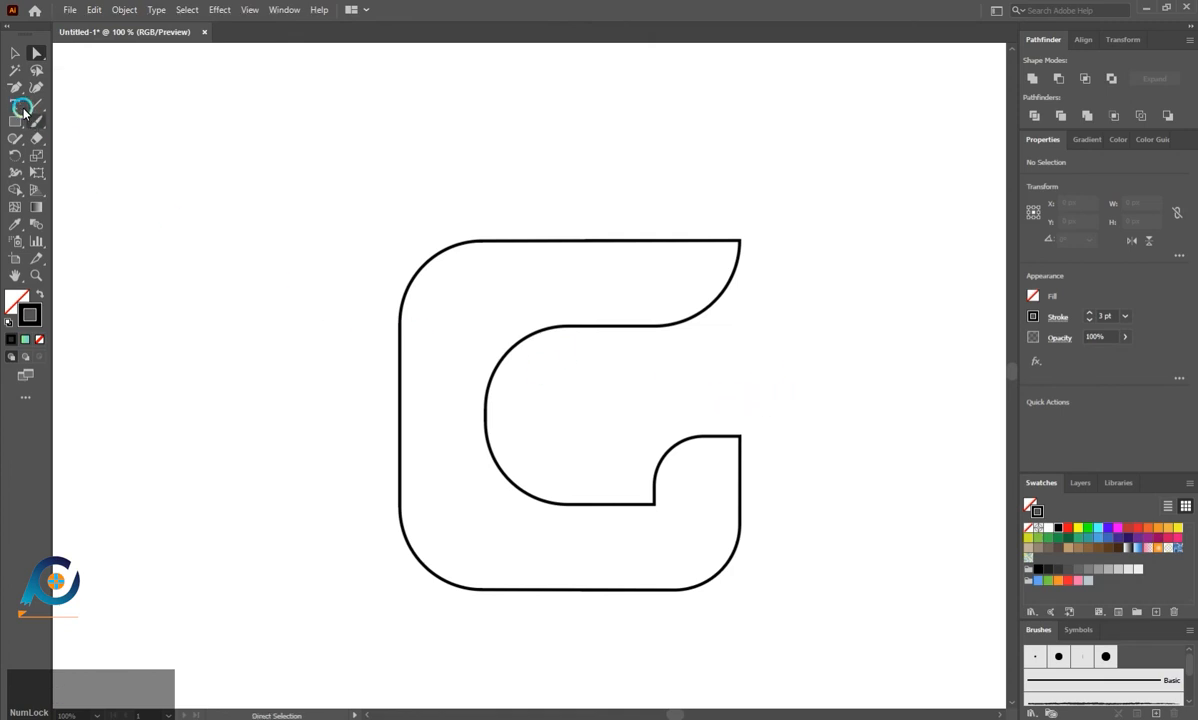
- Draw a curve with the Pen tool from the G's top edge down to the left side of its inner opening
right_click(16, 89)
click(85, 90)
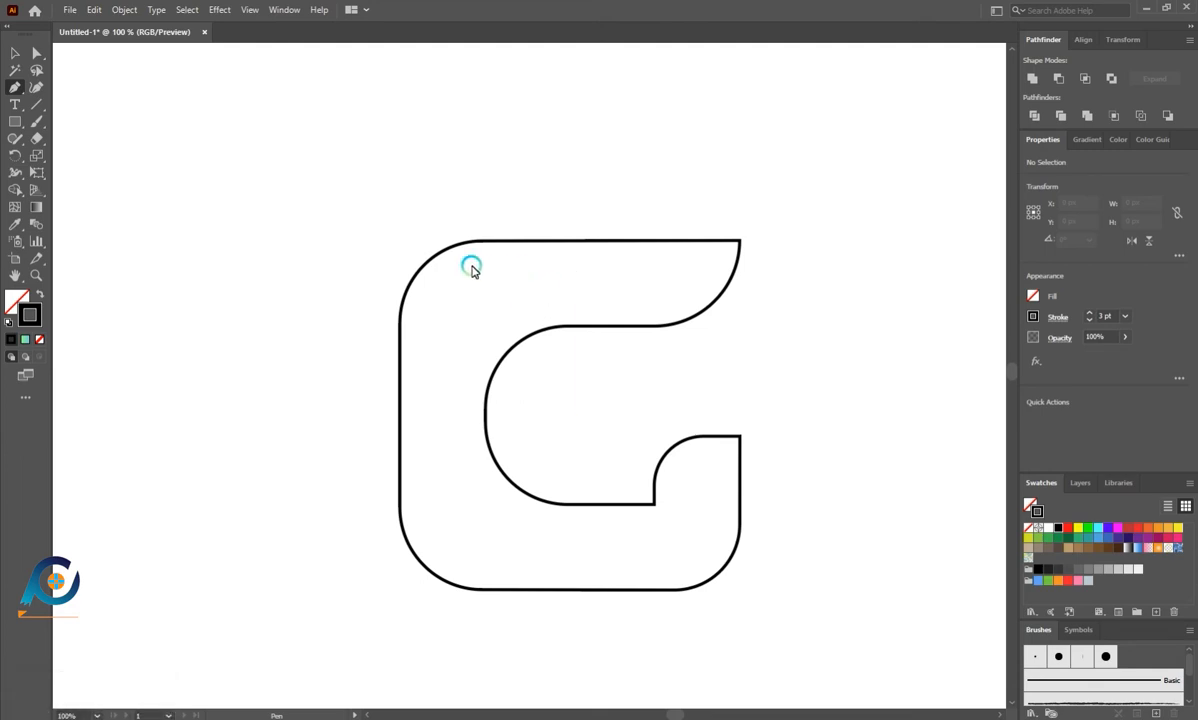
click(569, 241)
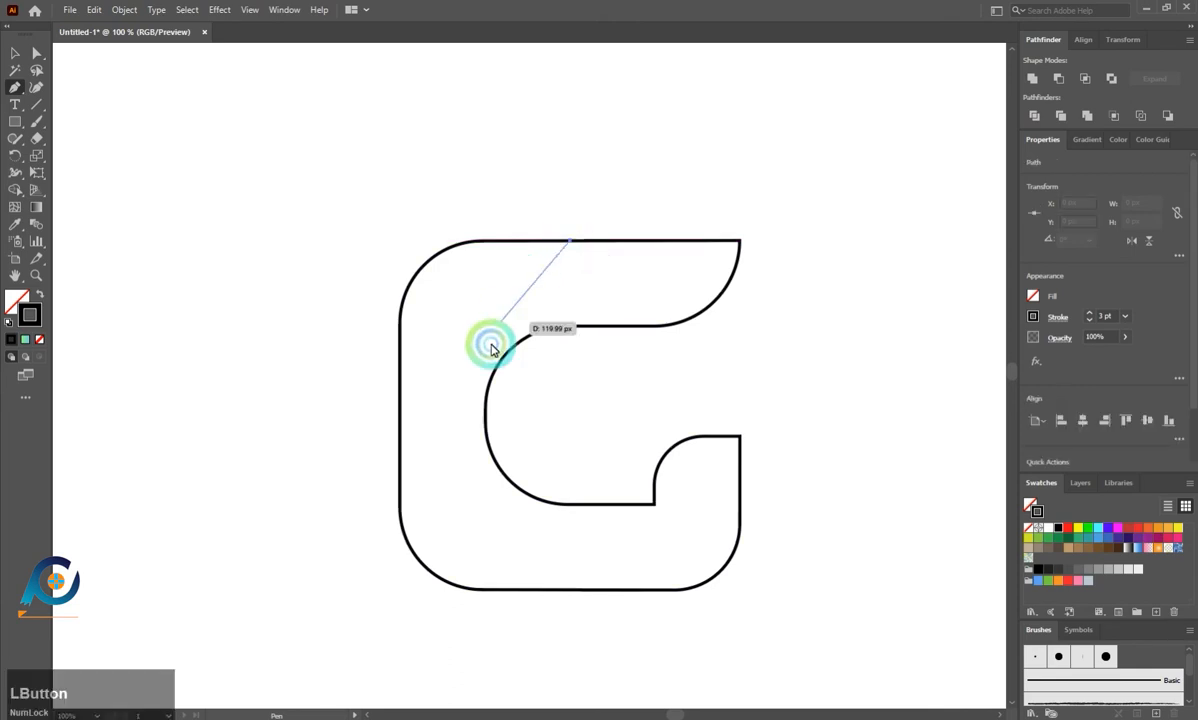
drag(487, 432, 494, 560)
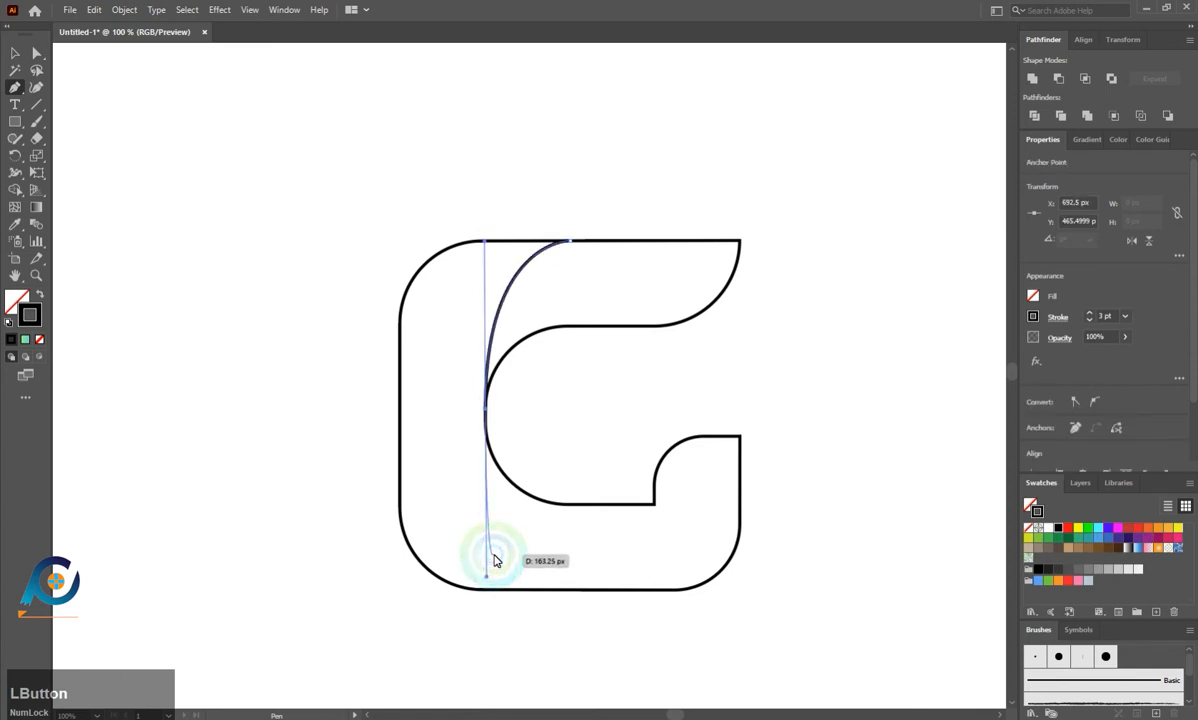
- Draw a second curve with the Pen tool from the G's outer left edge to the inner lower edge, ending it there
click(399, 320)
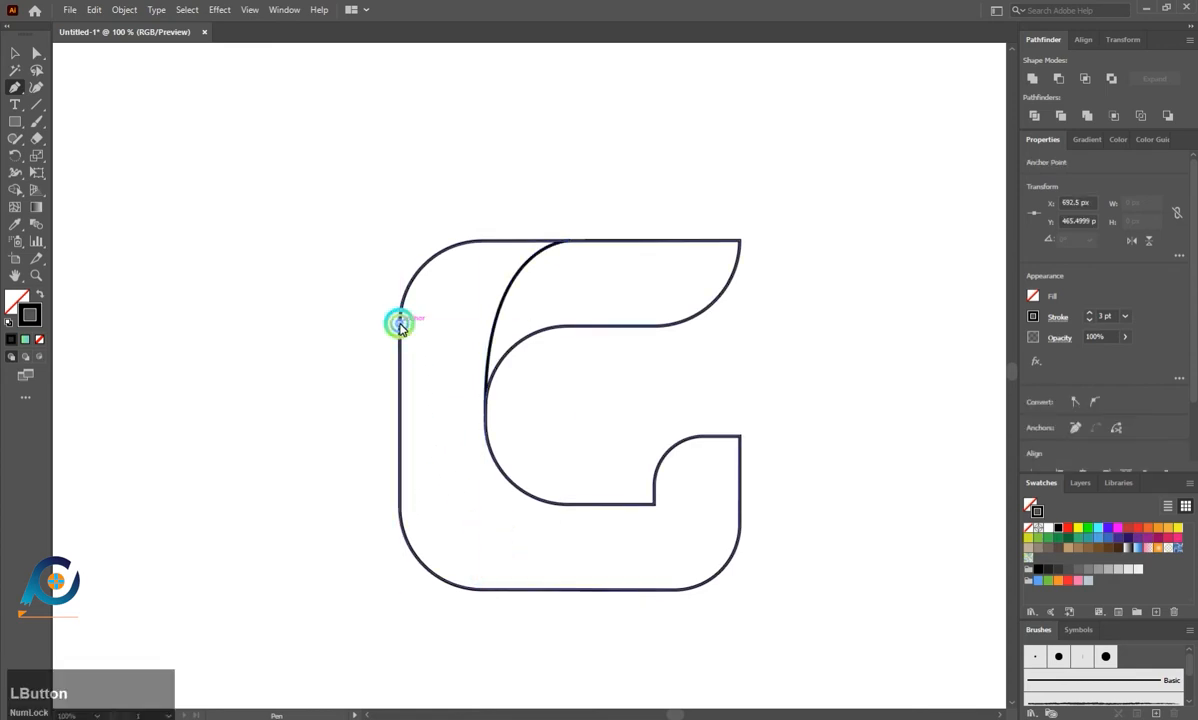
click(561, 500)
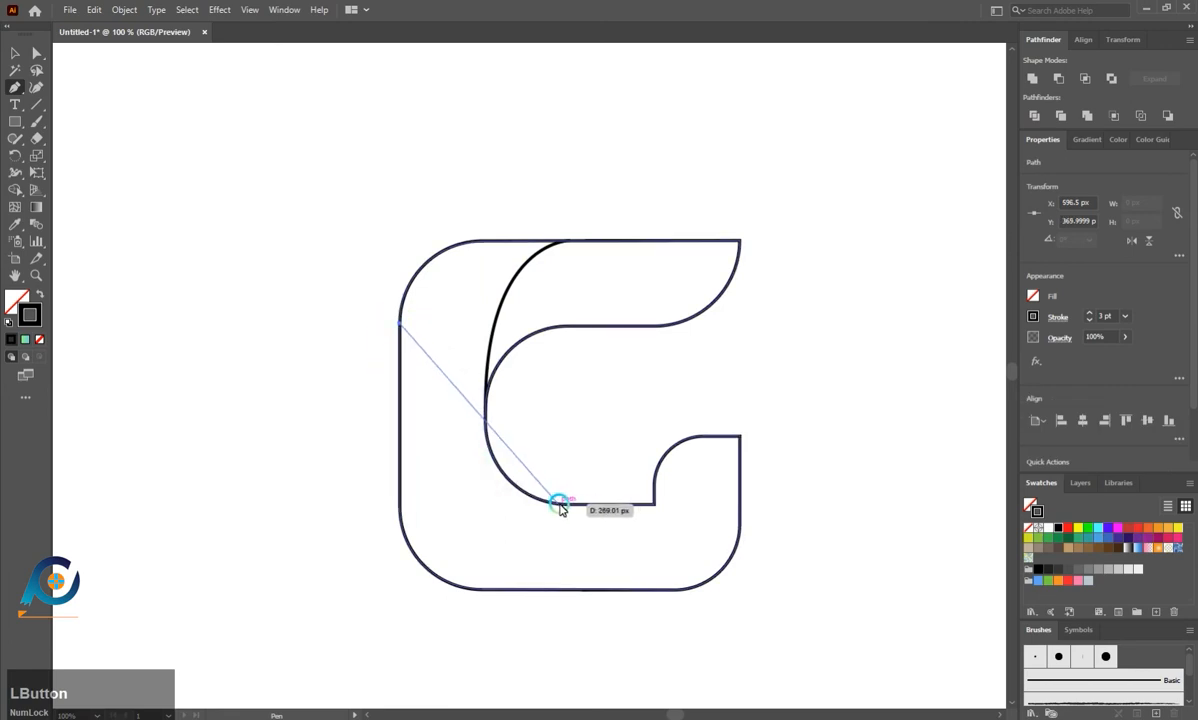
drag(570, 507, 725, 509)
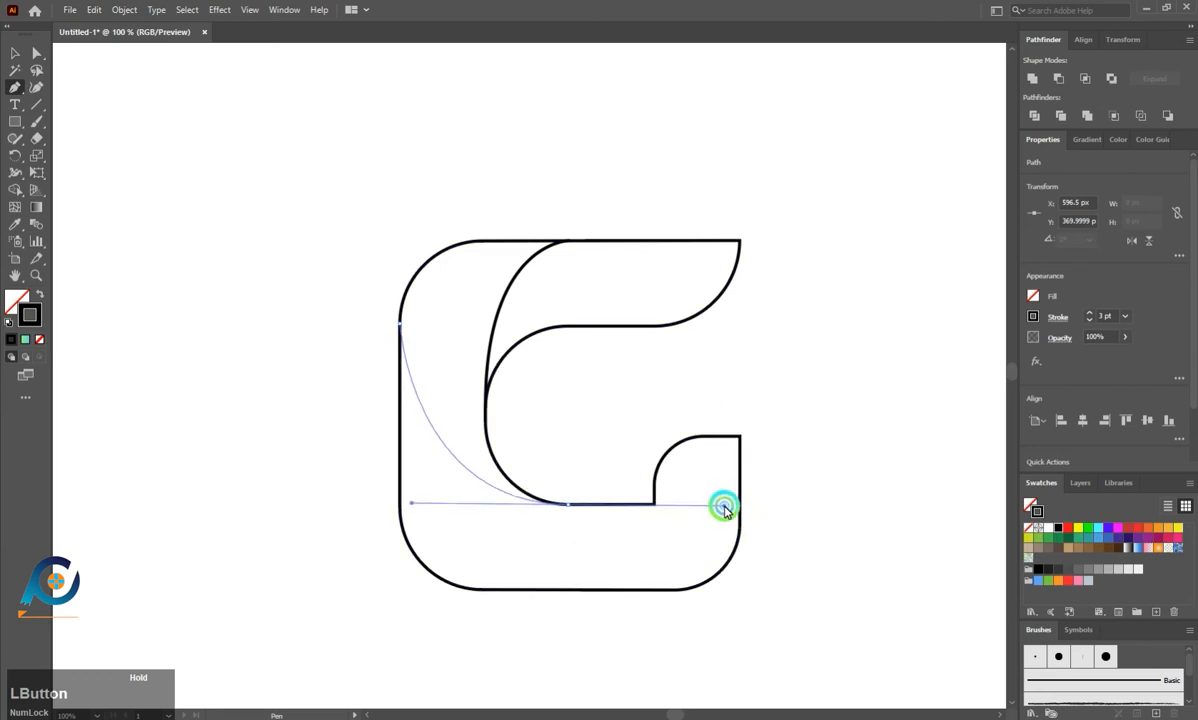
drag(724, 508, 723, 505)
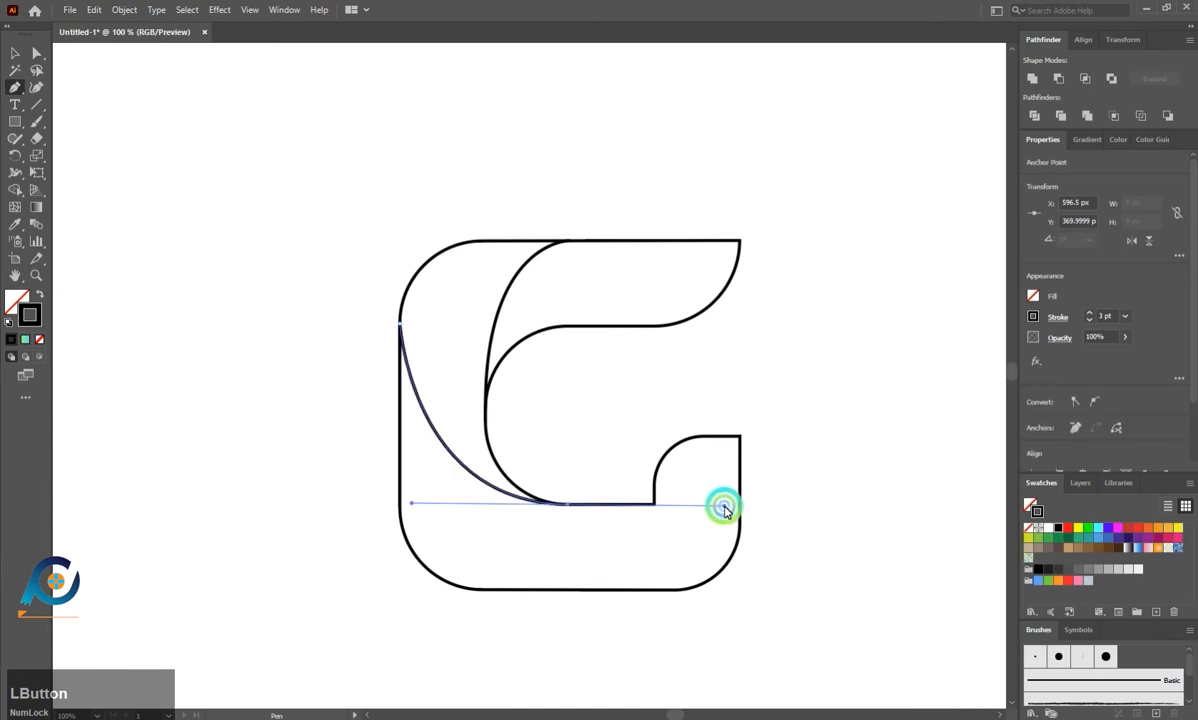
key(Escape)
- Divide the G along both curves into separate lower, middle and upper pieces with the Shape Builder tool
click(15, 53)
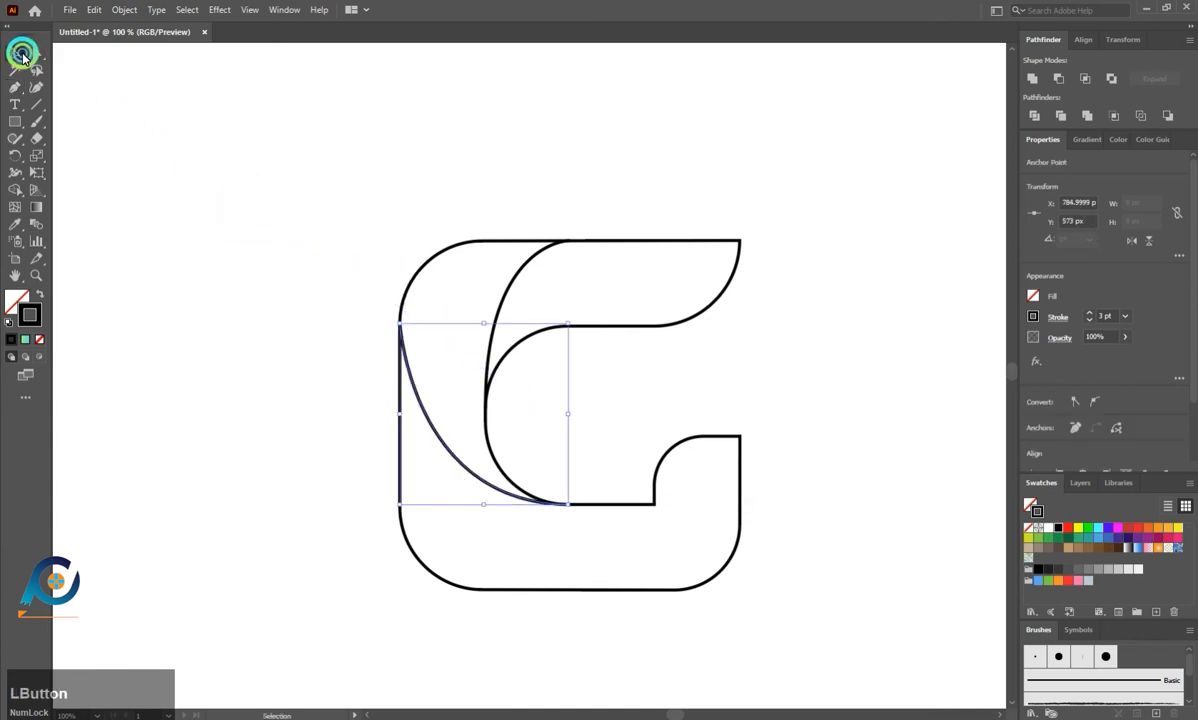
drag(184, 191, 668, 627)
click(18, 190)
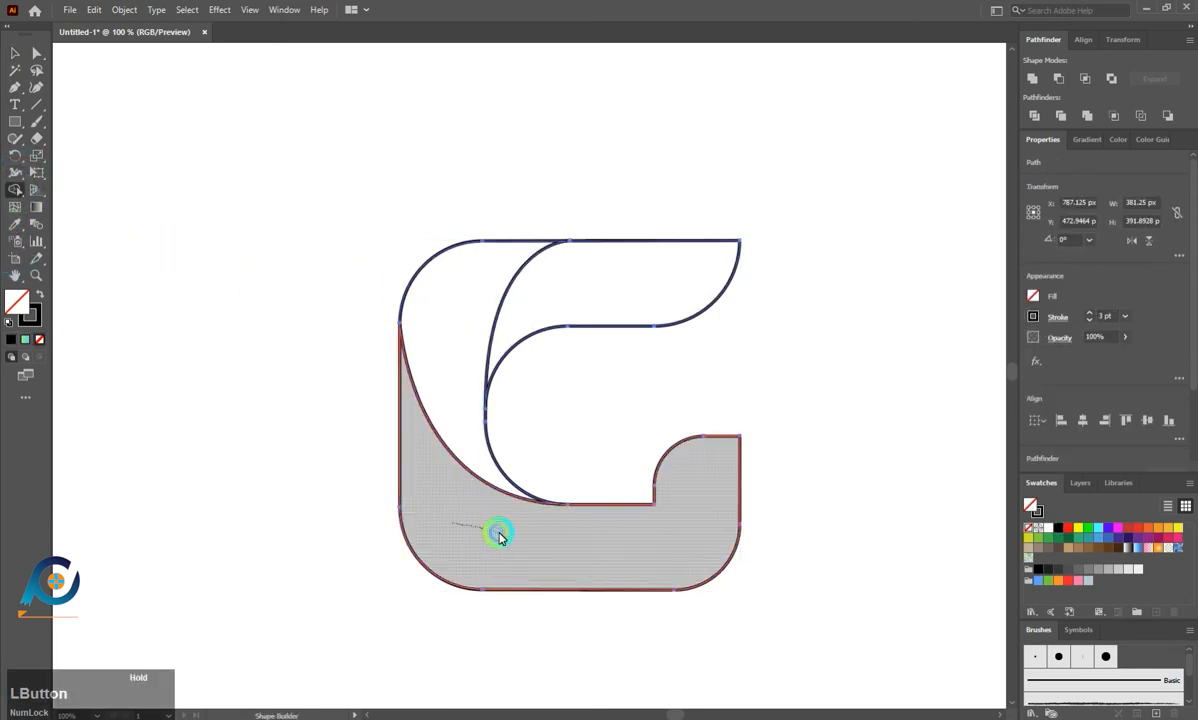
click(587, 287)
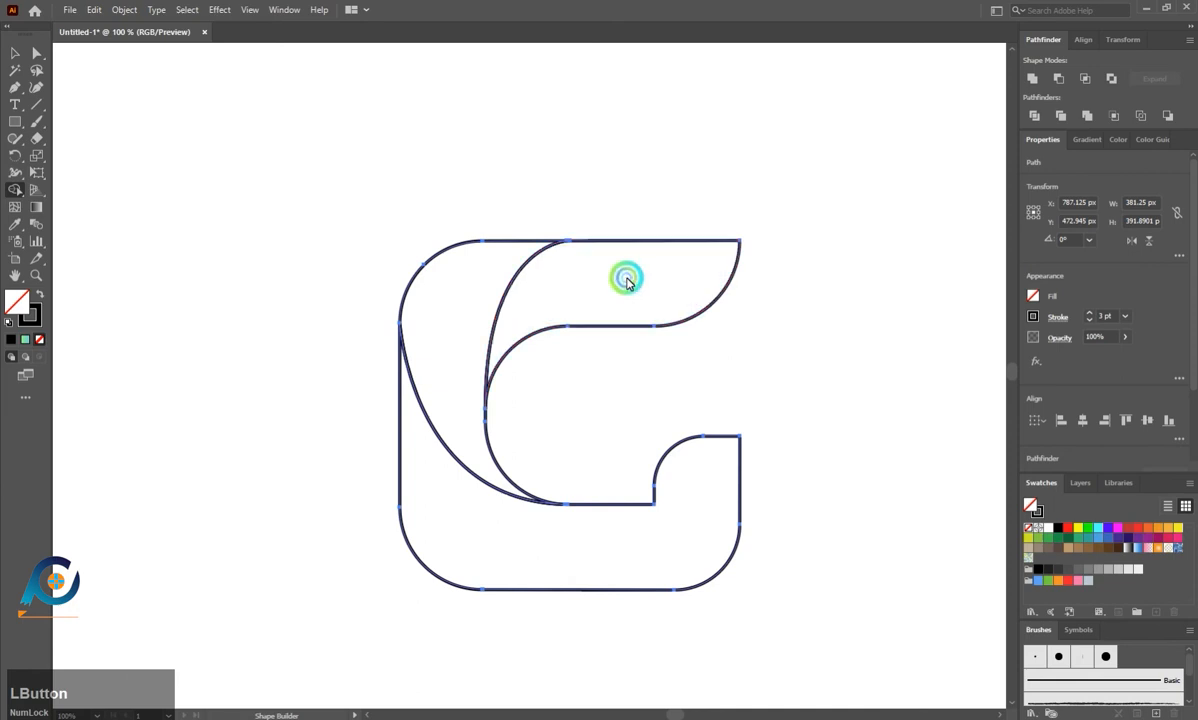
click(36, 53)
click(138, 218)
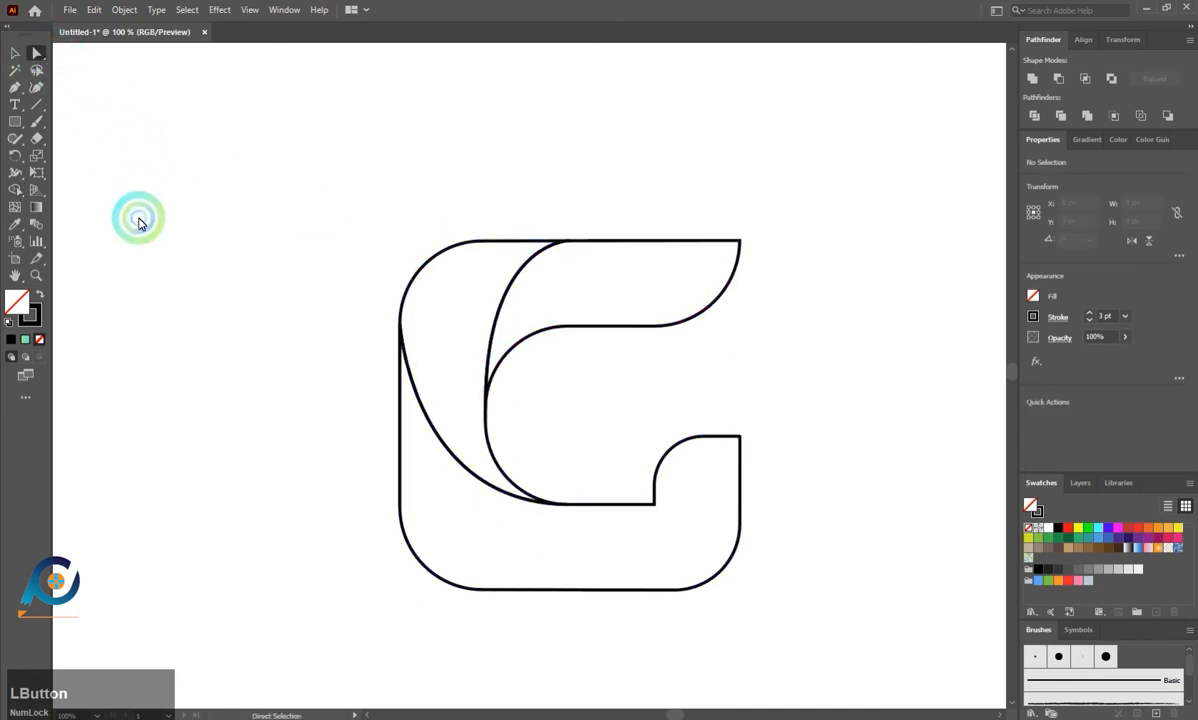
- Move the three gradient sample circles together to a spot just left of the G
scroll(353, 389, down, 1)
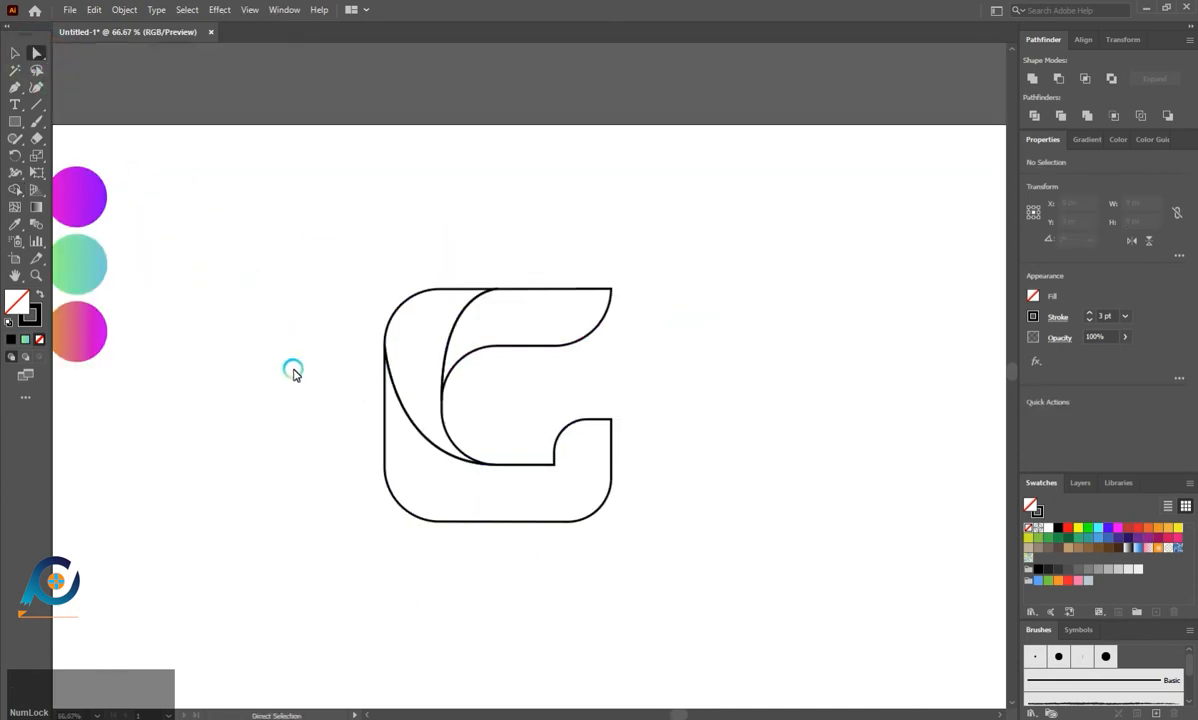
drag(680, 712, 684, 701)
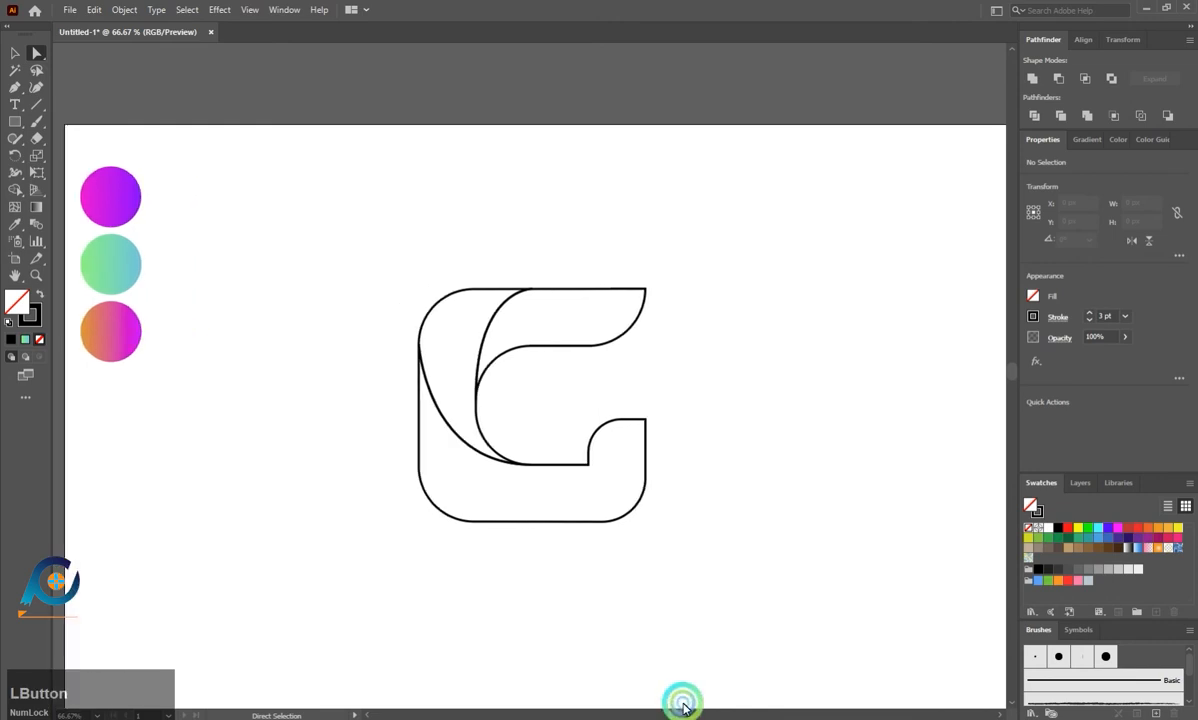
click(12, 55)
drag(140, 135, 95, 340)
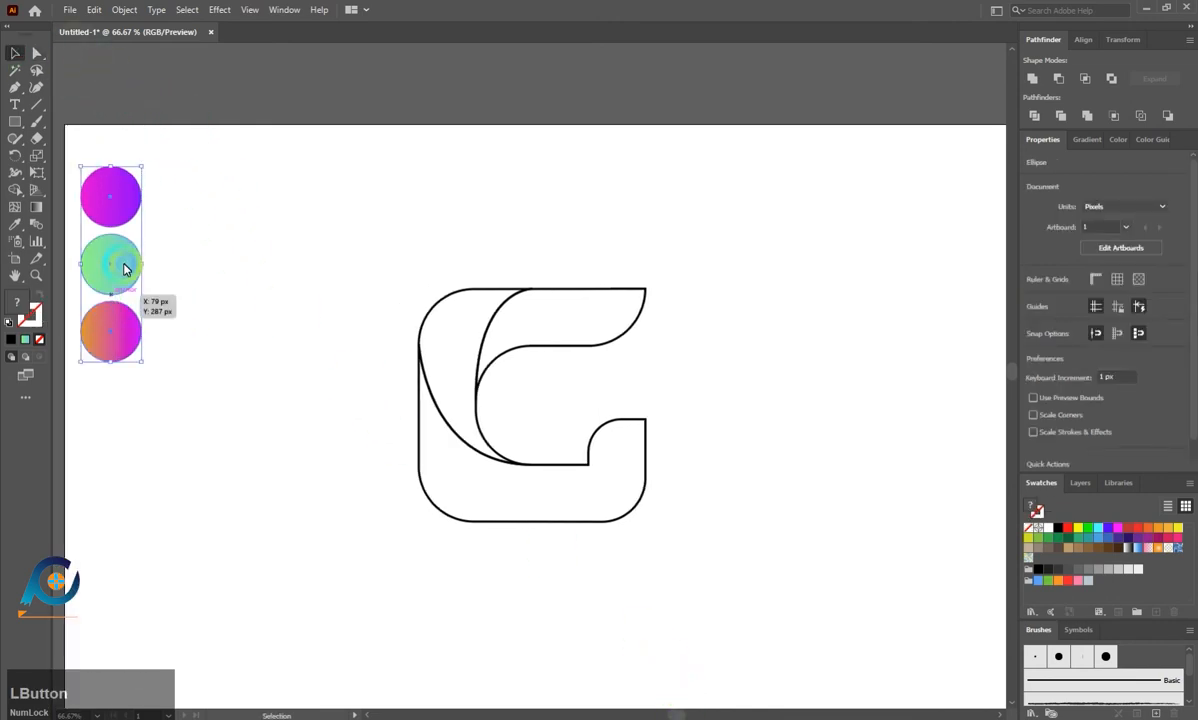
drag(126, 265, 350, 408)
scroll(449, 383, up, 2)
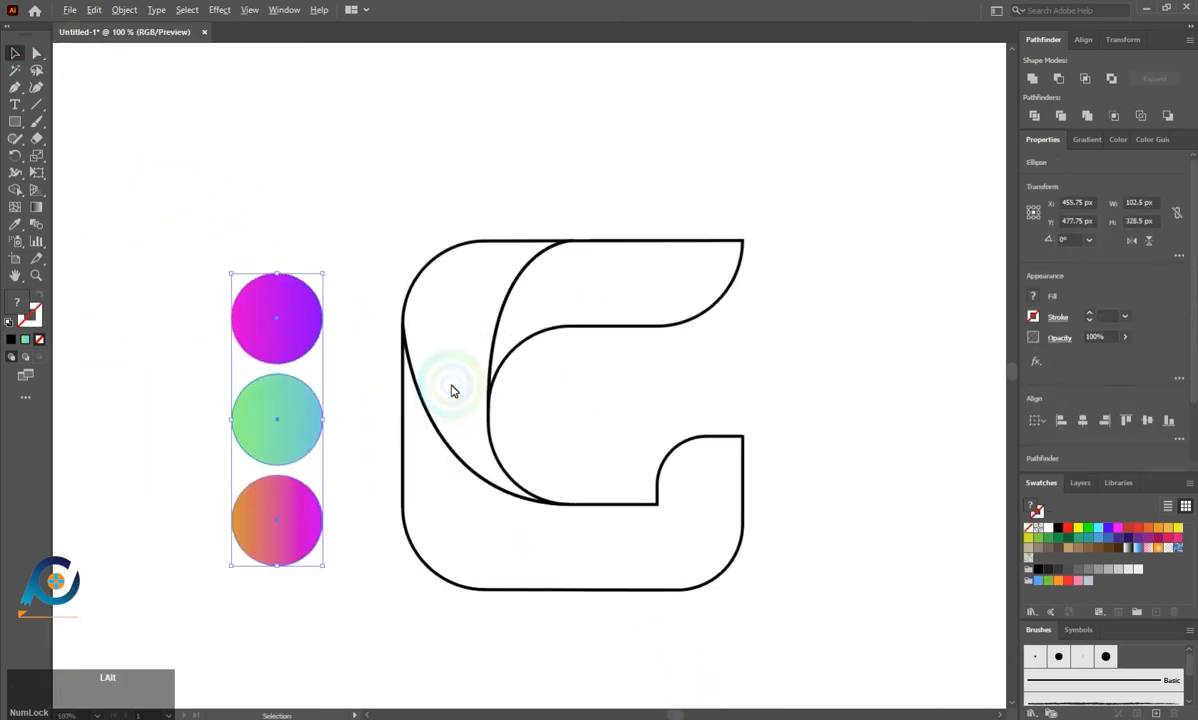
scroll(419, 369, down, 2)
click(568, 345)
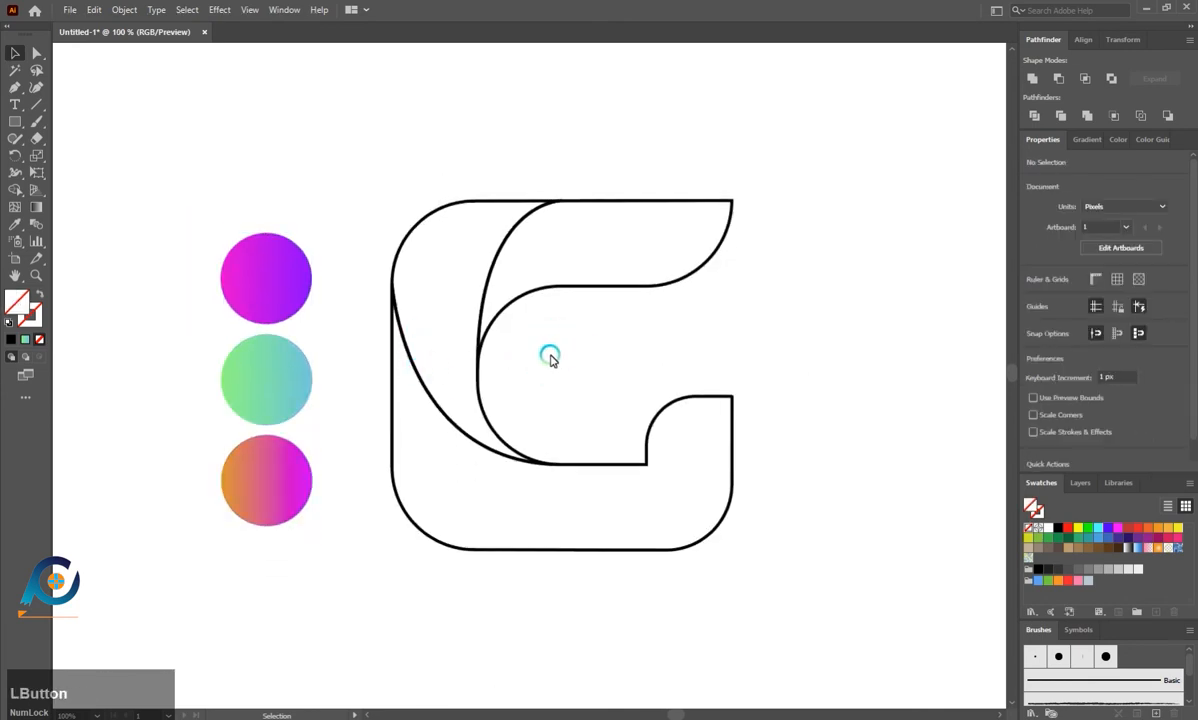
- Try the pink-to-purple gradient of the top circle on the G's upper arm
click(553, 283)
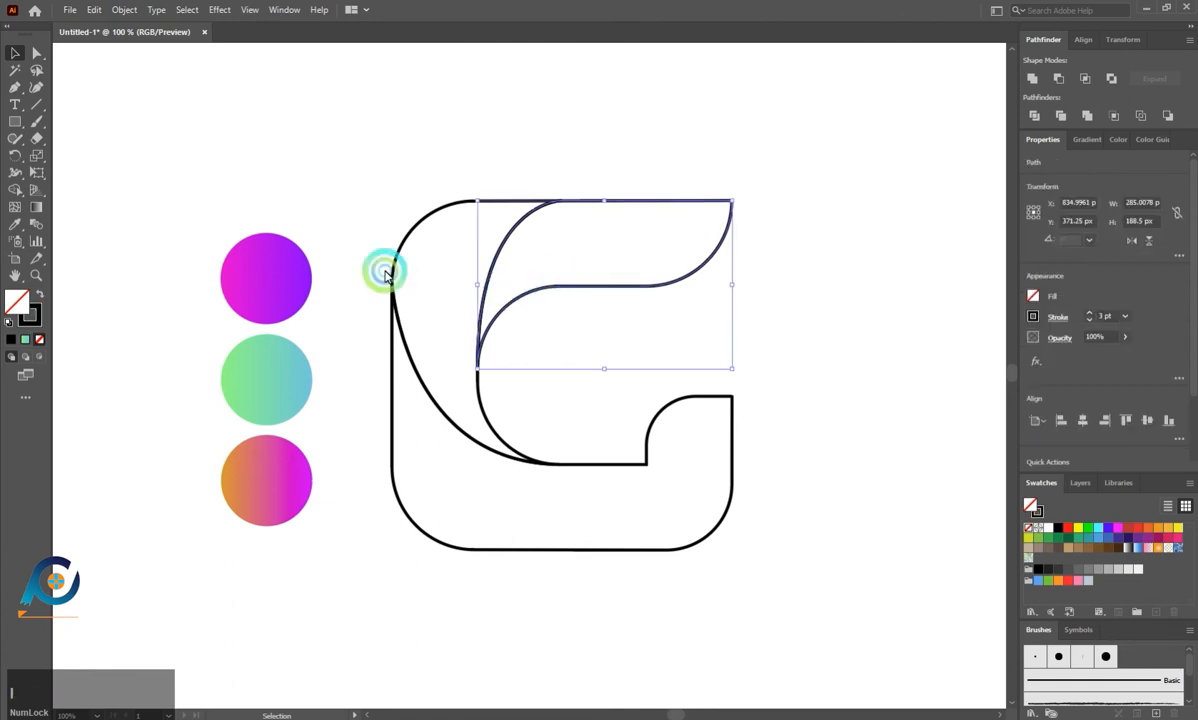
key(i)
click(294, 275)
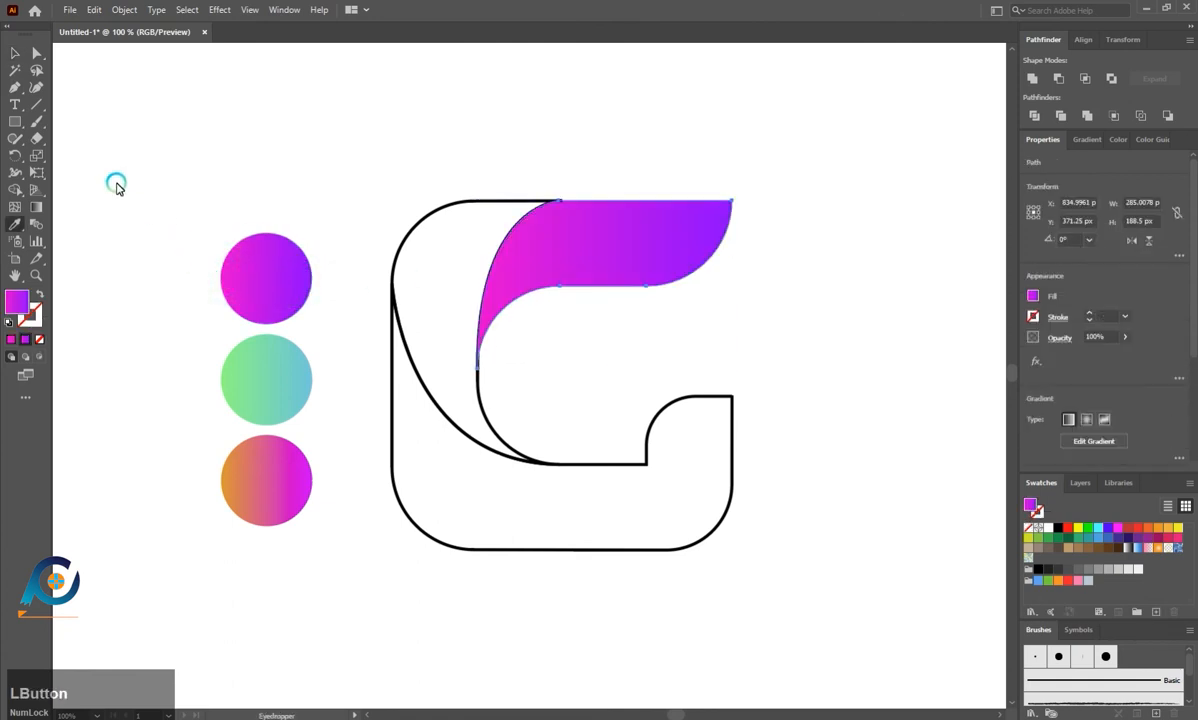
key(ctrl+z)
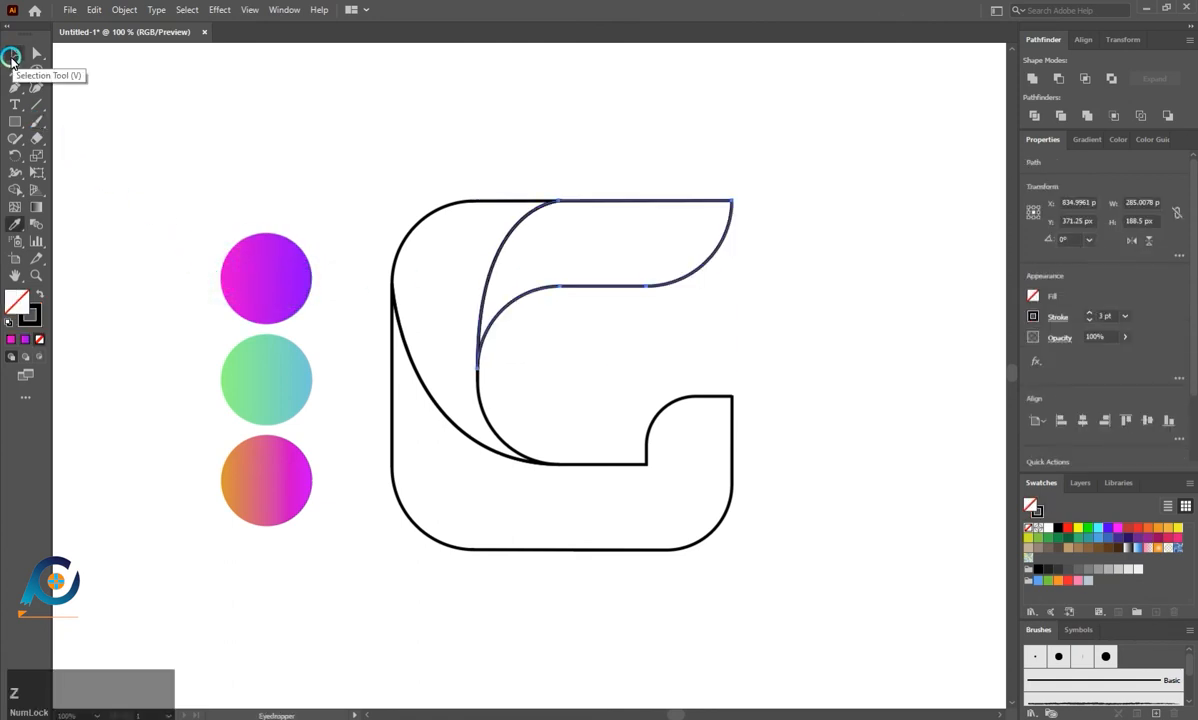
click(10, 58)
click(350, 212)
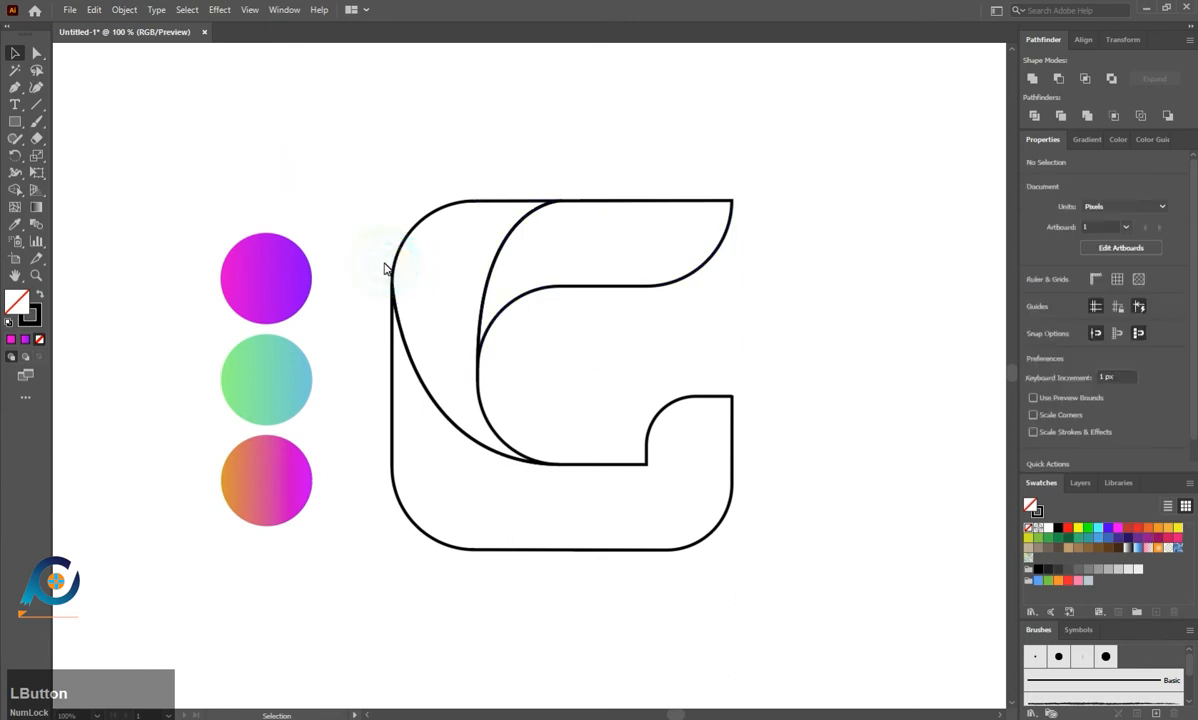
mouse_move(359, 188)
mouse_down()
mouse_move(639, 460)
mouse_move(786, 559)
mouse_move(719, 436)
mouse_move(660, 428)
mouse_move(500, 247)
mouse_move(374, 175)
mouse_up()
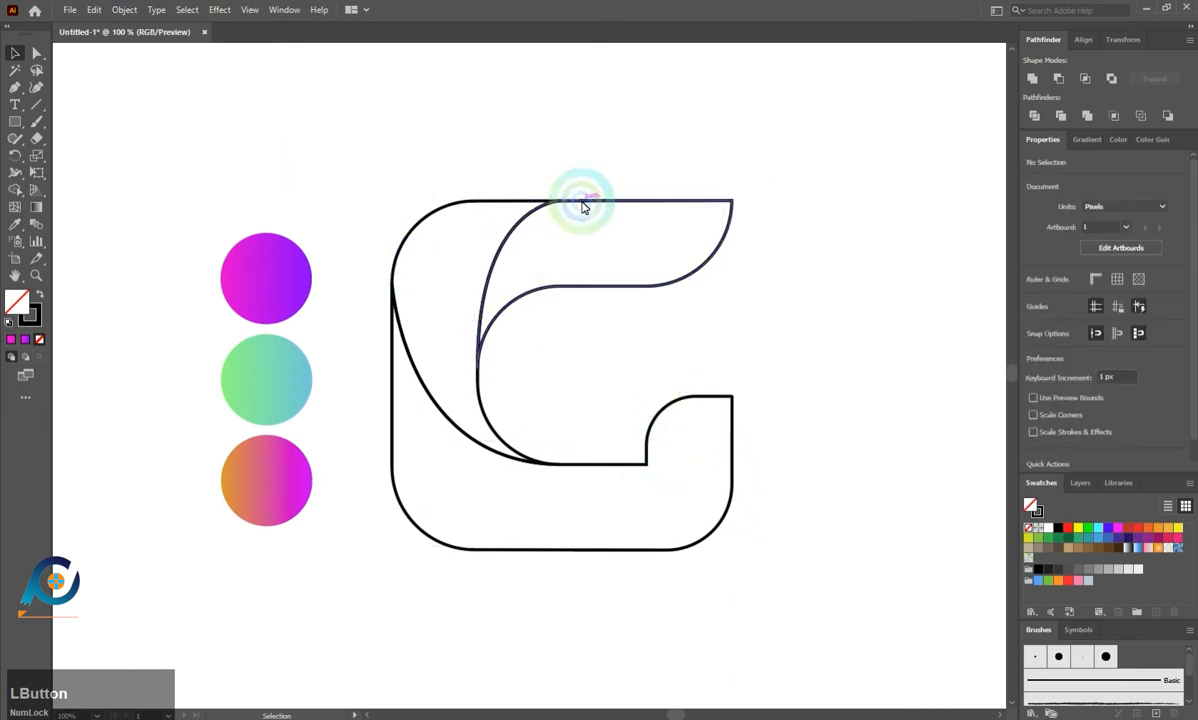
- Duplicate the G's upper arm in place, shrink the copy to about 192 × 127 px and position it inside the arm
click(583, 205)
ctrl+click(587, 209)
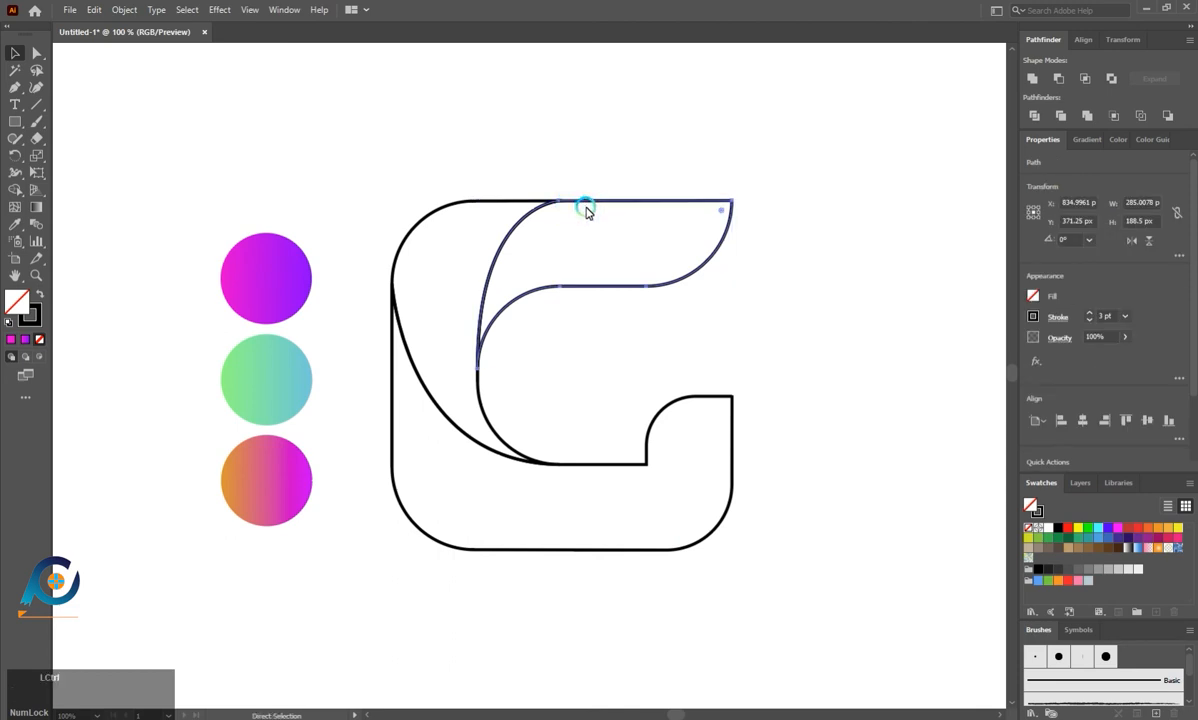
key(ctrl+f)
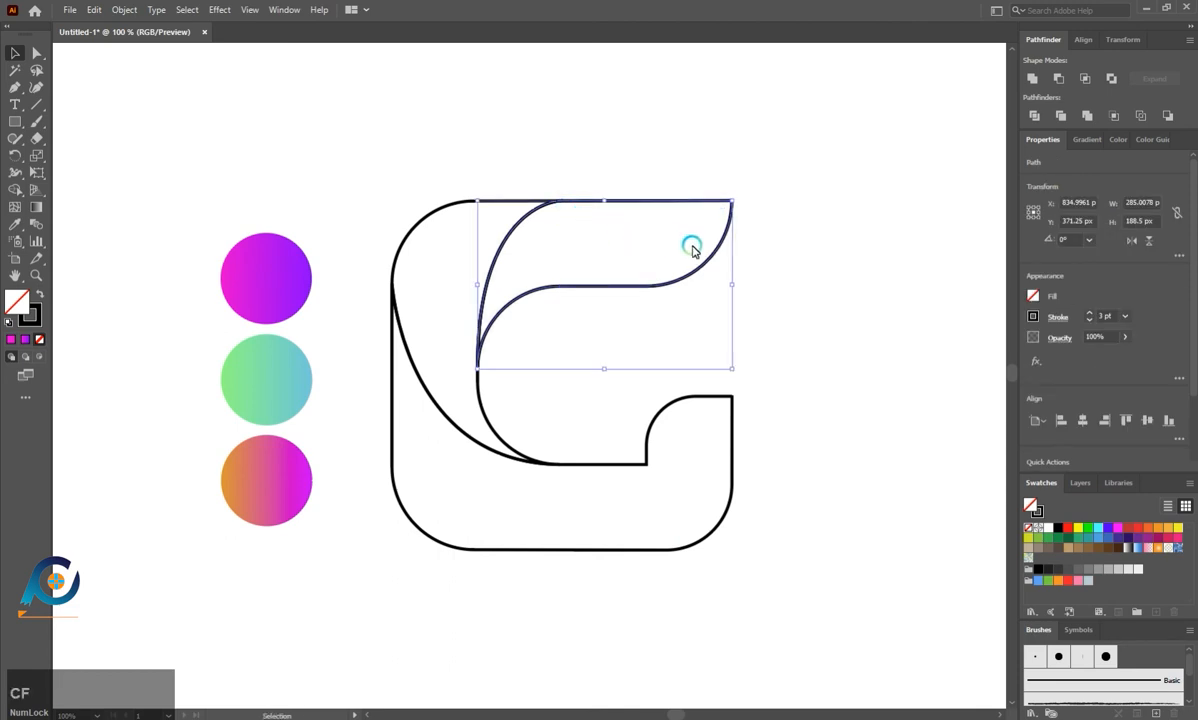
drag(732, 288, 703, 278)
click(609, 215)
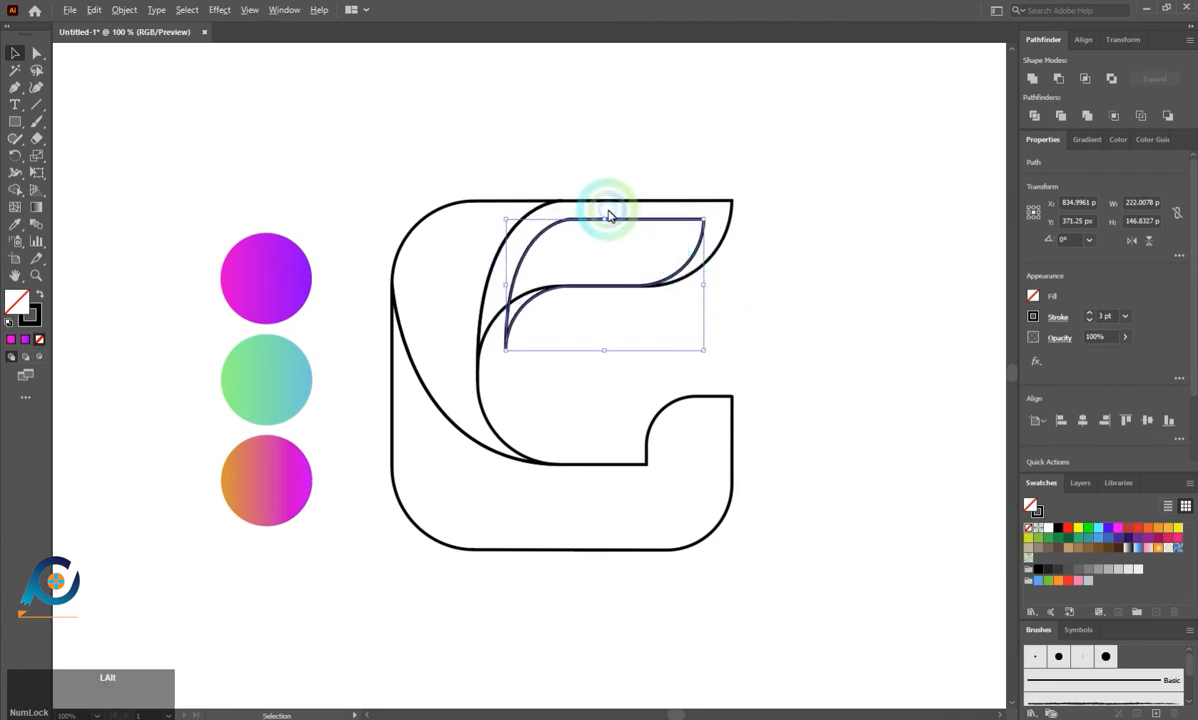
scroll(607, 221, up, 1)
scroll(600, 240, down, 1)
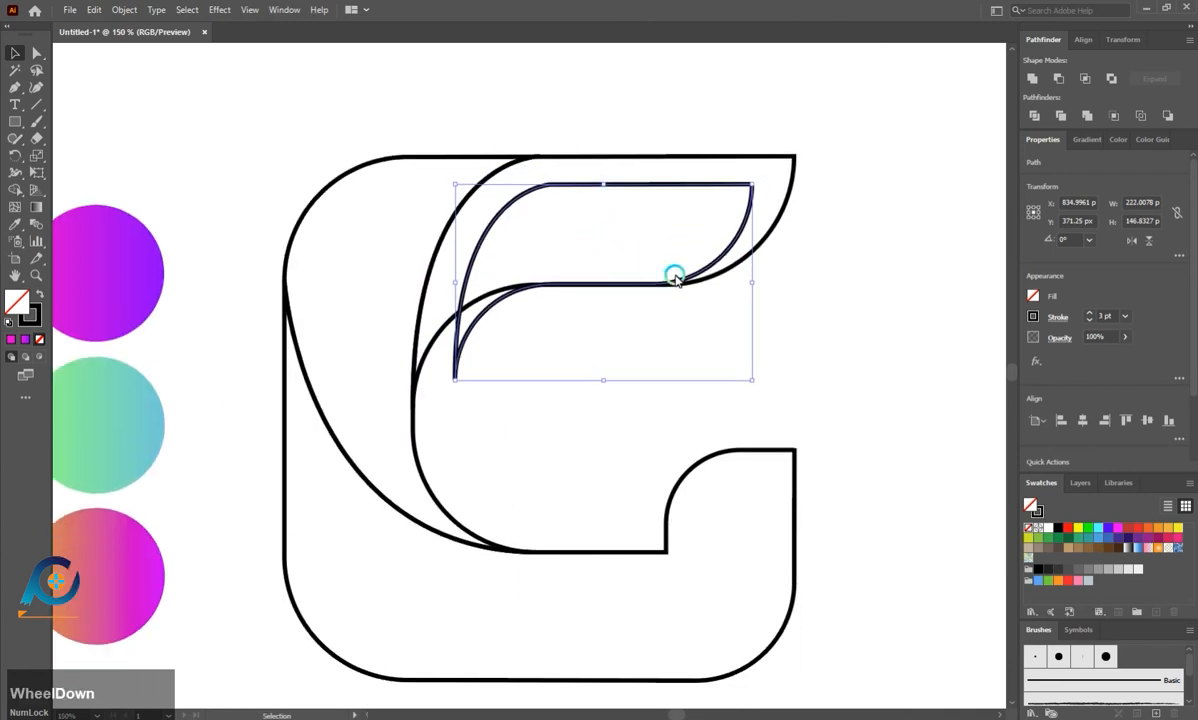
drag(748, 287, 701, 248)
click(783, 326)
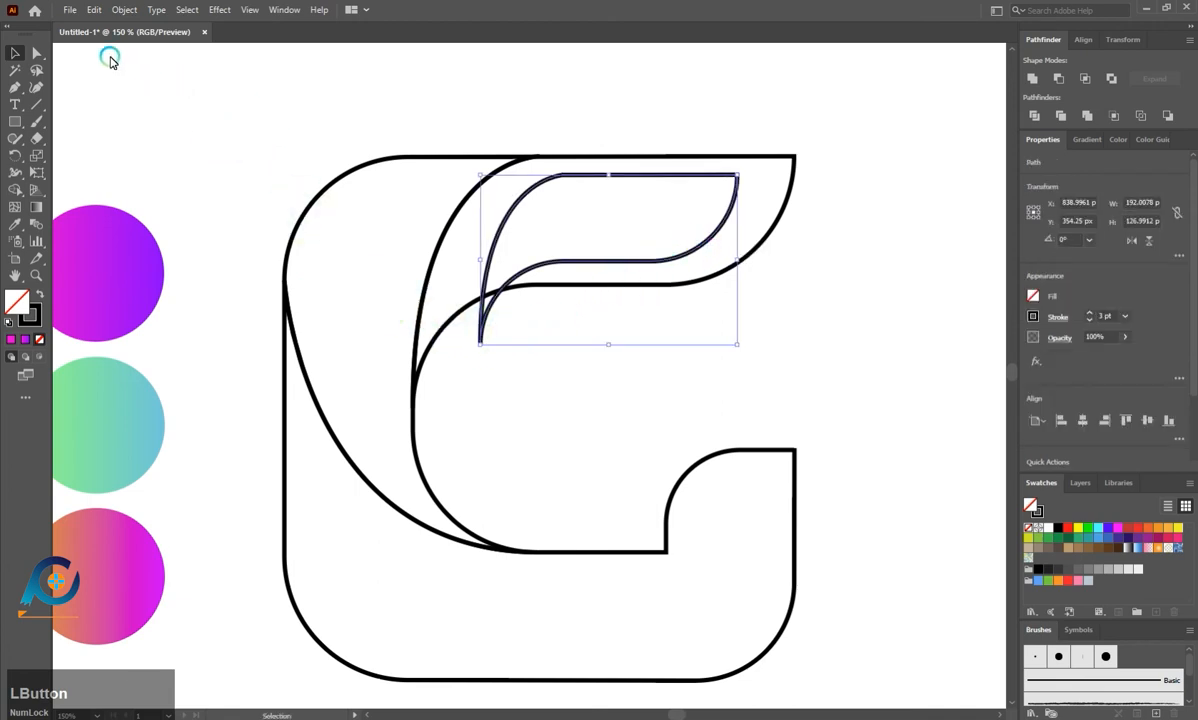
- Pull the inner copy's lower left tip up and outward and reshape the curve at its upper left
click(37, 57)
click(594, 406)
drag(489, 342, 460, 296)
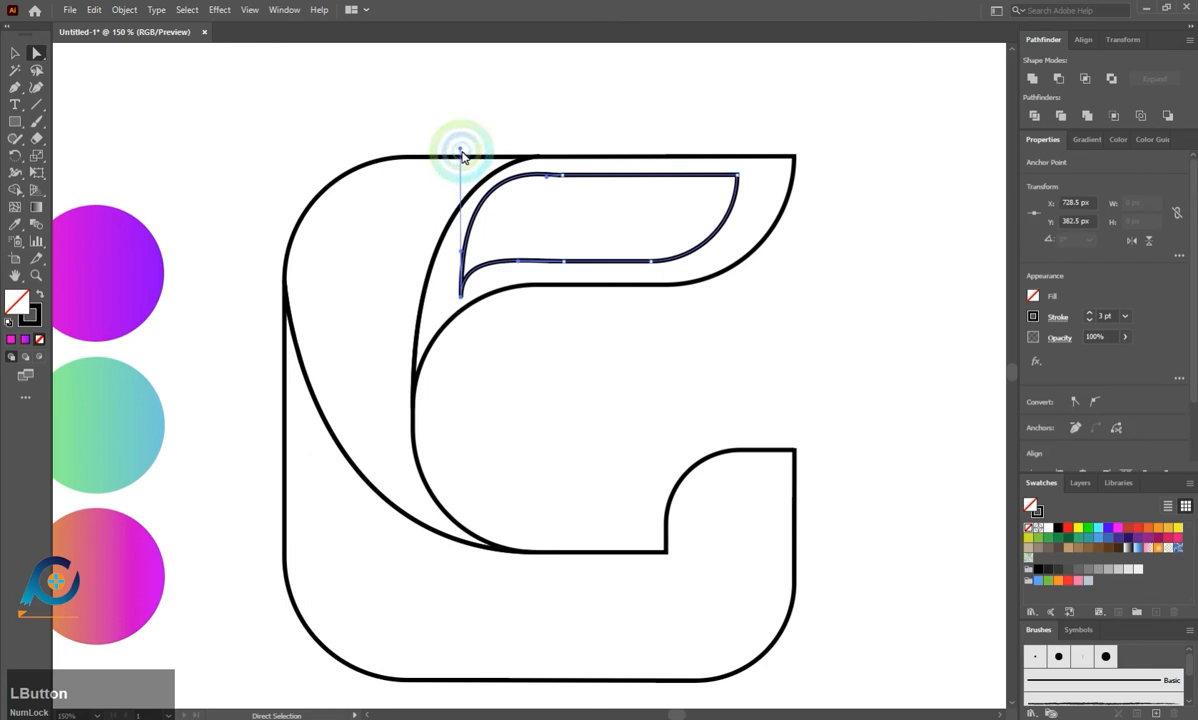
drag(460, 150, 562, 178)
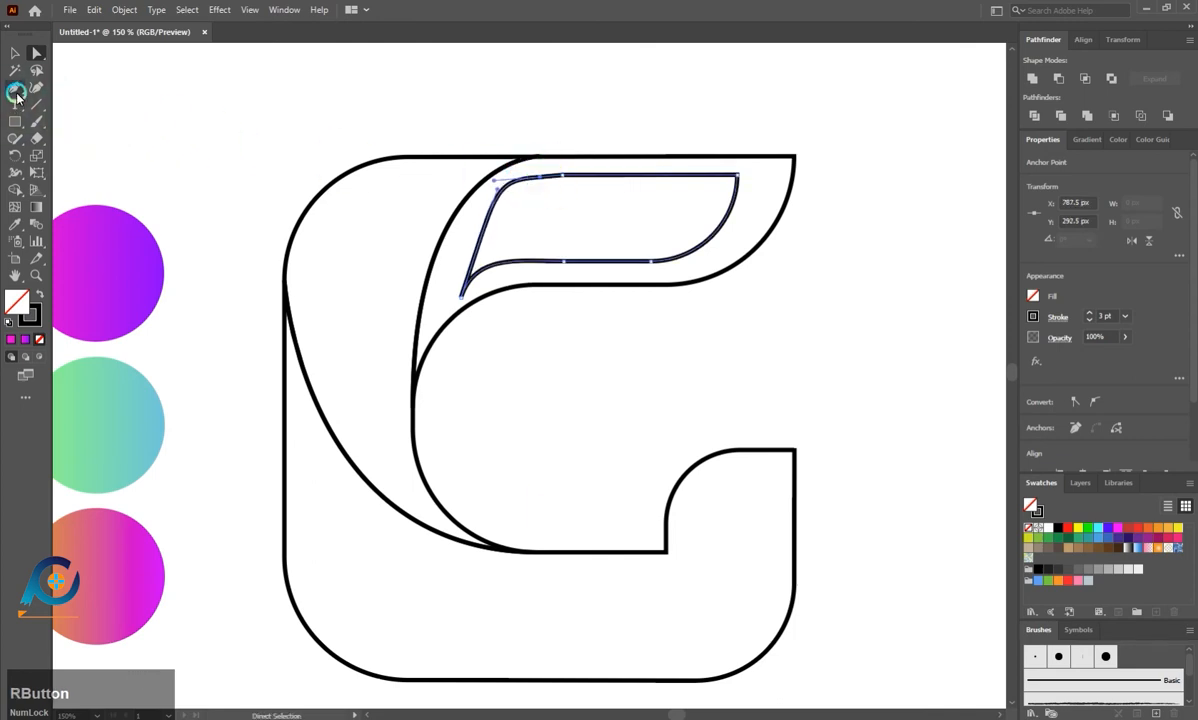
- Delete the extra anchor point on the inner copy's upper left curve and move the adjoining top-edge anchor rightward for a longer sweep
right_click(16, 95)
click(62, 115)
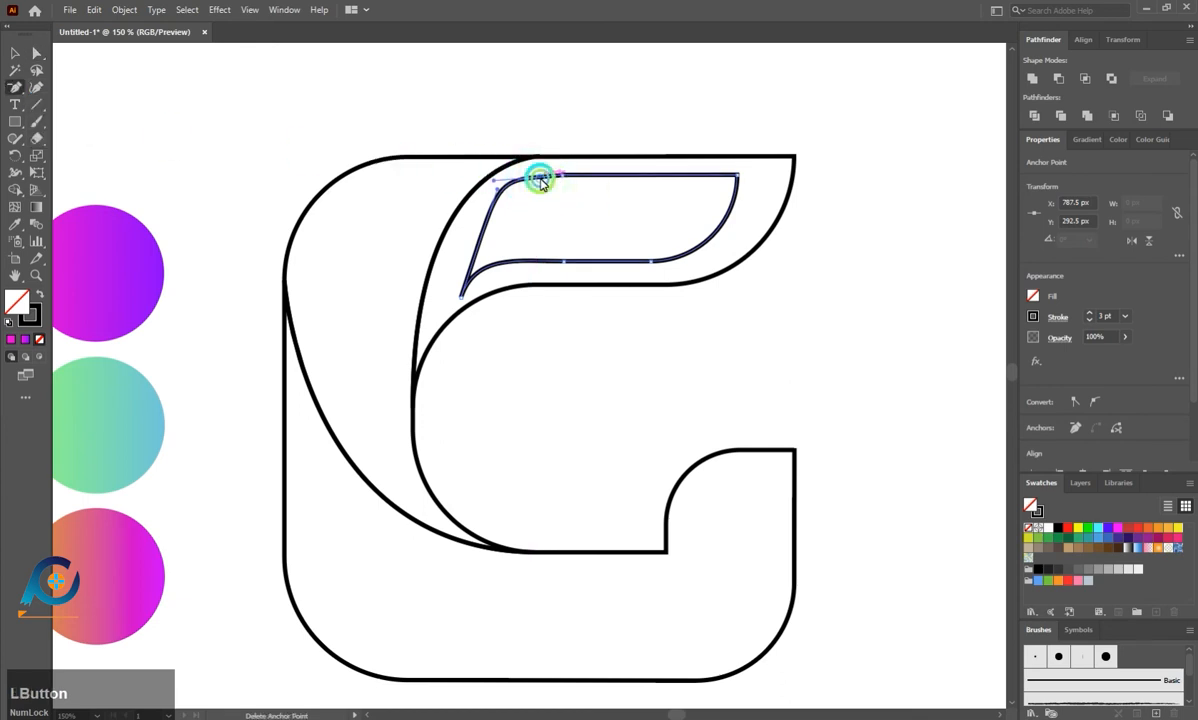
click(539, 180)
click(36, 53)
click(567, 178)
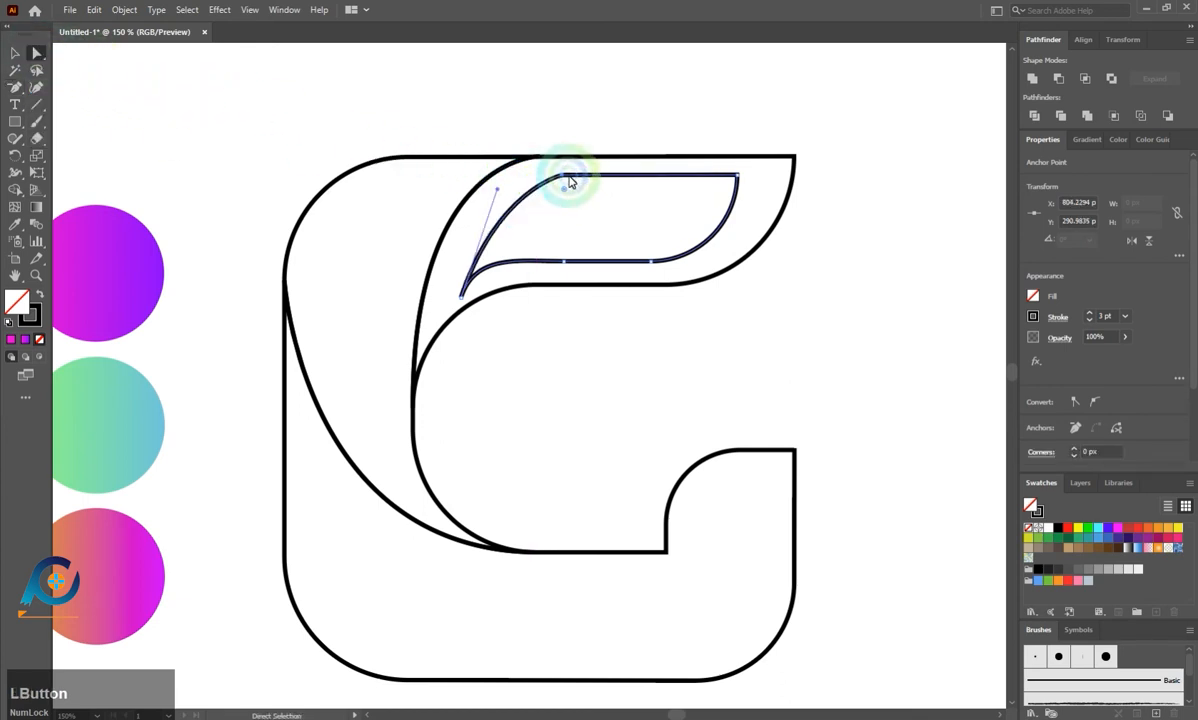
drag(565, 190, 631, 401)
click(556, 356)
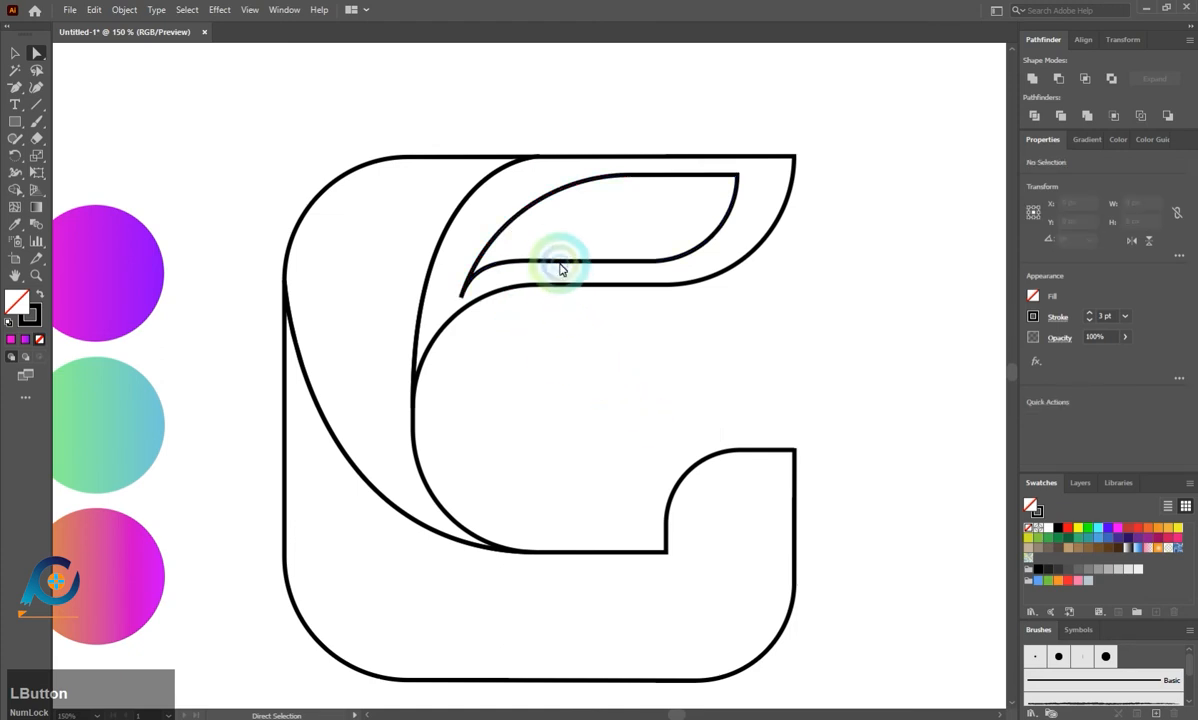
- Adjust the inner copy's lower edge and left tip, and delete the surplus anchor point at that tip
click(657, 253)
click(655, 260)
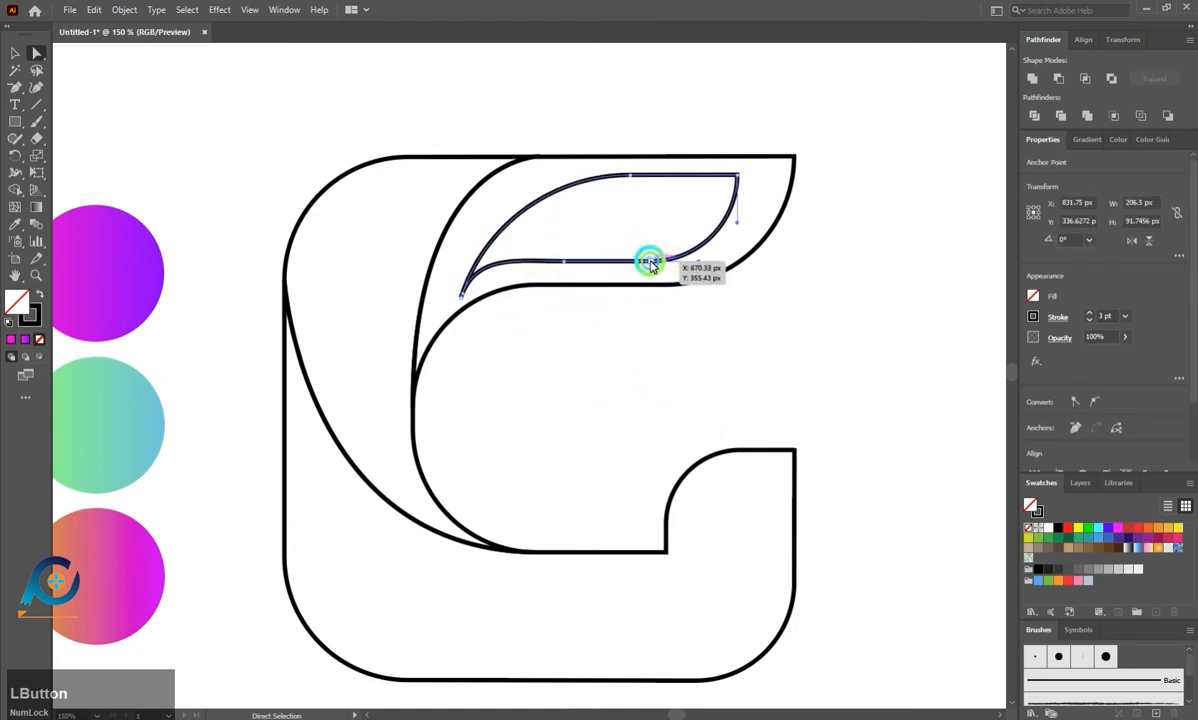
click(702, 265)
drag(702, 265, 461, 285)
click(476, 291)
click(15, 87)
click(455, 308)
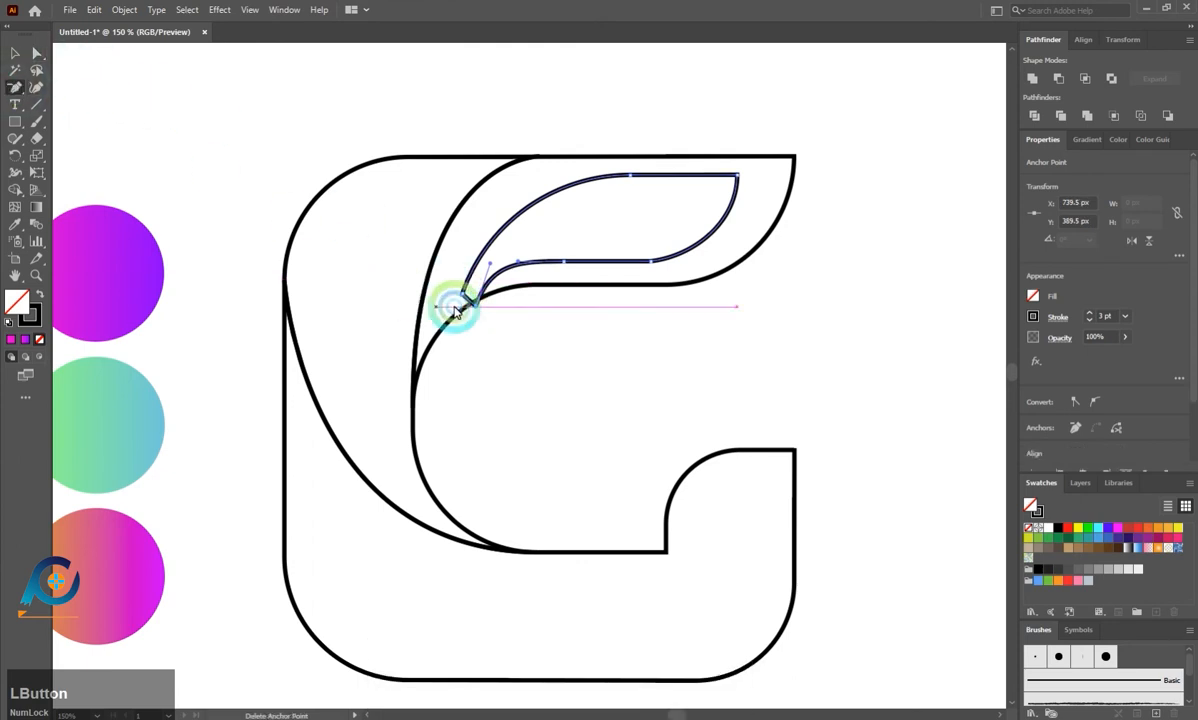
click(467, 290)
- Move the inner arm shape's lower left tip outward and lengthen the top-edge anchor's handle leftward for a fuller upper curve
click(36, 53)
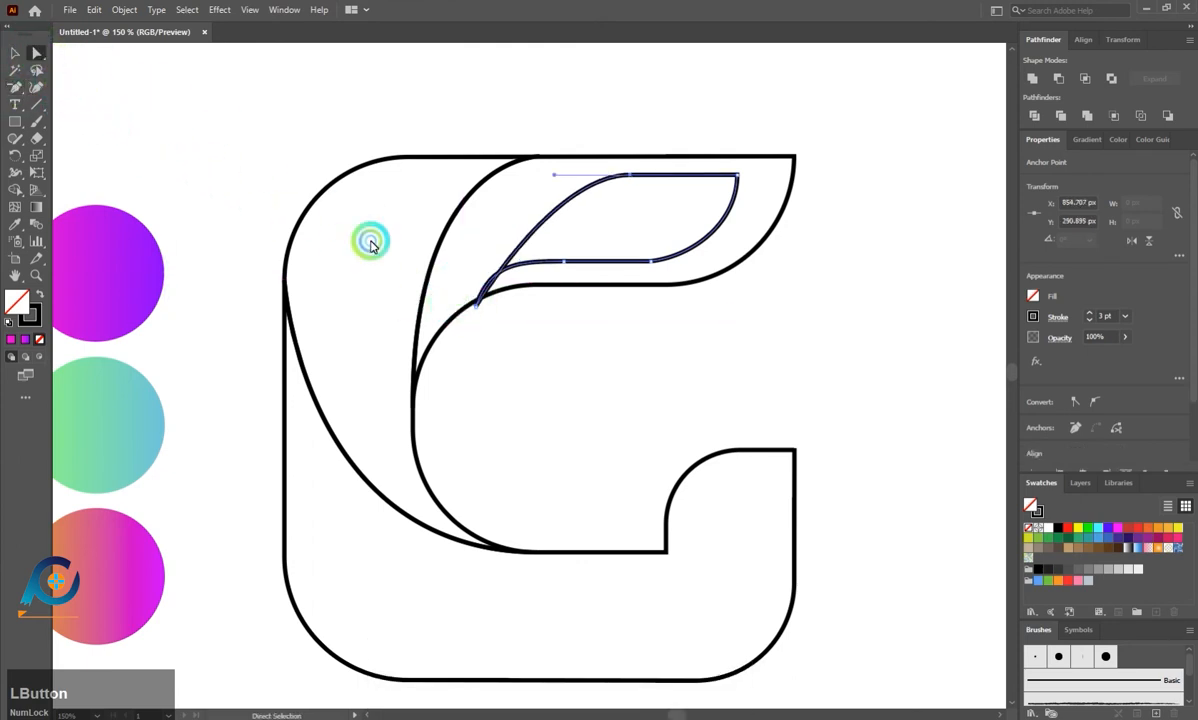
drag(476, 303, 519, 264)
click(474, 250)
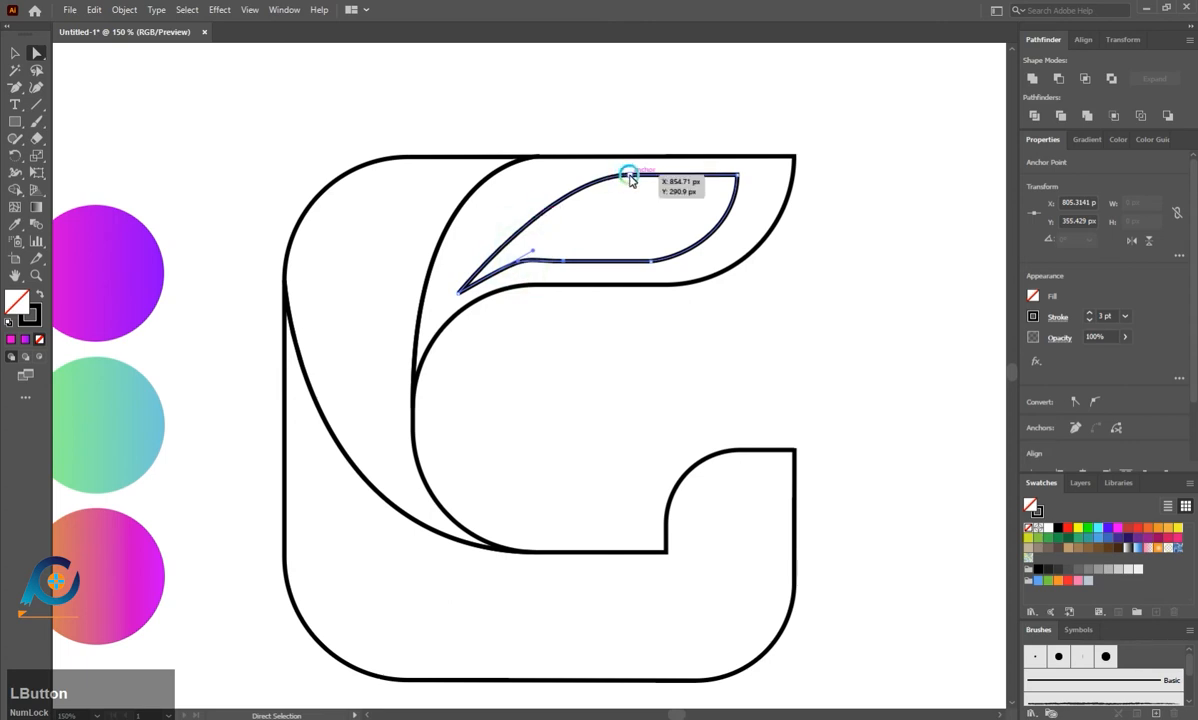
drag(630, 178, 506, 178)
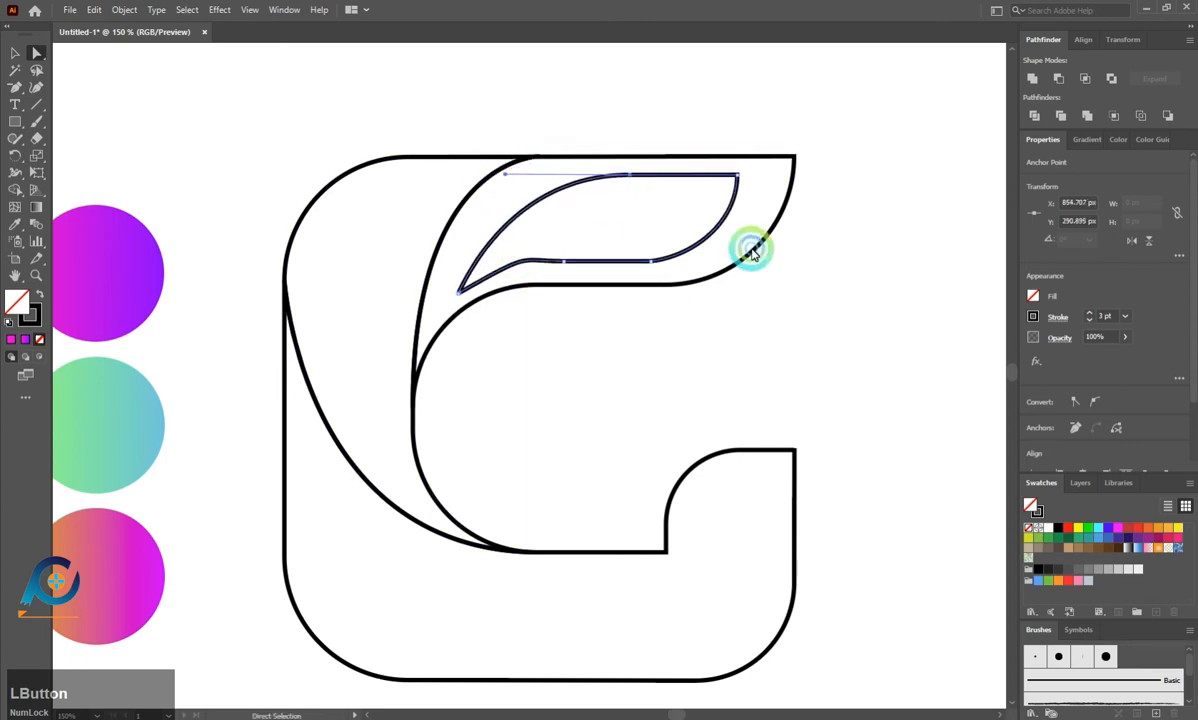
- Bend the inner arm shape's lower left edge into a hollow curve and shift the anchors along its lower edge rightward
click(535, 262)
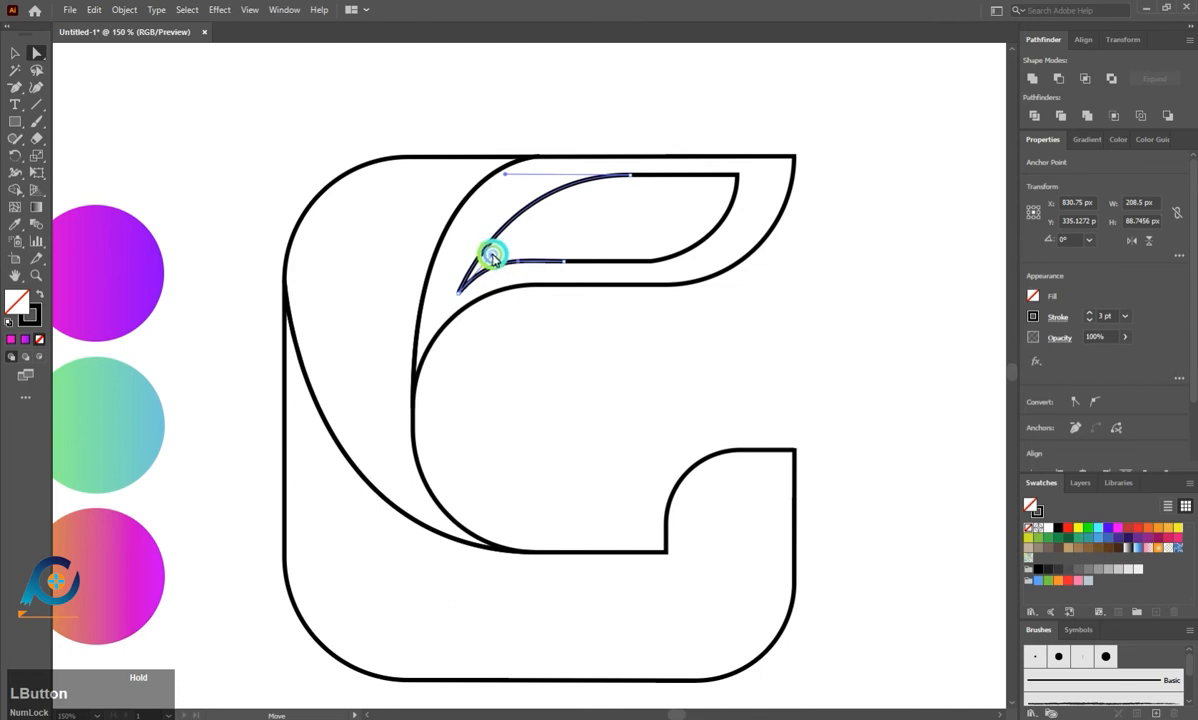
drag(493, 253, 578, 218)
click(522, 262)
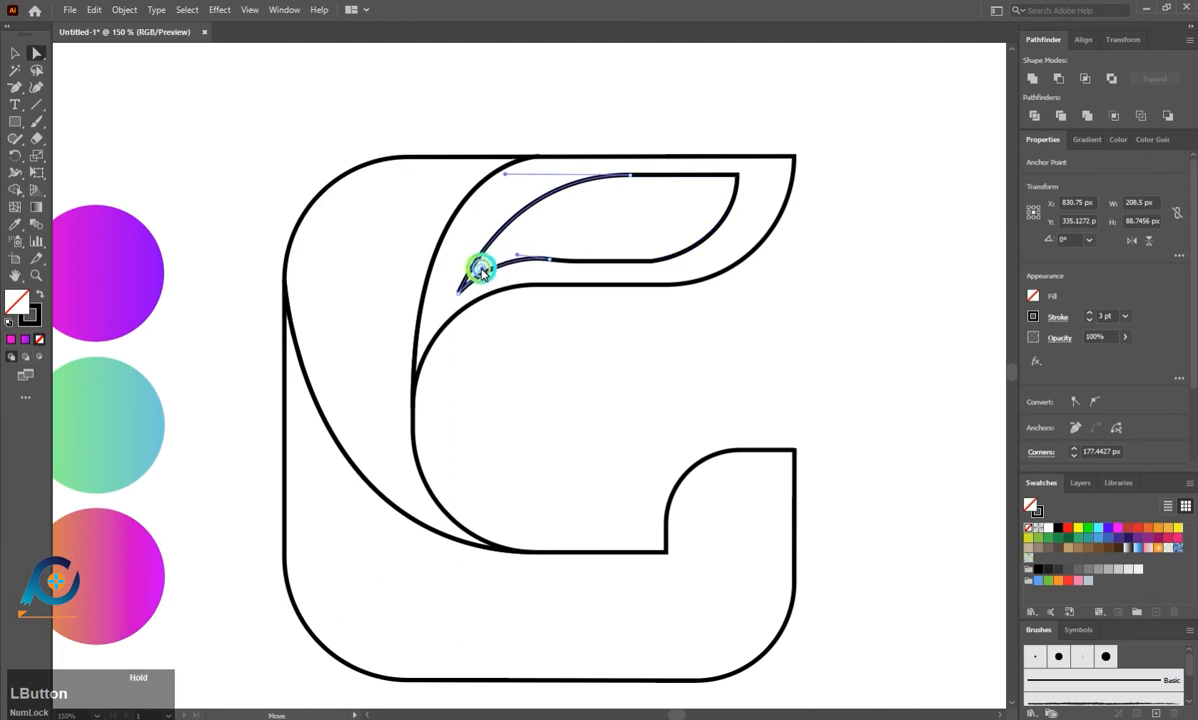
drag(479, 270, 509, 268)
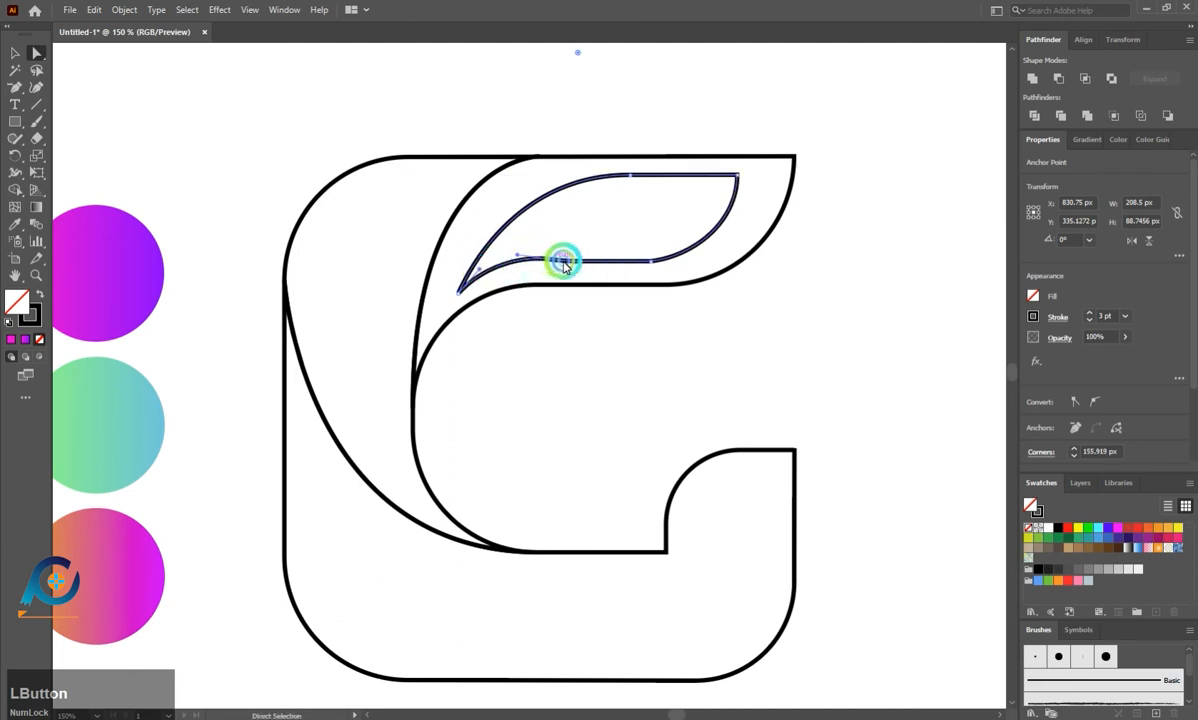
click(528, 263)
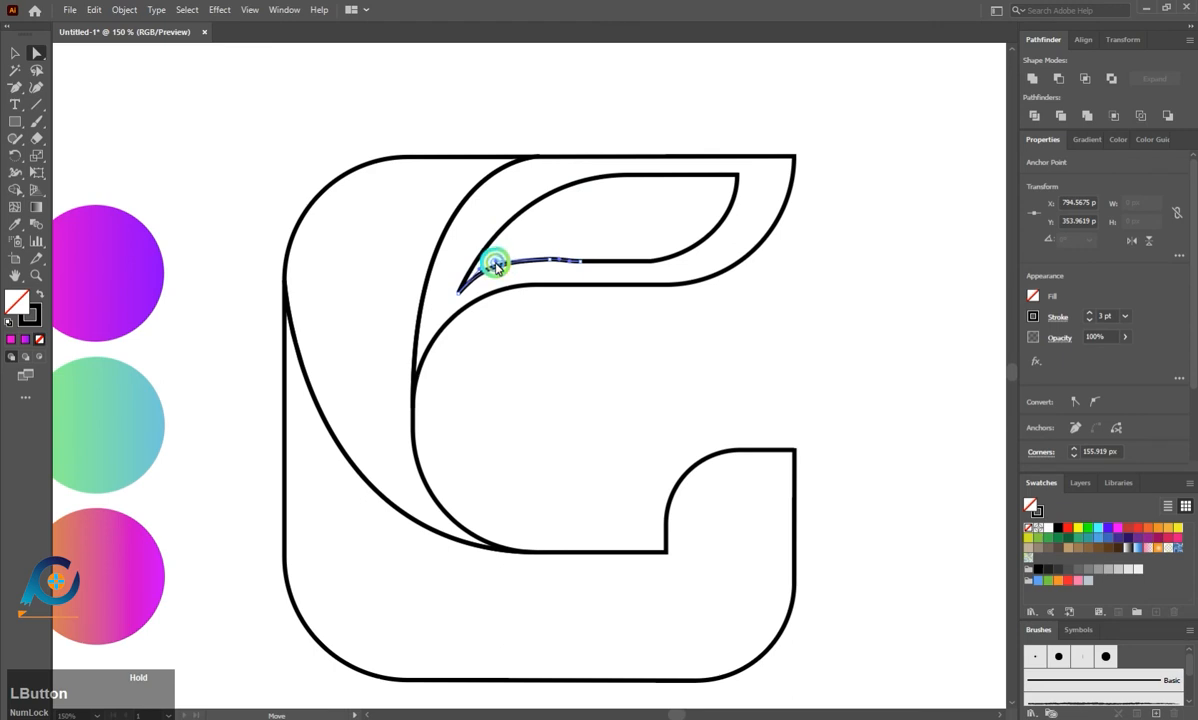
drag(497, 262, 642, 259)
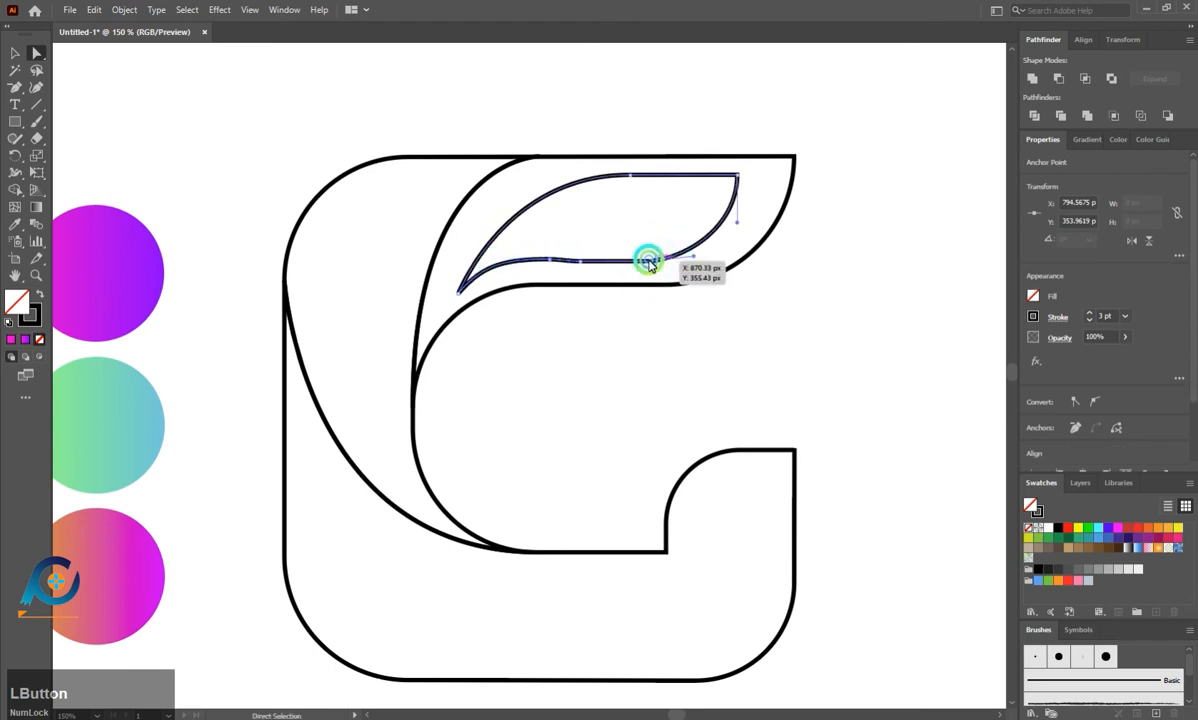
click(487, 220)
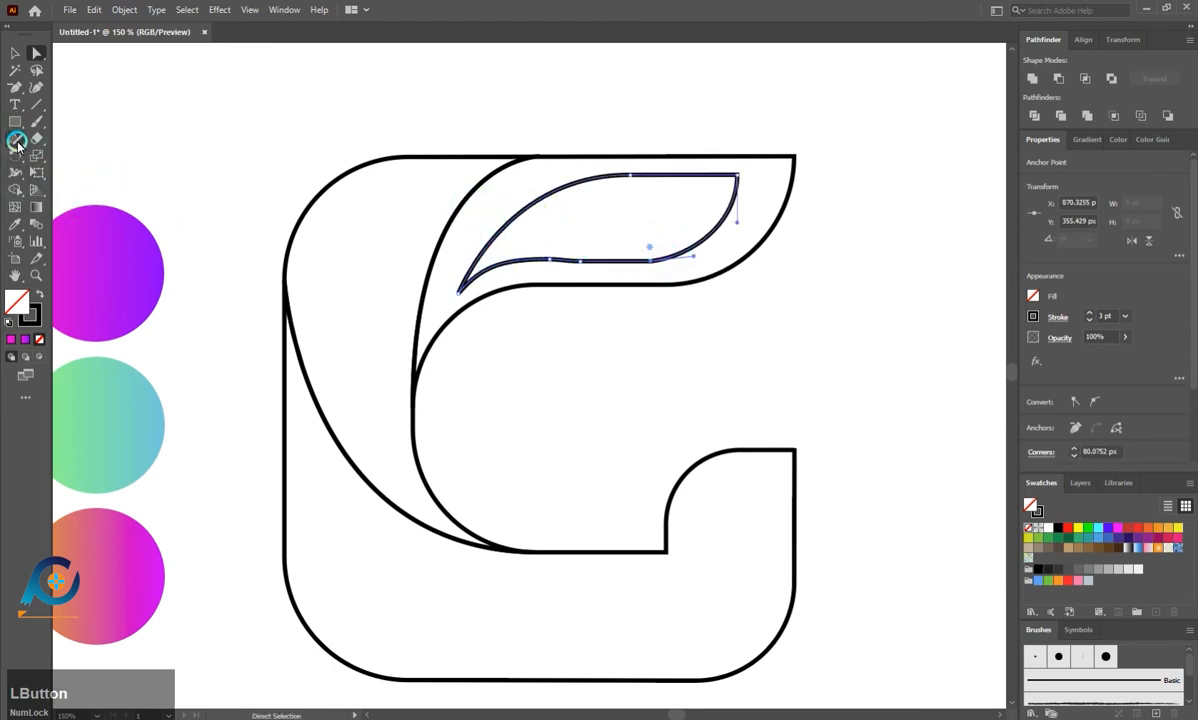
- Even out the inner arm shape's lower edge and right-hand curve with the Smooth tool
right_click(17, 143)
click(70, 168)
mouse_move(543, 252)
mouse_down()
mouse_move(587, 264)
mouse_move(489, 264)
mouse_up()
mouse_move(612, 258)
mouse_down()
mouse_move(660, 259)
mouse_move(599, 259)
mouse_move(678, 261)
mouse_up()
mouse_move(580, 259)
mouse_down()
mouse_move(559, 260)
mouse_move(644, 257)
mouse_up()
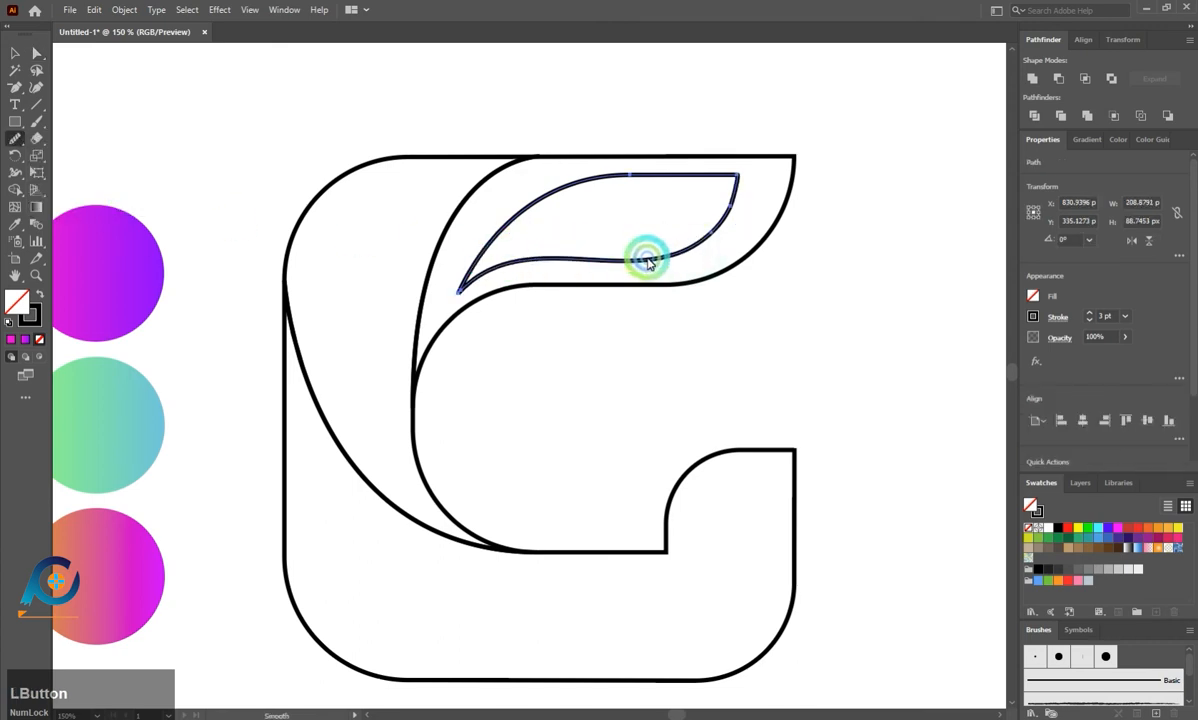
click(20, 55)
click(36, 53)
click(147, 99)
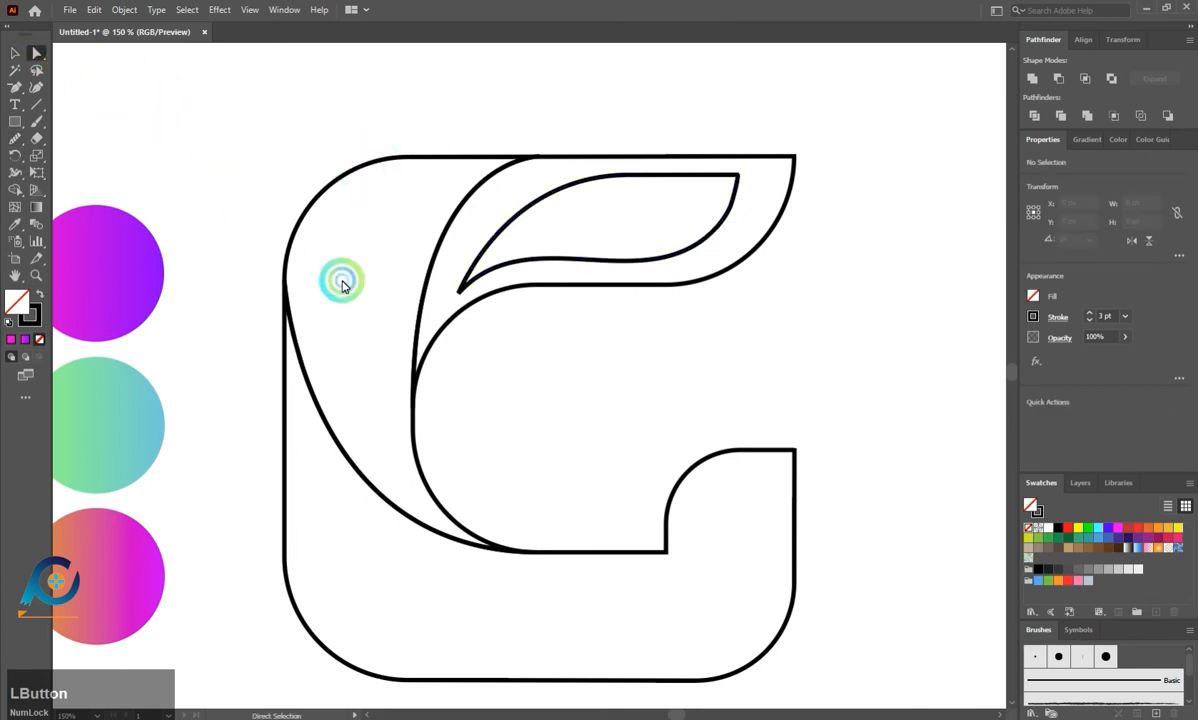
mouse_move(729, 228)
mouse_down()
mouse_move(735, 200)
mouse_move(663, 195)
mouse_move(730, 195)
mouse_move(717, 225)
mouse_up()
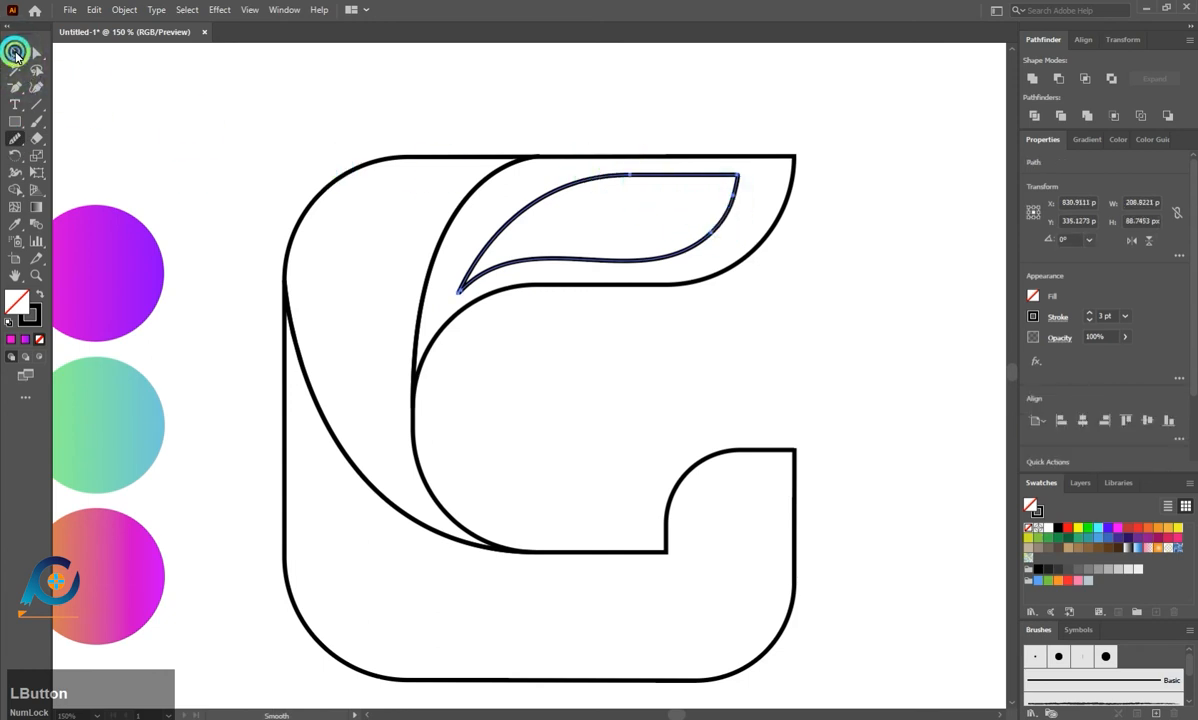
click(15, 53)
click(147, 107)
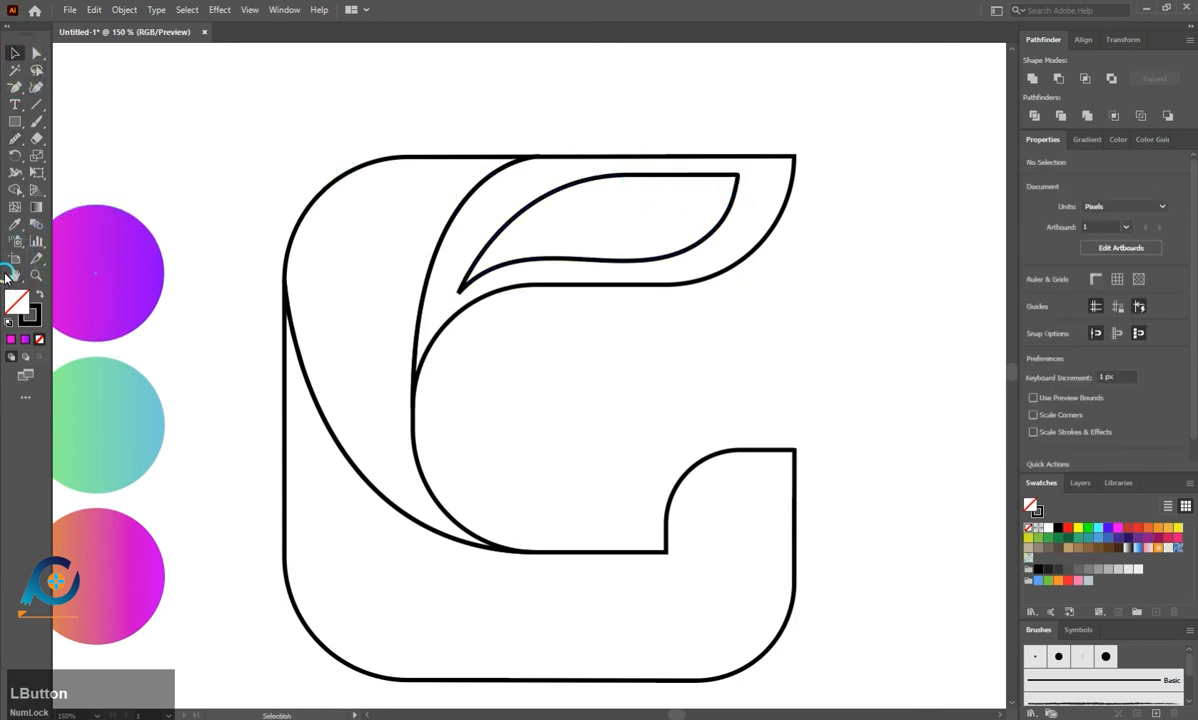
click(286, 250)
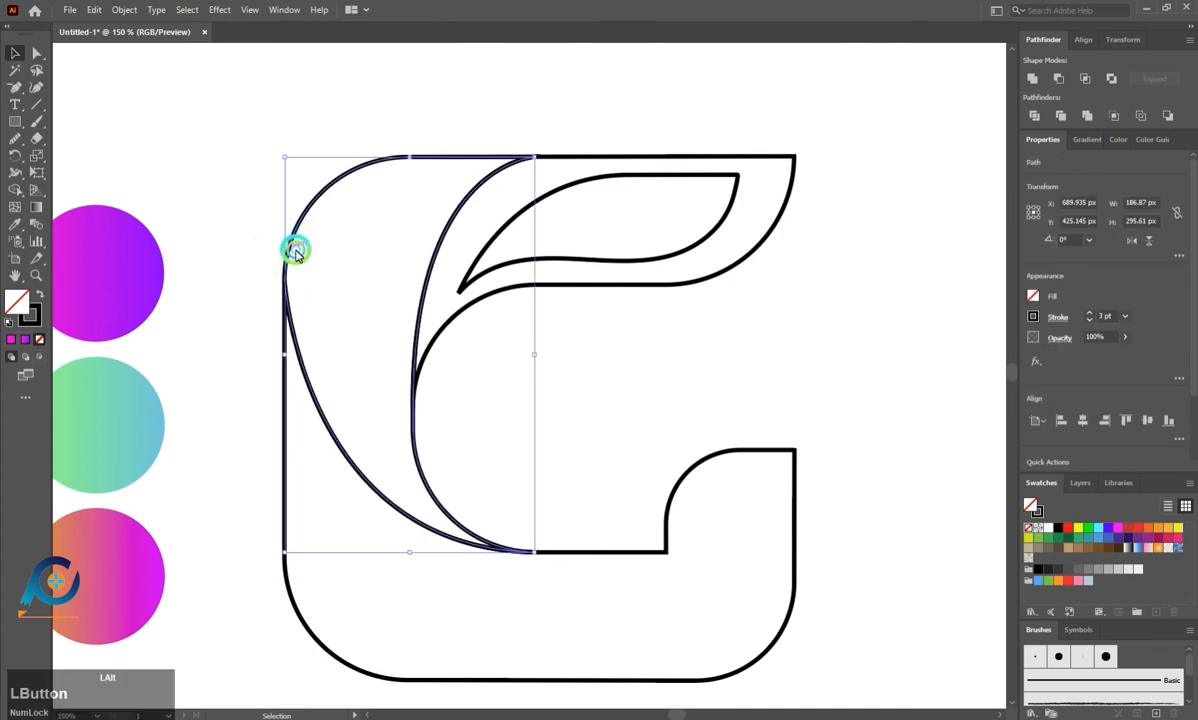
drag(295, 252, 383, 324)
key(BackSpace)
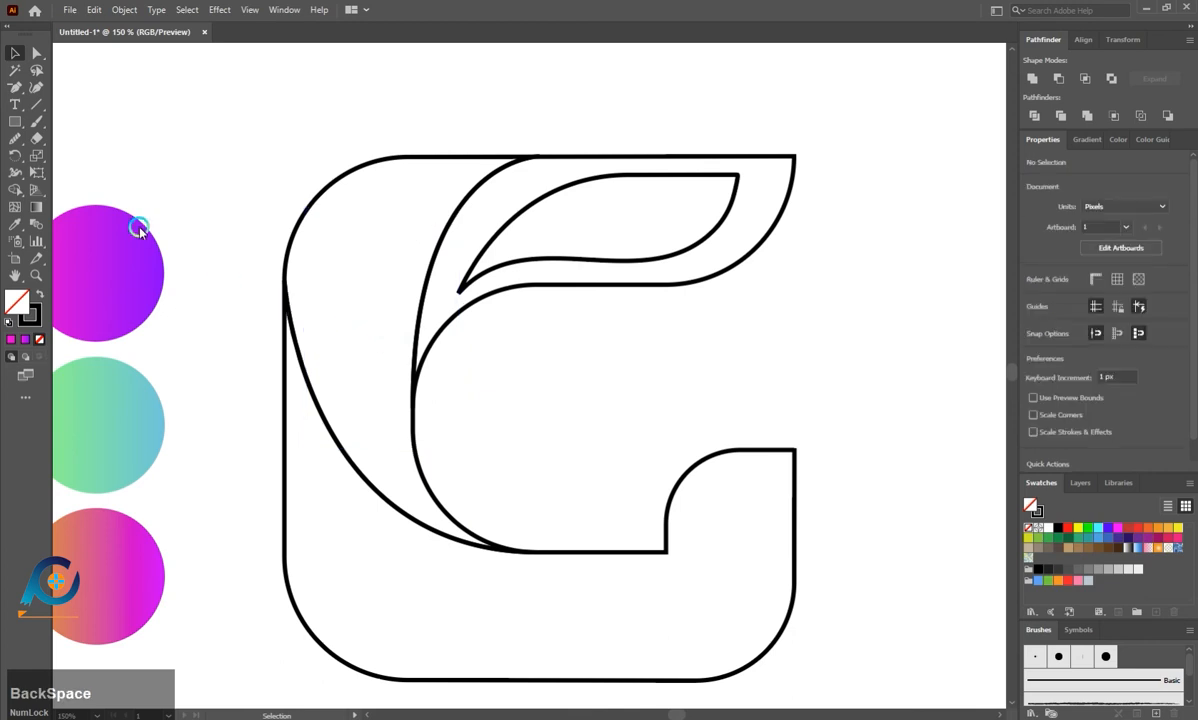
- Draw a closed crescent with the Pen tool inside the G's left piece, from near its upper edge down towards its lower taper
right_click(25, 90)
click(70, 88)
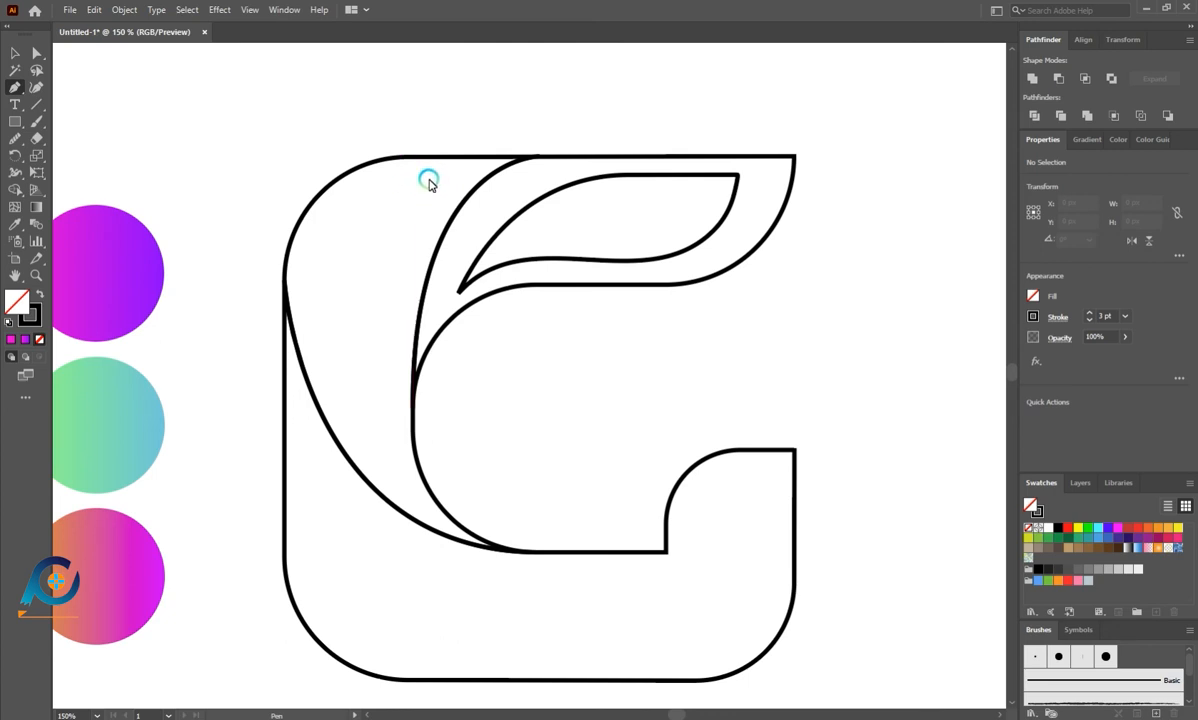
click(428, 181)
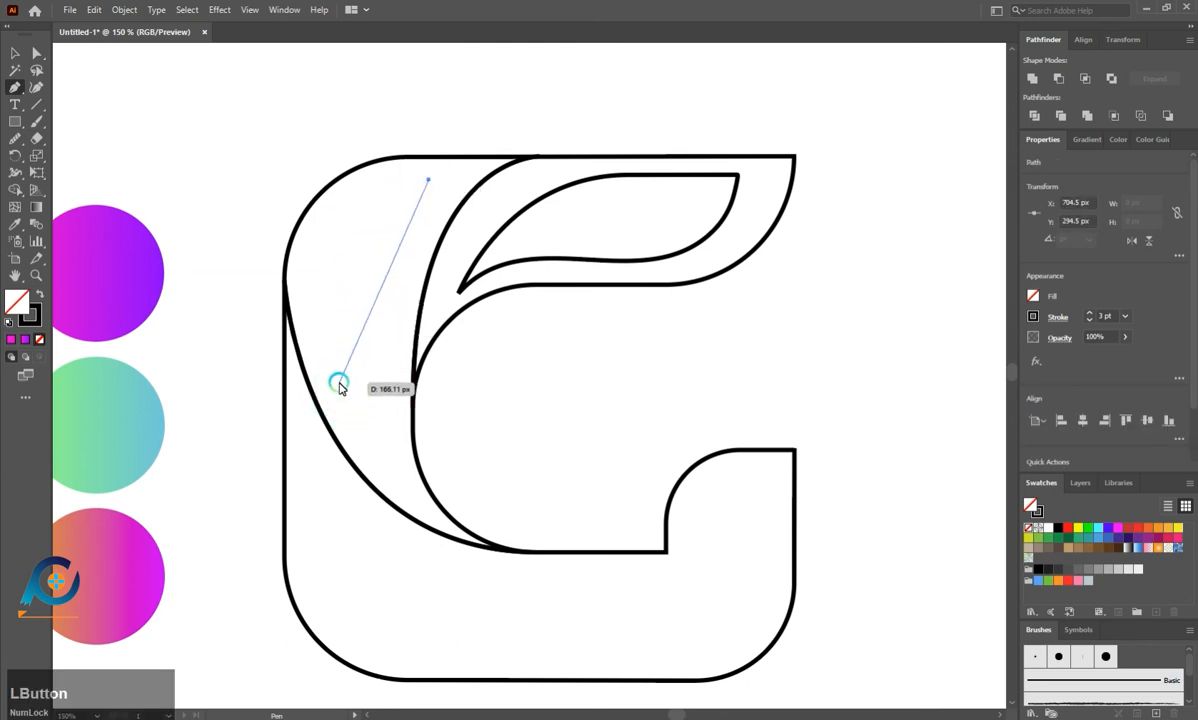
drag(339, 385, 431, 570)
drag(339, 384, 452, 528)
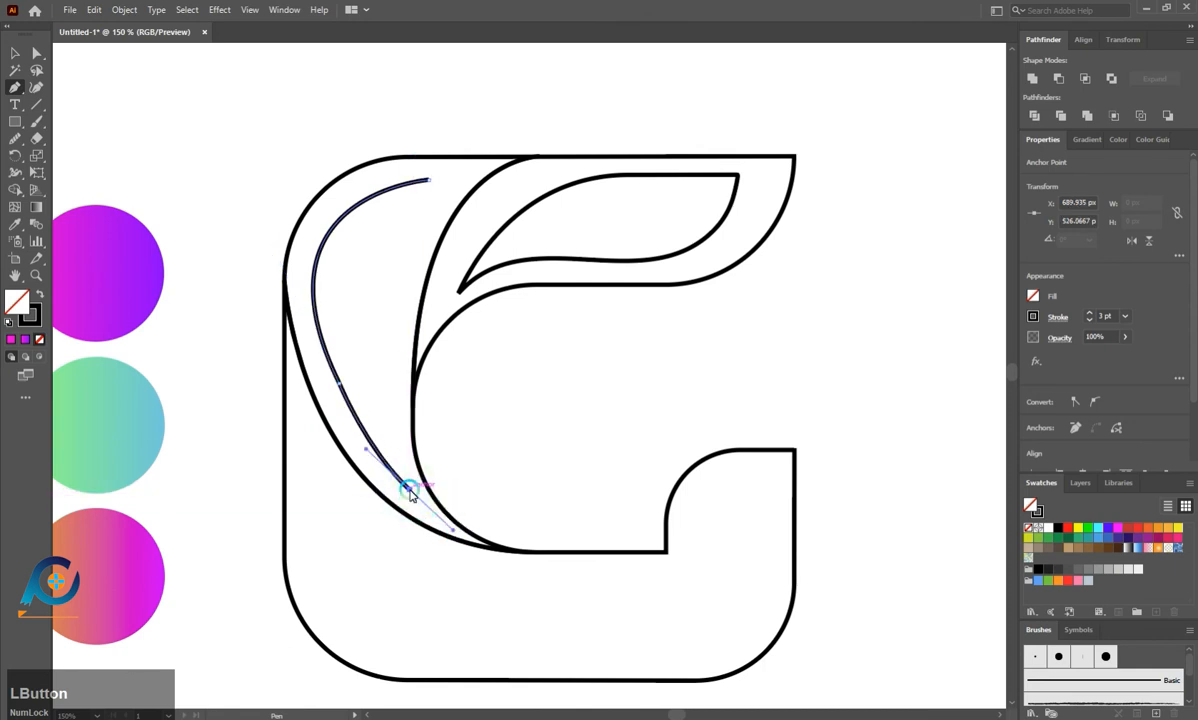
click(429, 181)
key(ctrl+minus)
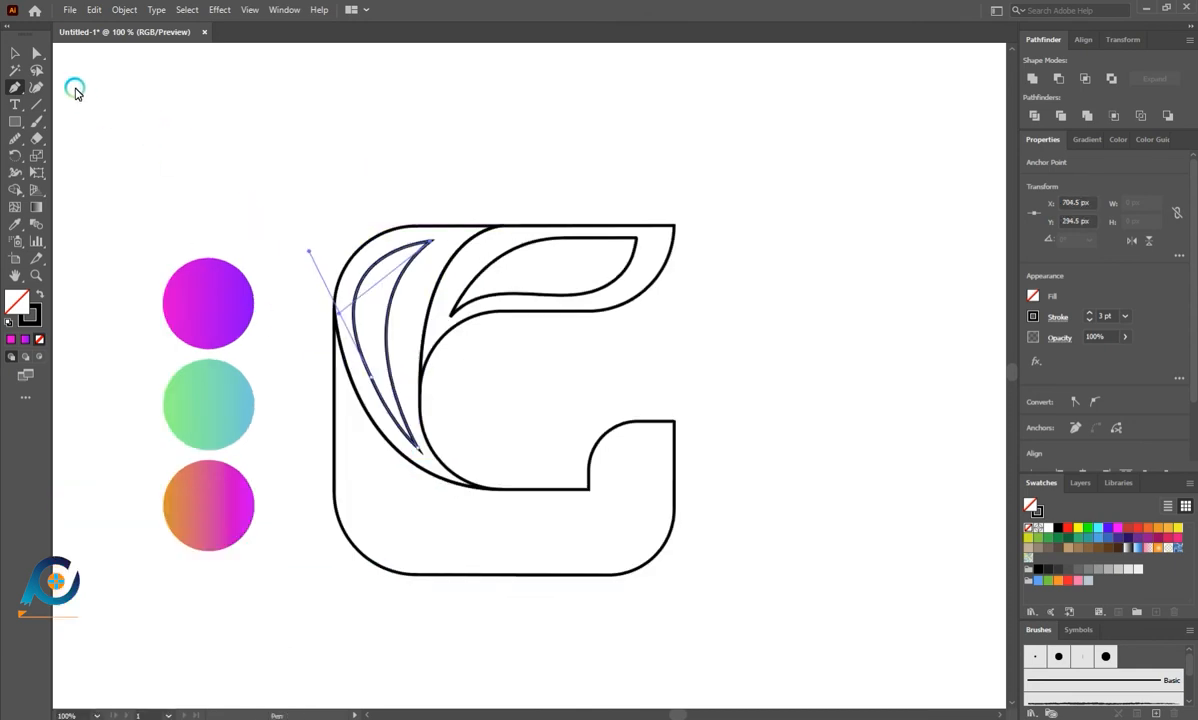
- Reshape the crescent's inner edge by bowing it rightward and adjusting its handles so it follows the left piece and tapers at the bottom
click(40, 55)
alt+scroll(390, 318, up, 1)
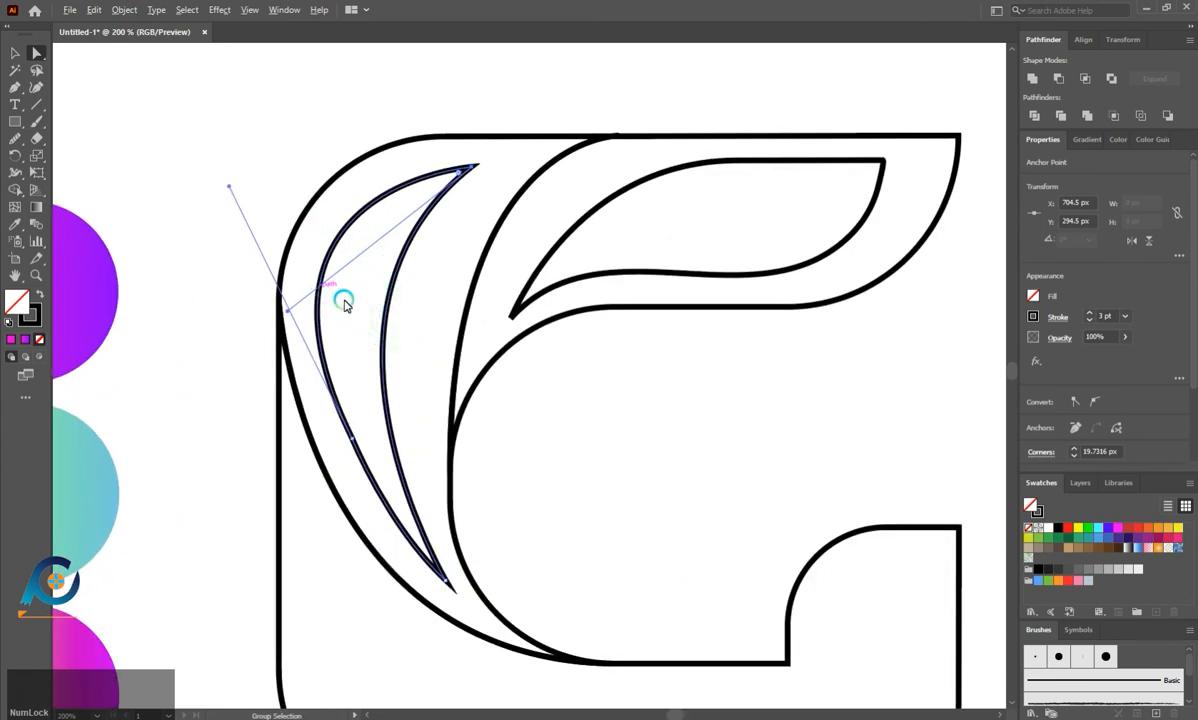
drag(388, 320, 412, 307)
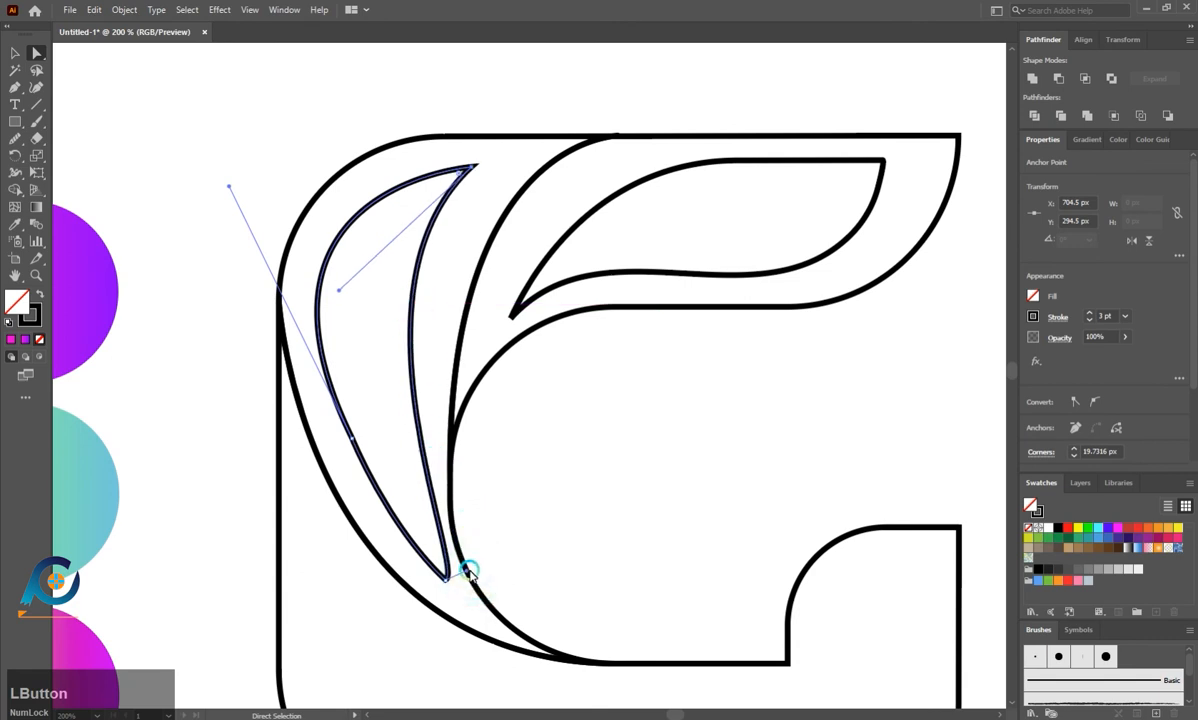
drag(463, 568, 350, 306)
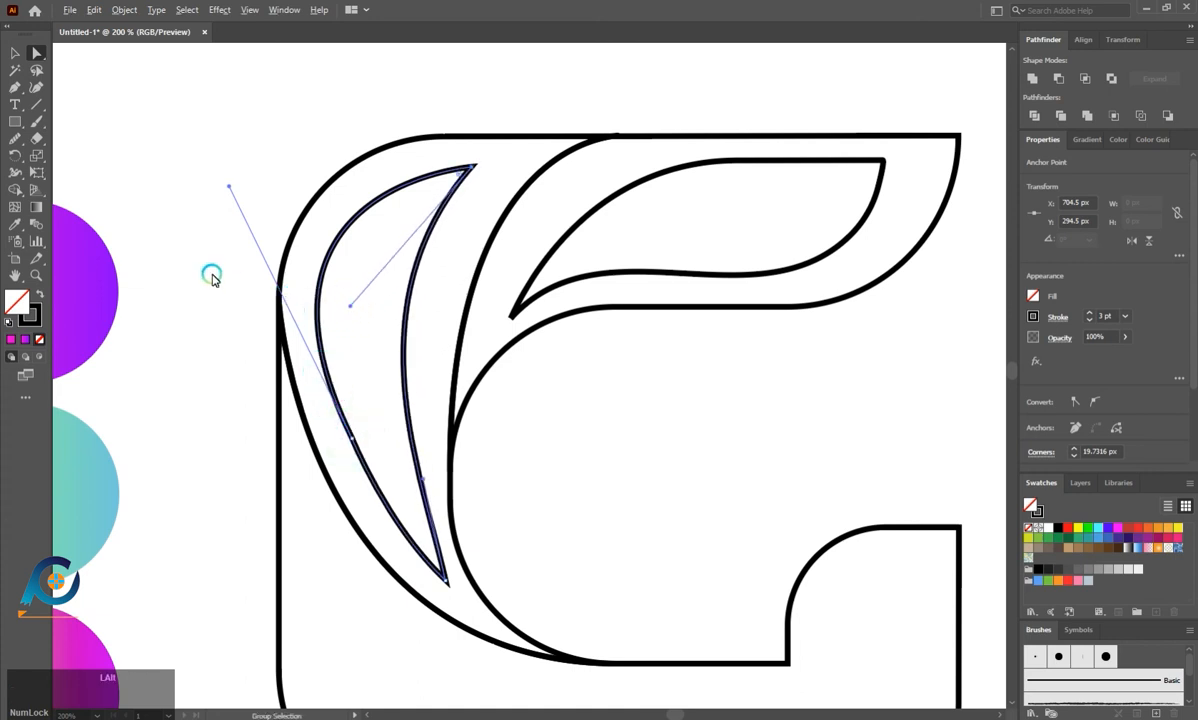
scroll(212, 276, down, 2)
scroll(240, 456, up, 1)
scroll(187, 409, down, 1)
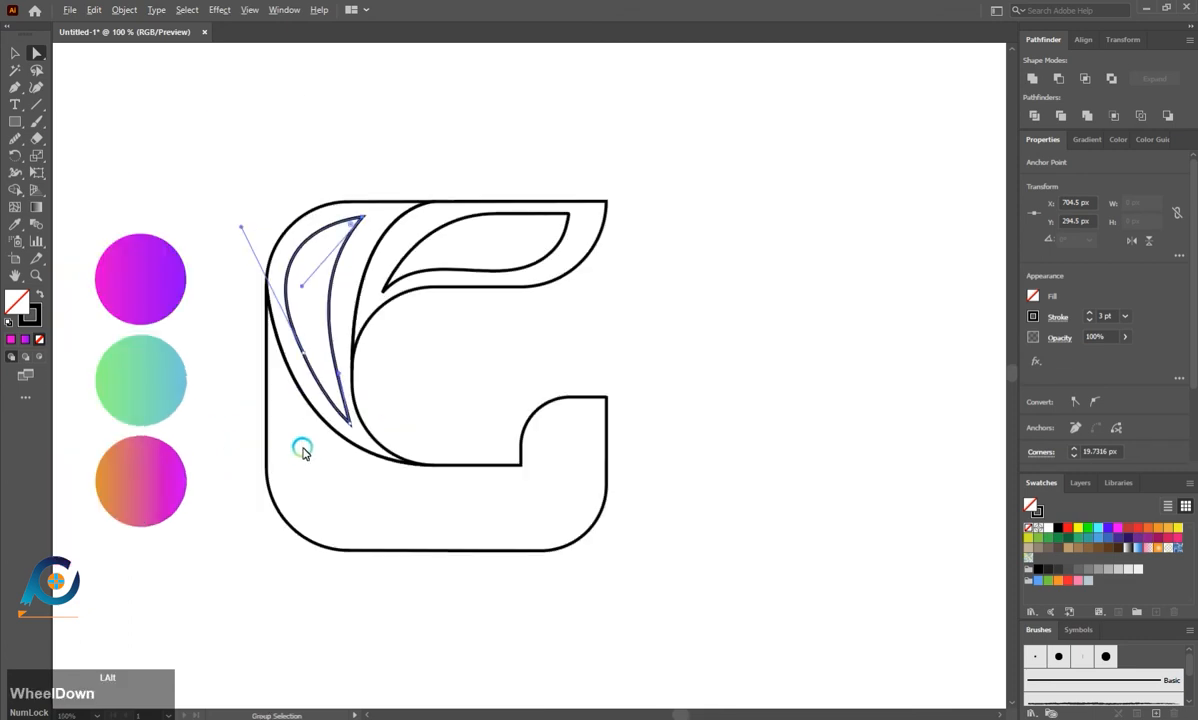
- Draw a closed, curved leaf shape with the Pen tool inside the G's bottom piece, tapering to a point at its right end
click(15, 90)
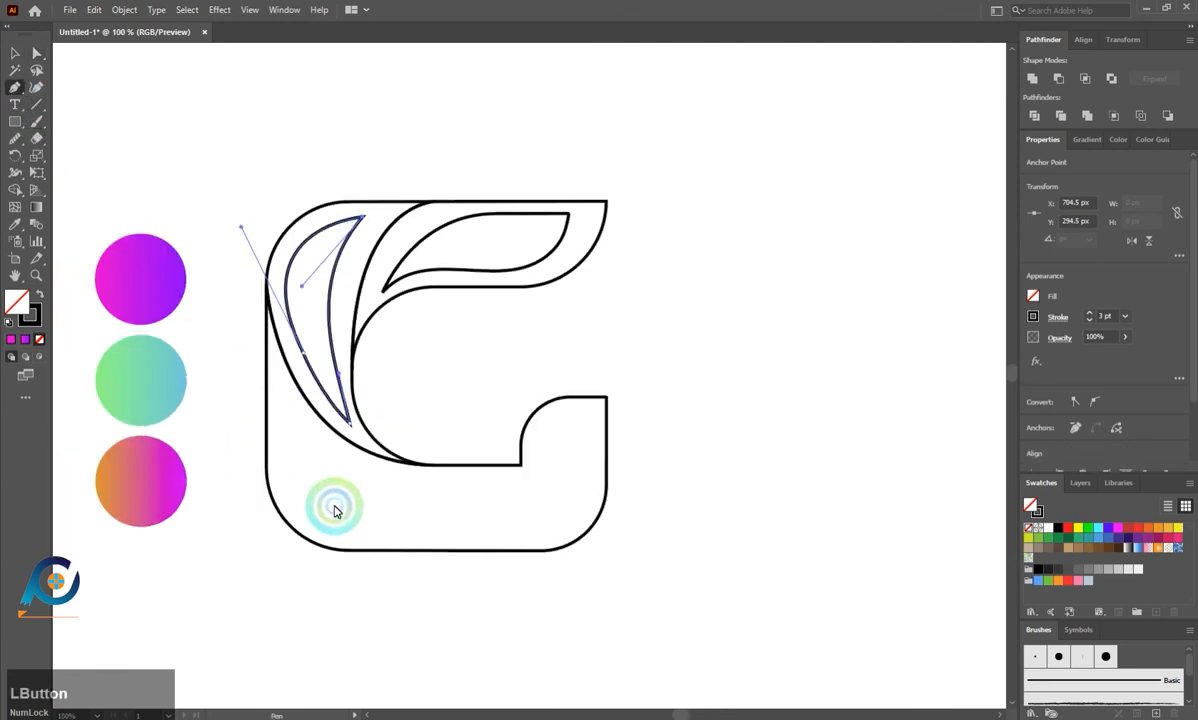
click(280, 419)
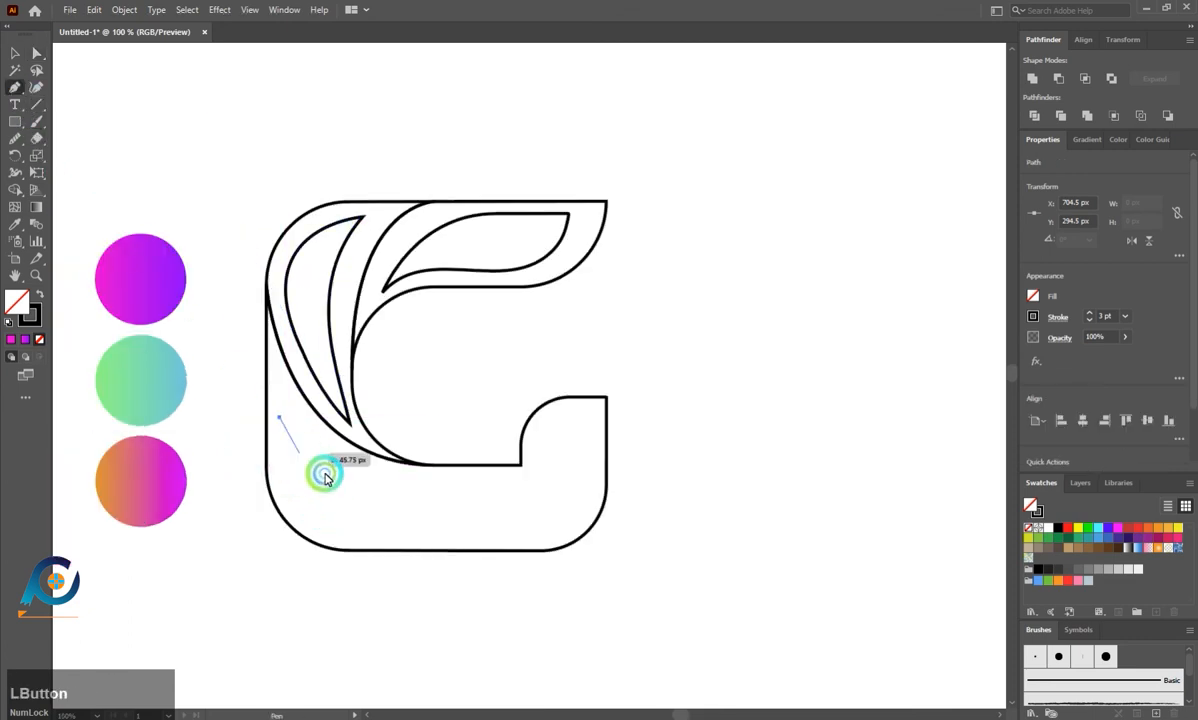
mouse_move(385, 535)
mouse_down()
mouse_move(561, 521)
mouse_move(385, 536)
mouse_move(555, 499)
mouse_move(555, 515)
mouse_move(631, 449)
mouse_move(634, 483)
mouse_up()
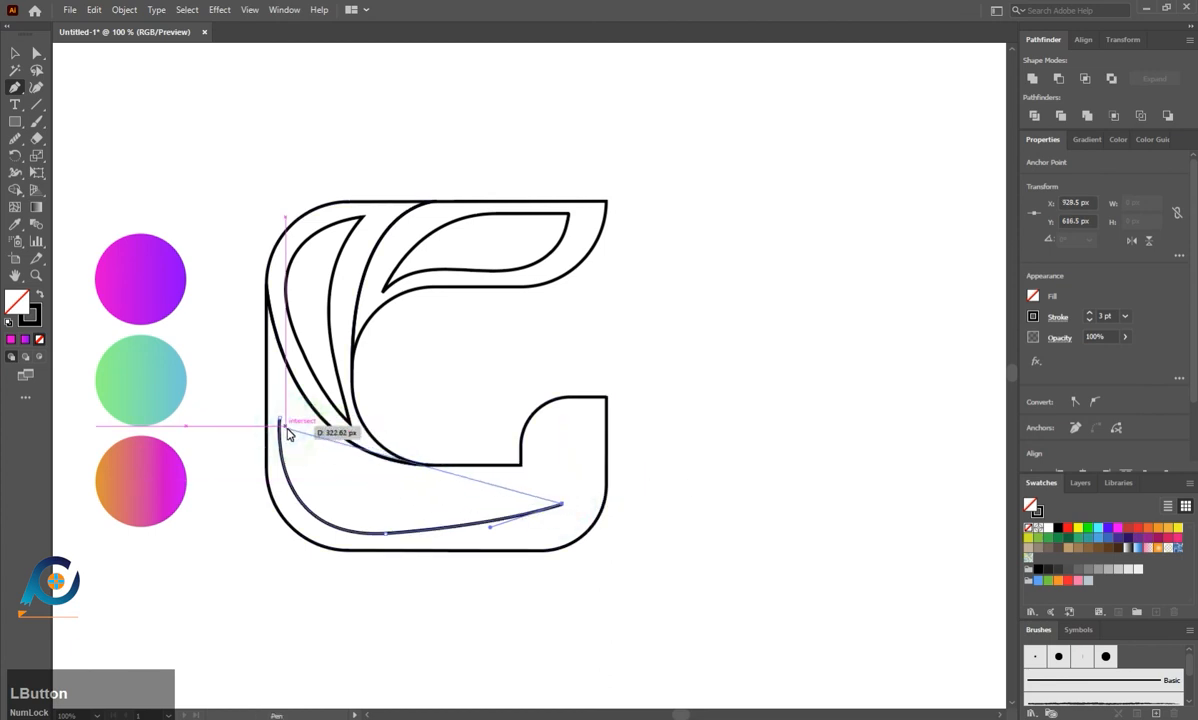
mouse_move(282, 421)
mouse_down()
mouse_move(254, 374)
mouse_move(158, 313)
mouse_move(210, 338)
mouse_up()
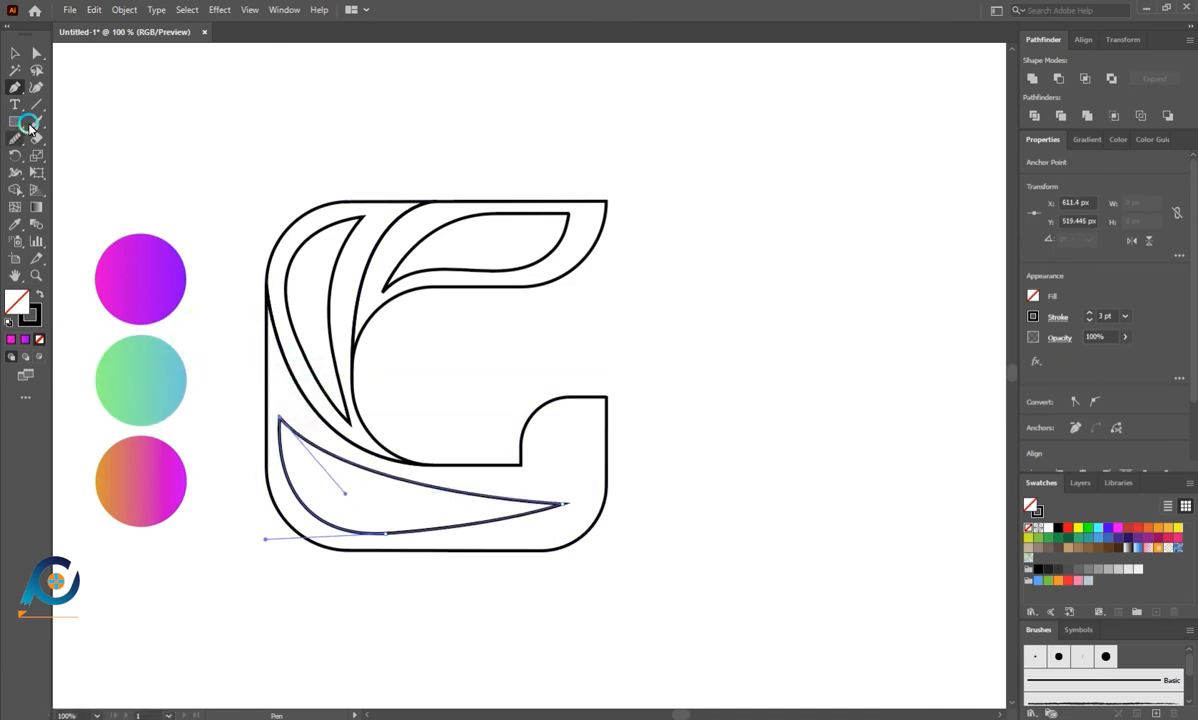
click(33, 62)
click(206, 136)
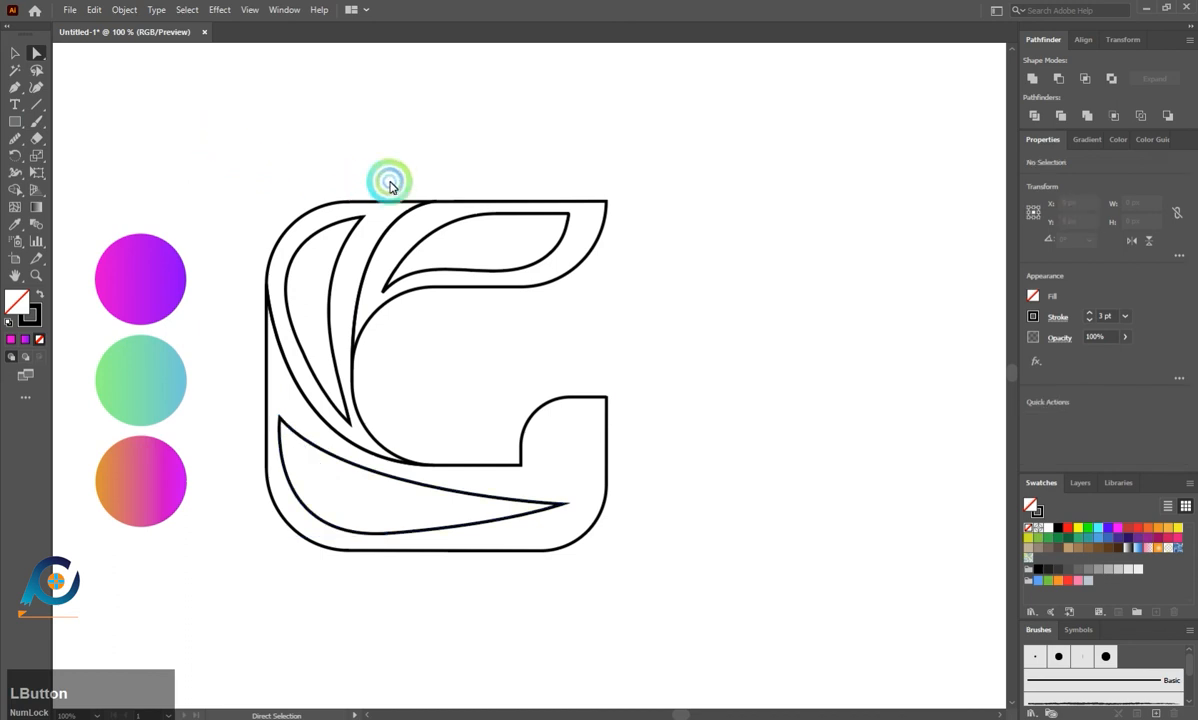
- Fill the G's upper arm with the pink-to-purple gradient sampled from the first colour circle
click(507, 196)
click(337, 284)
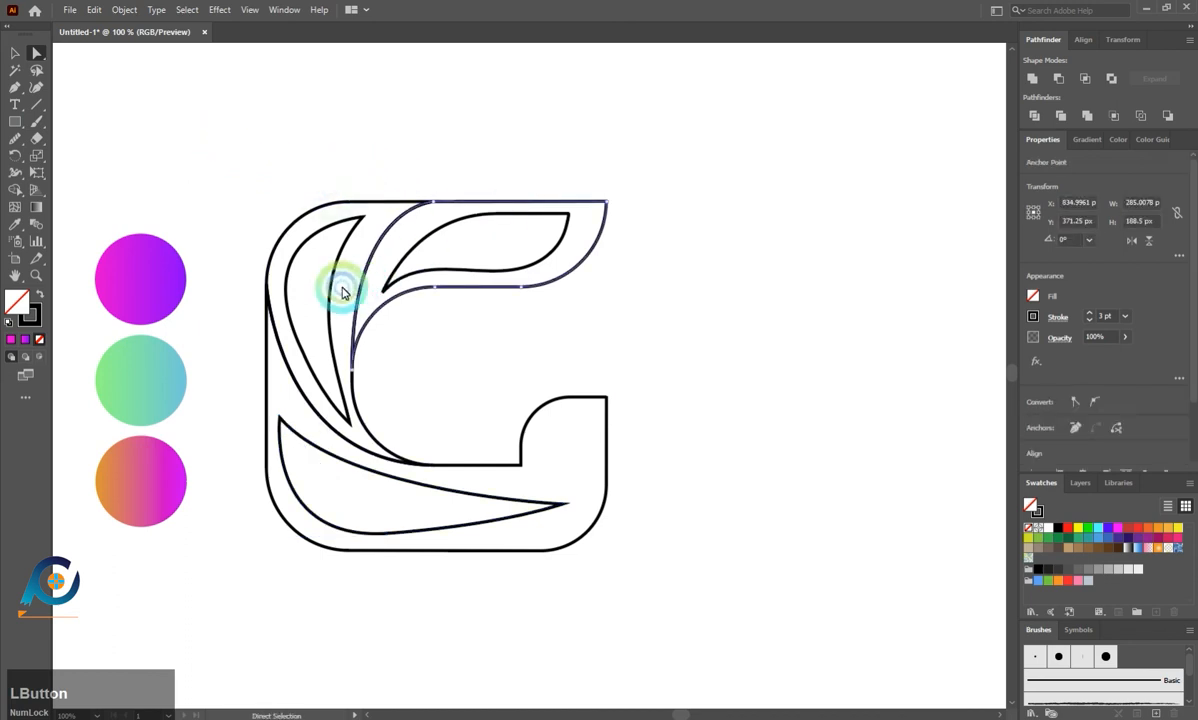
click(265, 318)
key(v)
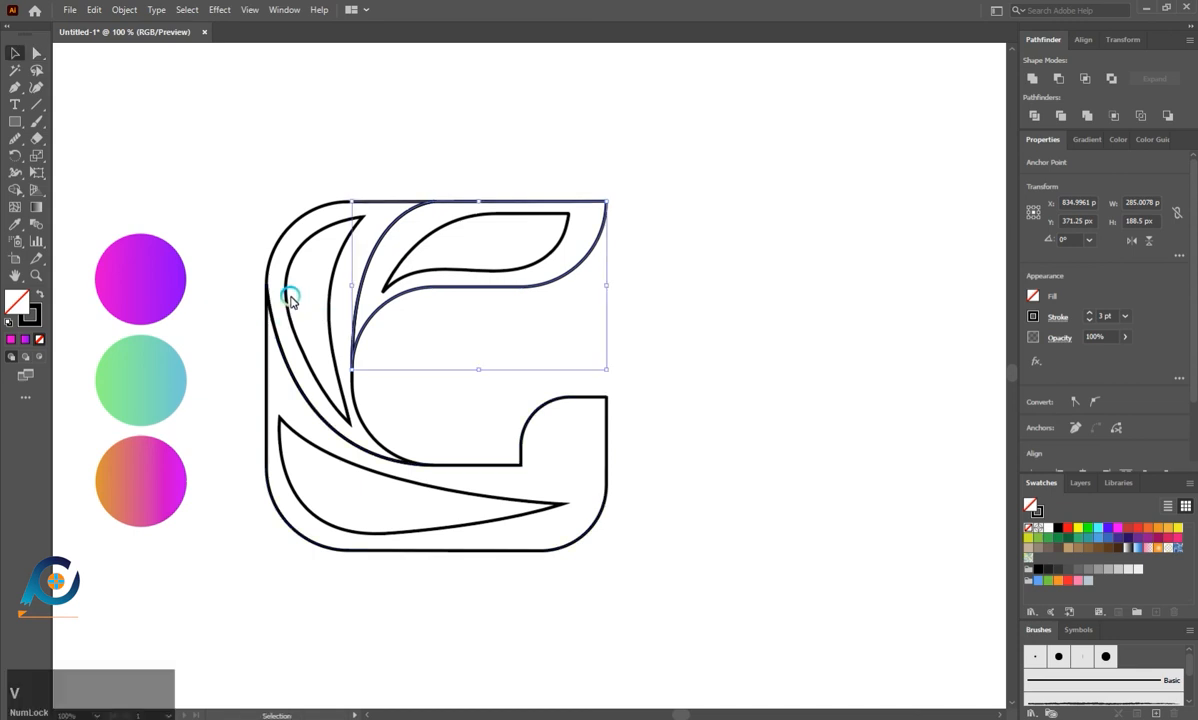
key(i)
click(172, 259)
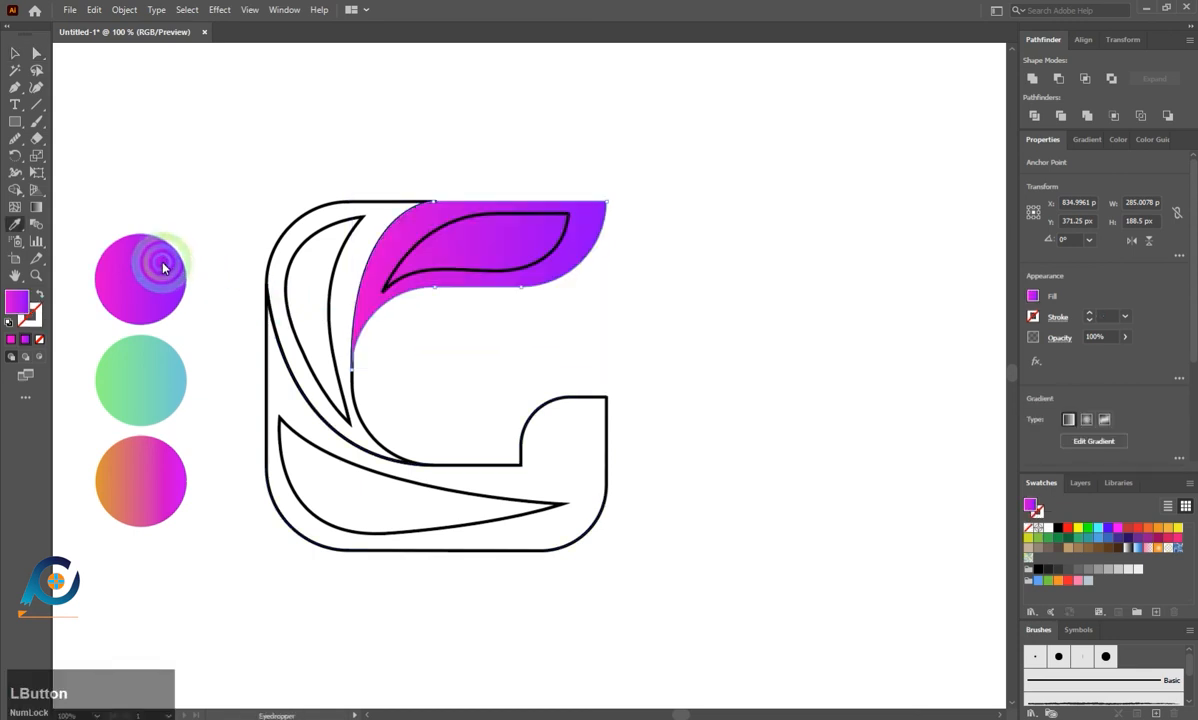
click(170, 278)
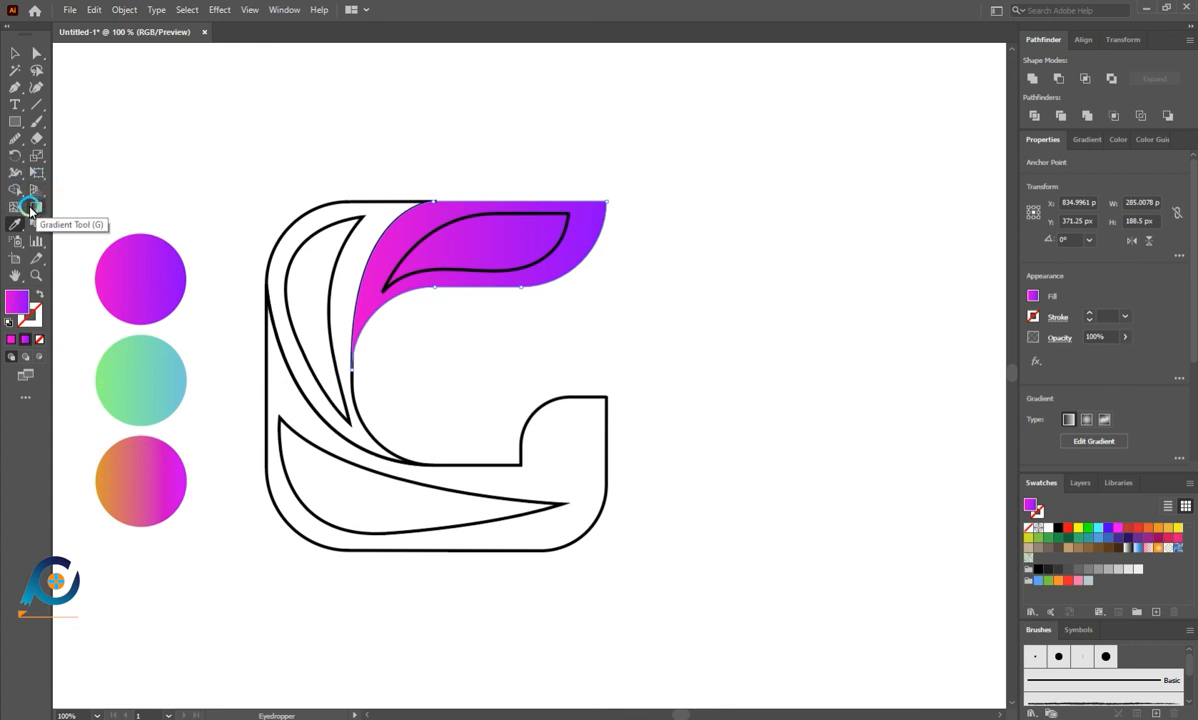
- Redirect the upper arm's gradient diagonally so purple lies at the lower left end and pink at the upper right
click(36, 207)
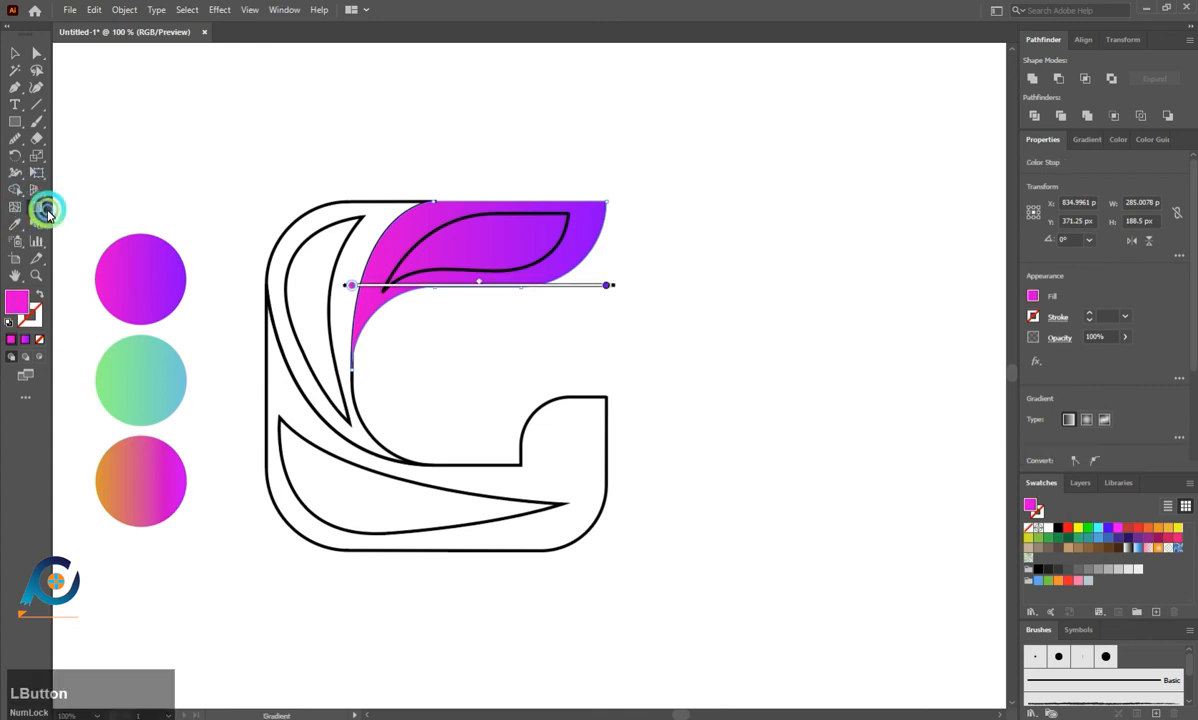
click(641, 300)
mouse_move(619, 289)
mouse_down()
mouse_move(388, 369)
mouse_move(257, 369)
mouse_move(235, 348)
mouse_move(323, 350)
mouse_move(468, 257)
mouse_move(530, 242)
mouse_up()
key(v)
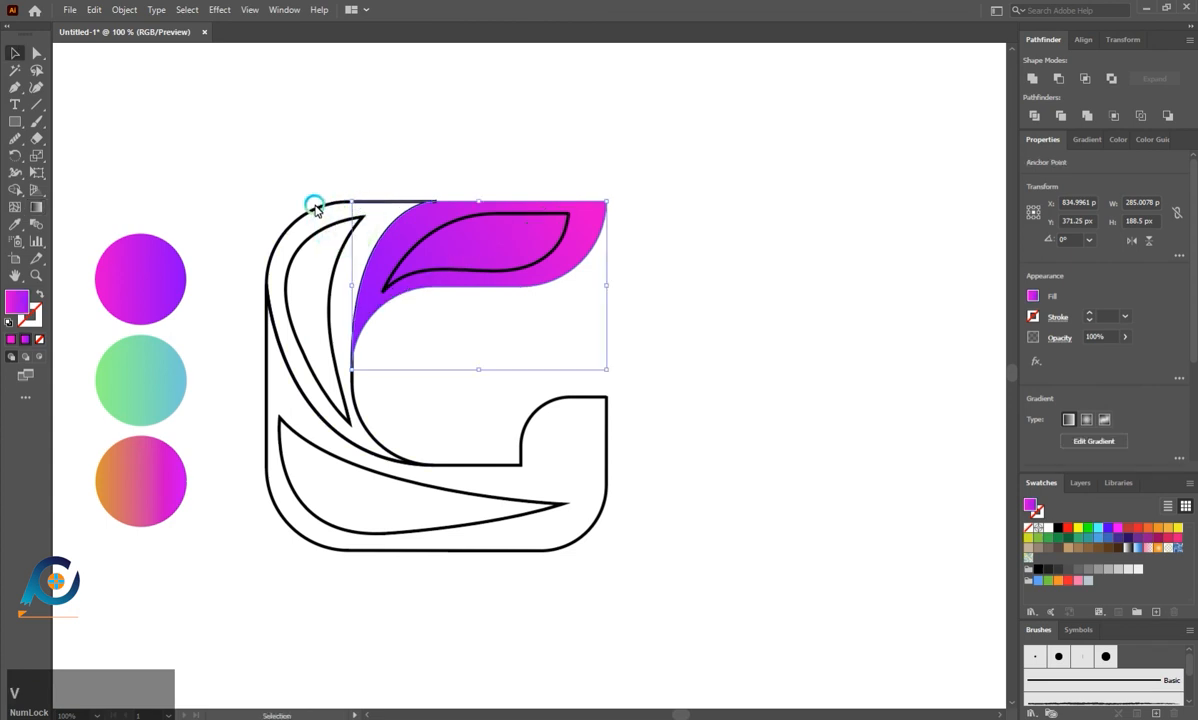
- Fill the G's left piece with the green-to-blue gradient sampled from the second colour circle
click(314, 213)
key(i)
click(127, 396)
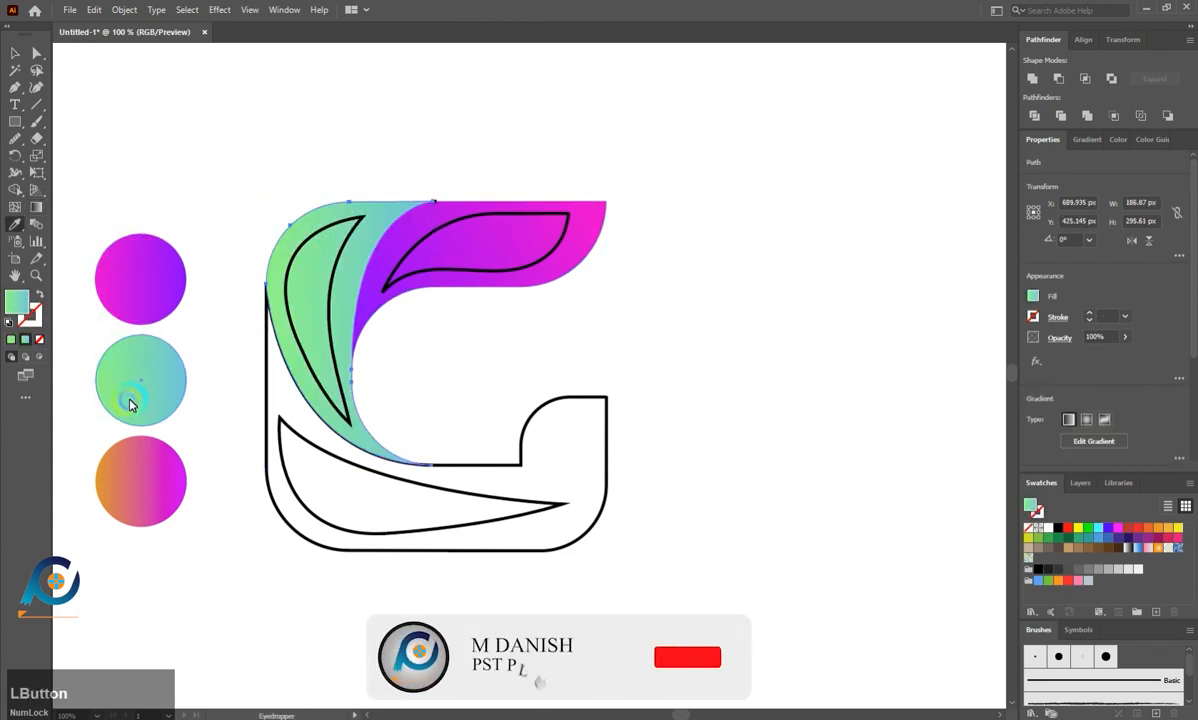
- Redirect the left piece's gradient to run vertically, with green at the upper end and blue at the lower end
click(46, 229)
click(40, 205)
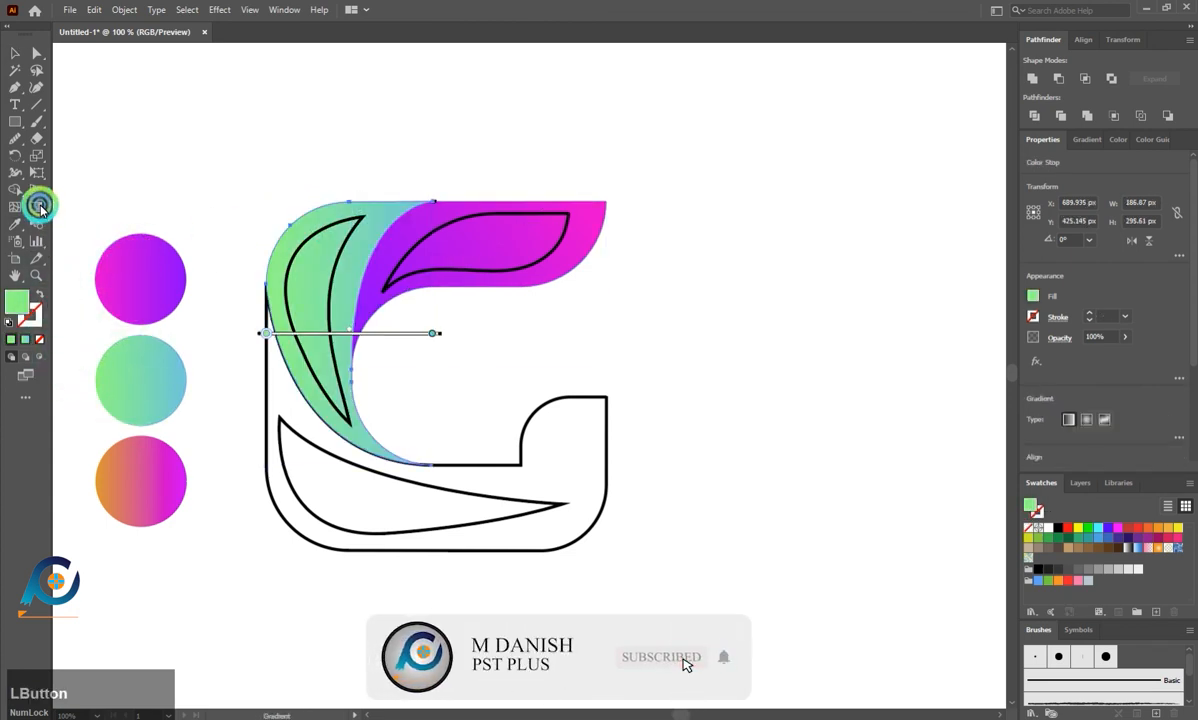
click(453, 345)
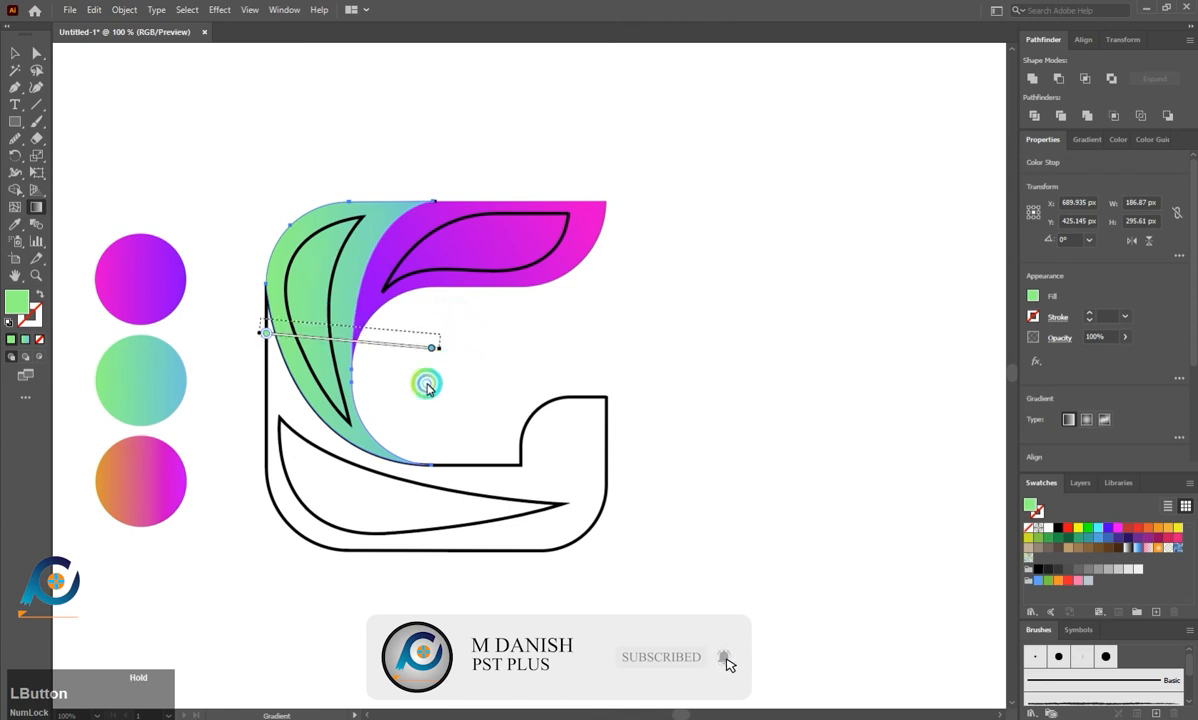
drag(350, 333, 345, 503)
click(352, 403)
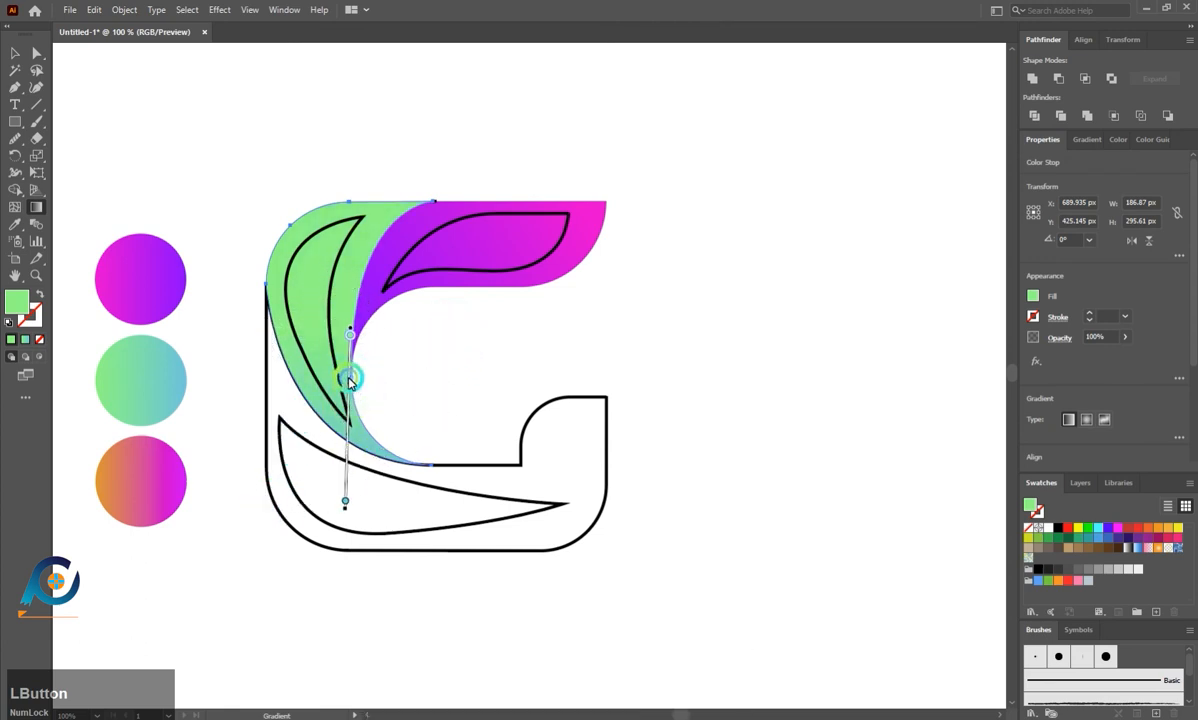
drag(350, 380, 354, 288)
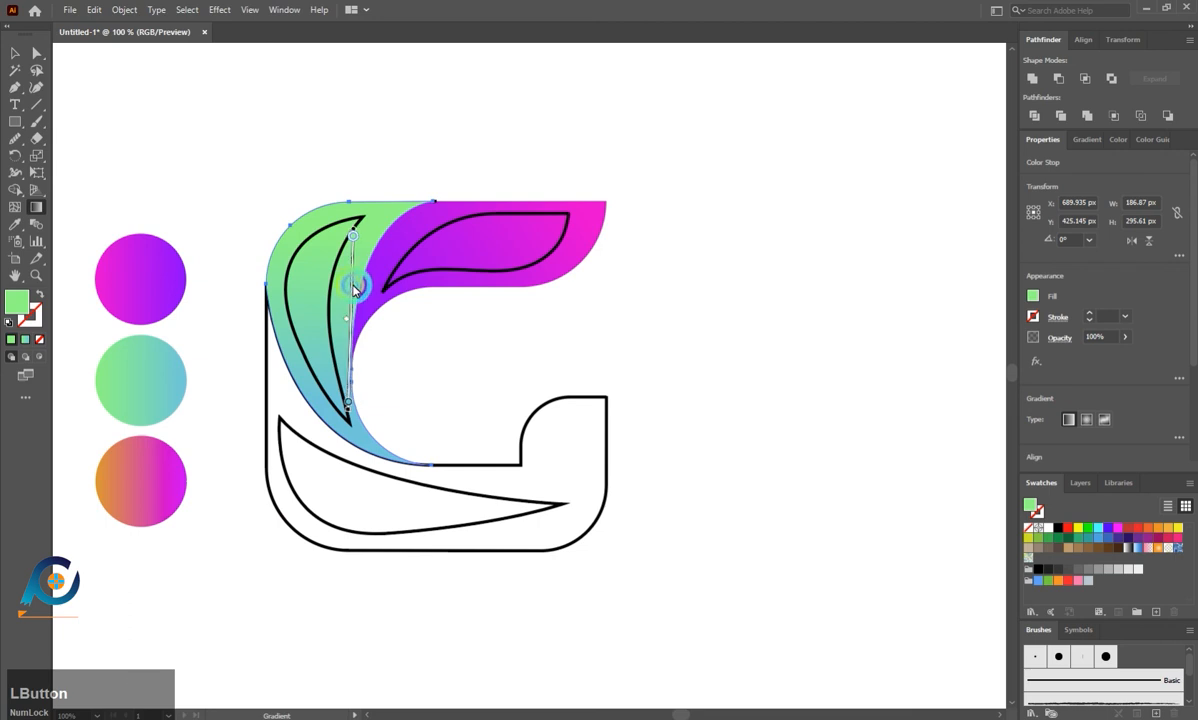
- Fill the G's bottom piece with the orange-to-magenta gradient sampled from the third colour circle
key(v)
click(262, 374)
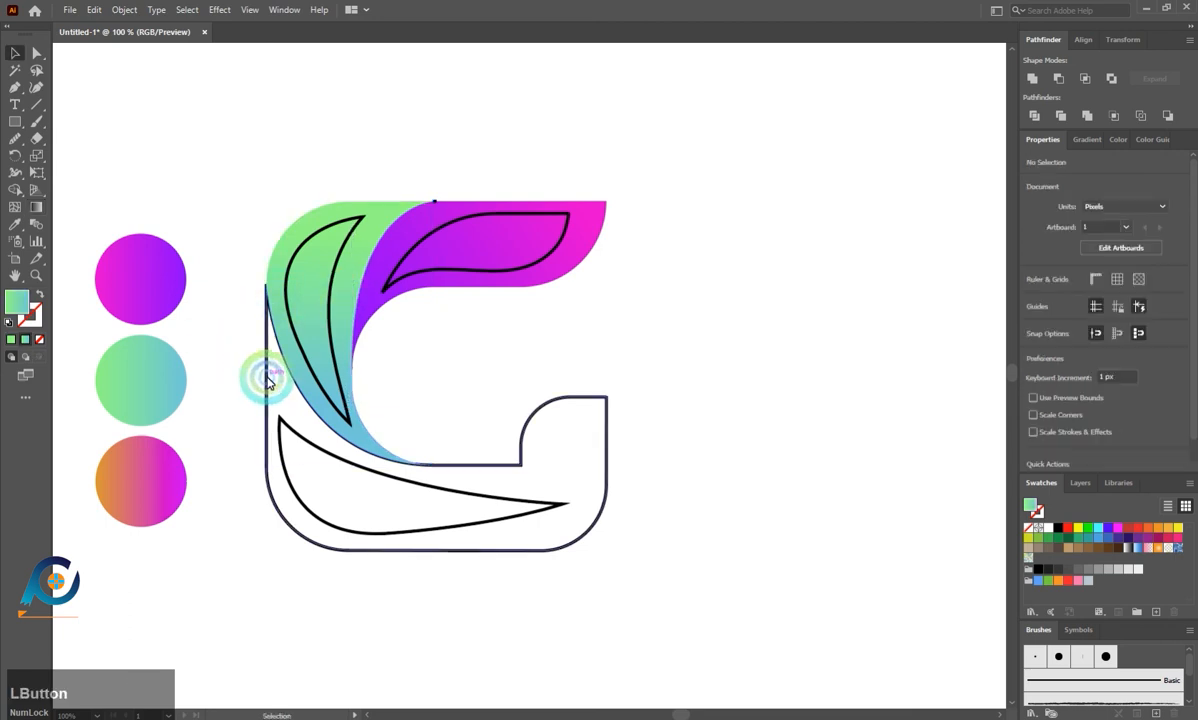
key(i)
click(173, 465)
click(162, 432)
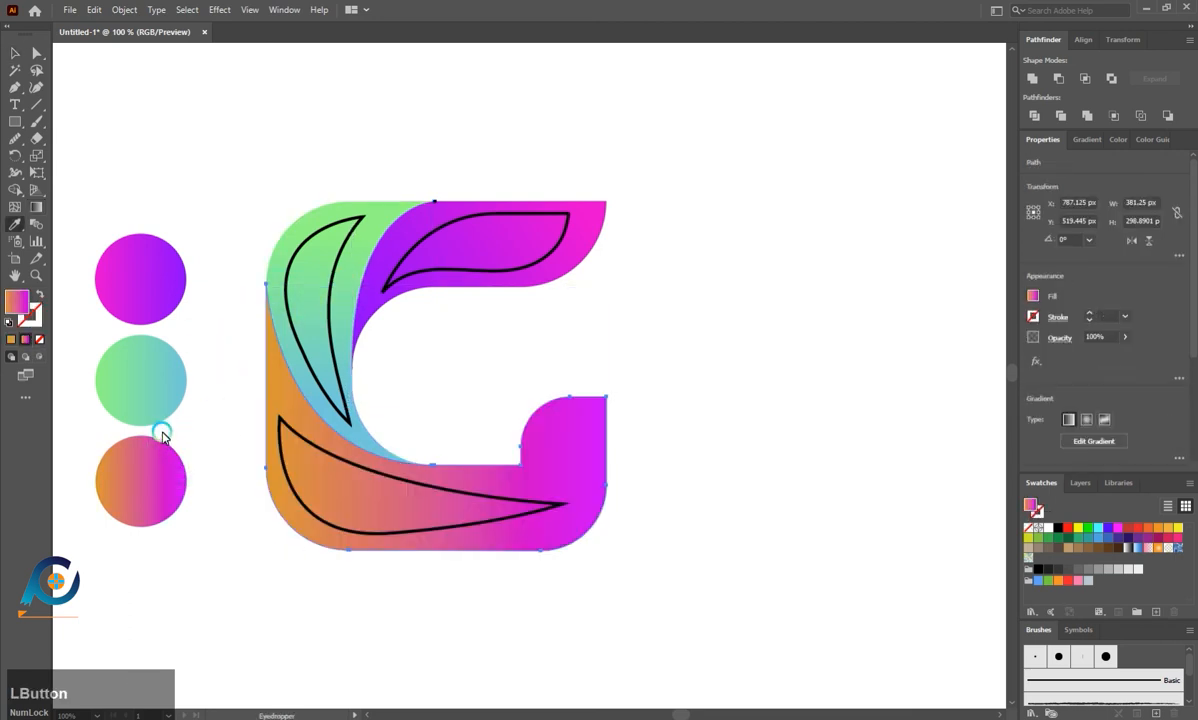
key(v)
click(214, 401)
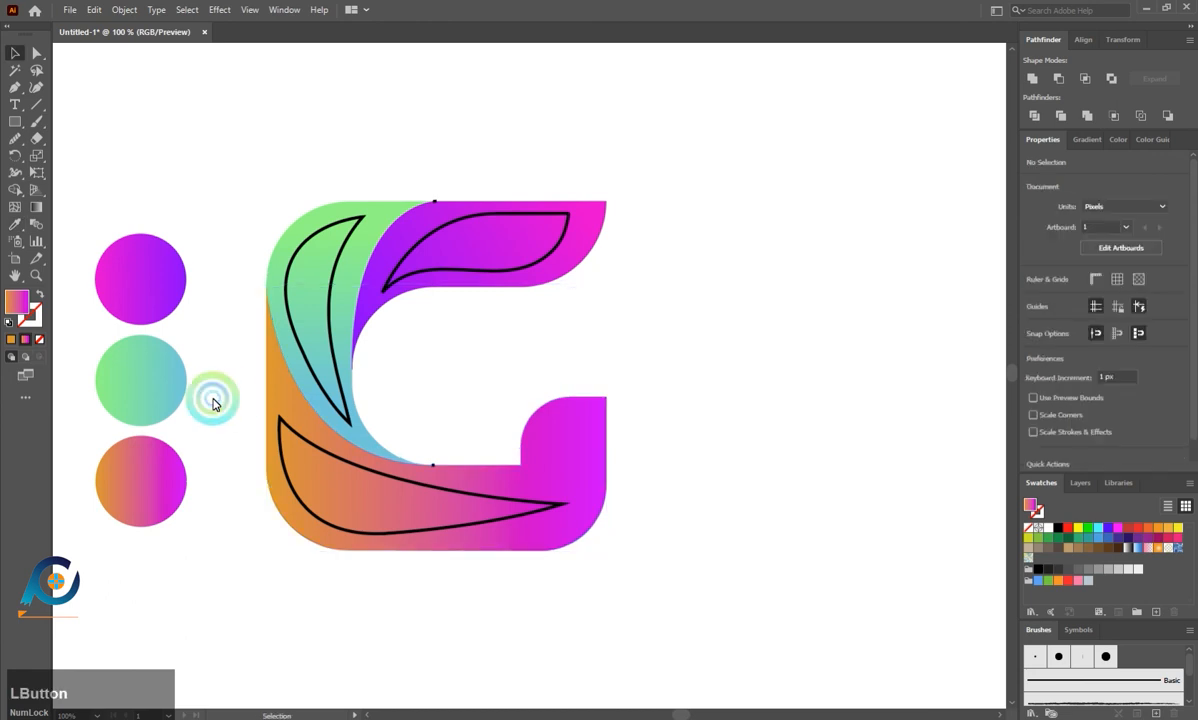
- Delete the leftover stray black points on the G's upper edge and inner lower edge
drag(431, 218, 428, 197)
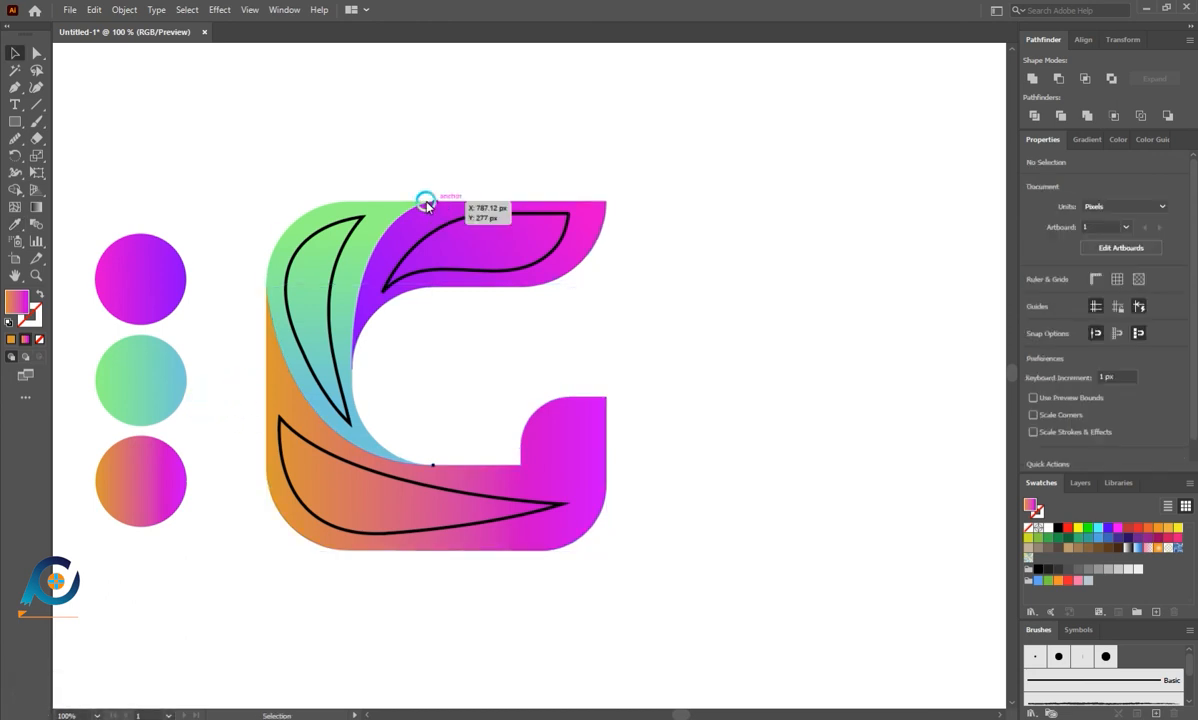
key(a)
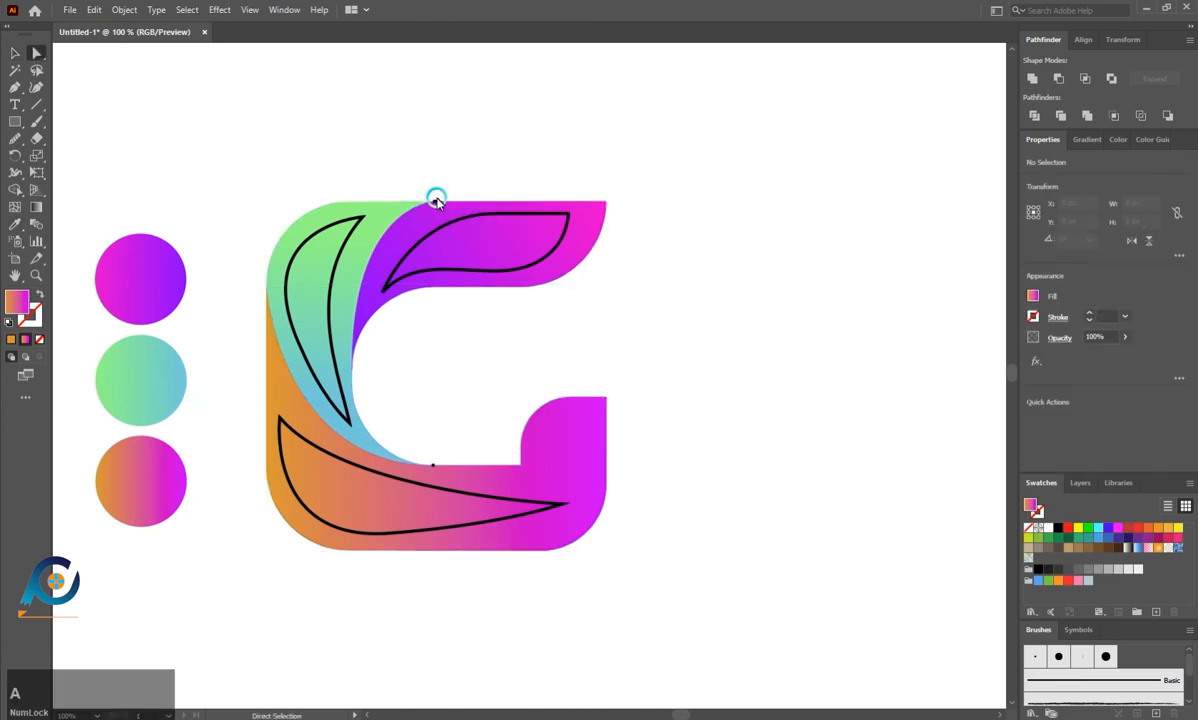
click(542, 204)
key(BackSpace)
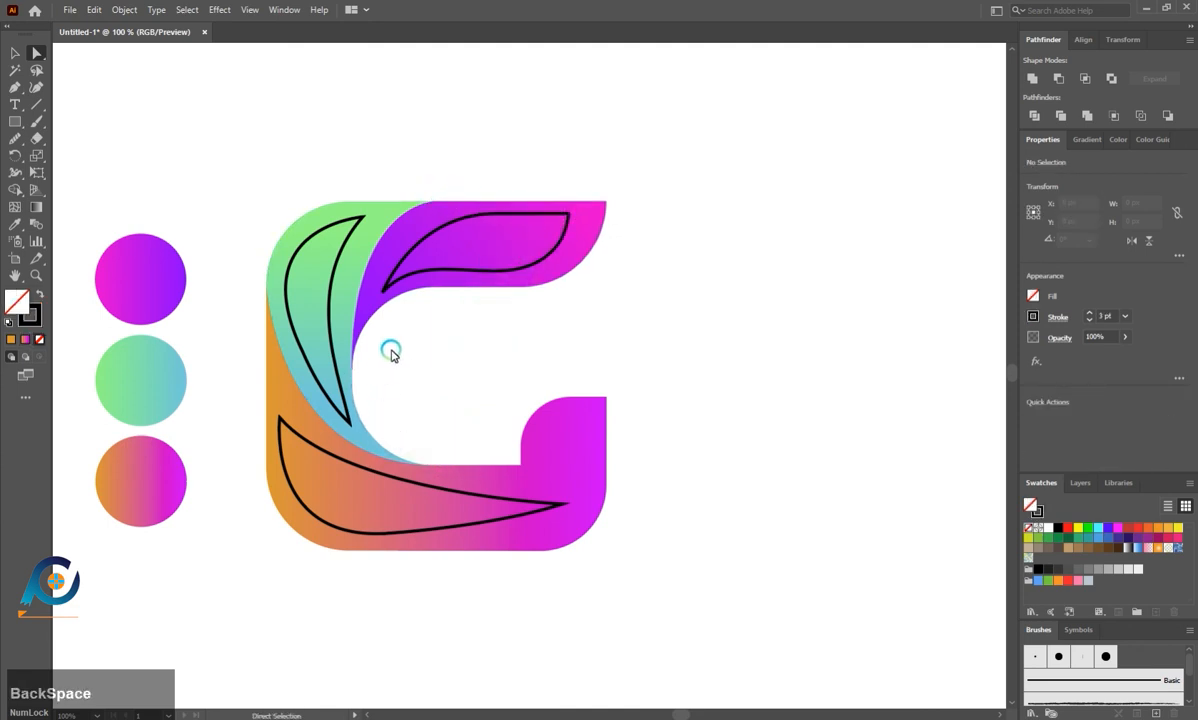
- Give the leaf shape inside the G's upper arm the orange-to-magenta linear gradient fill
click(16, 51)
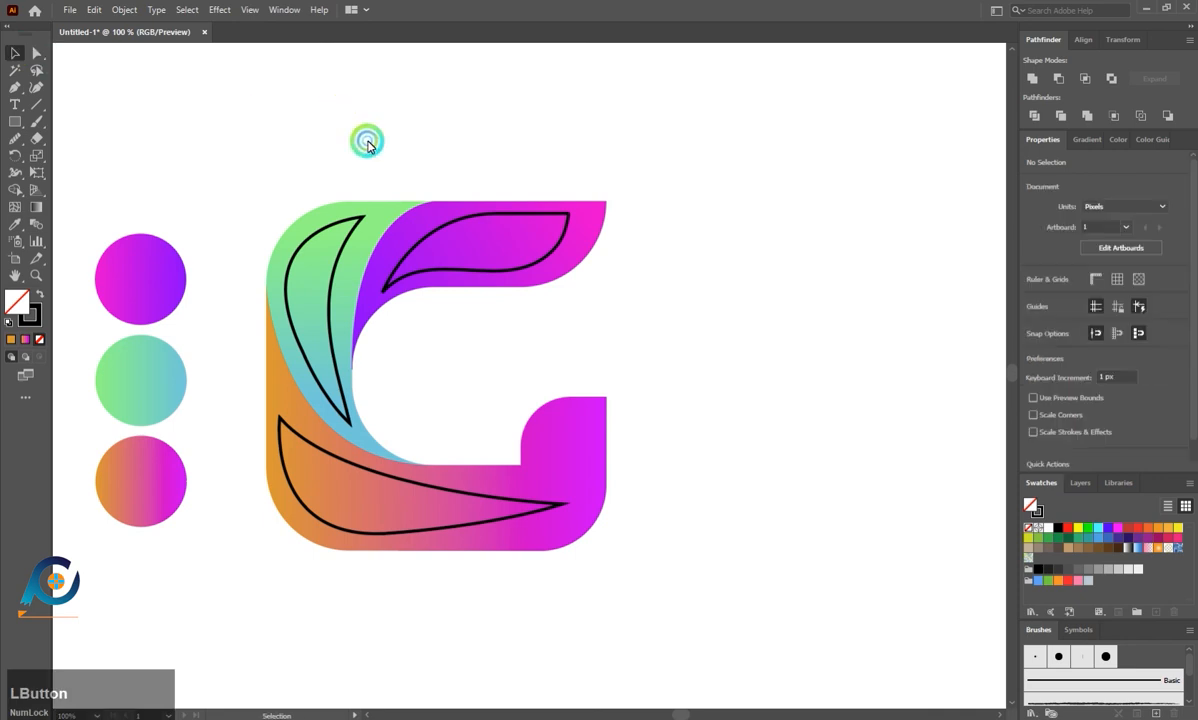
click(481, 218)
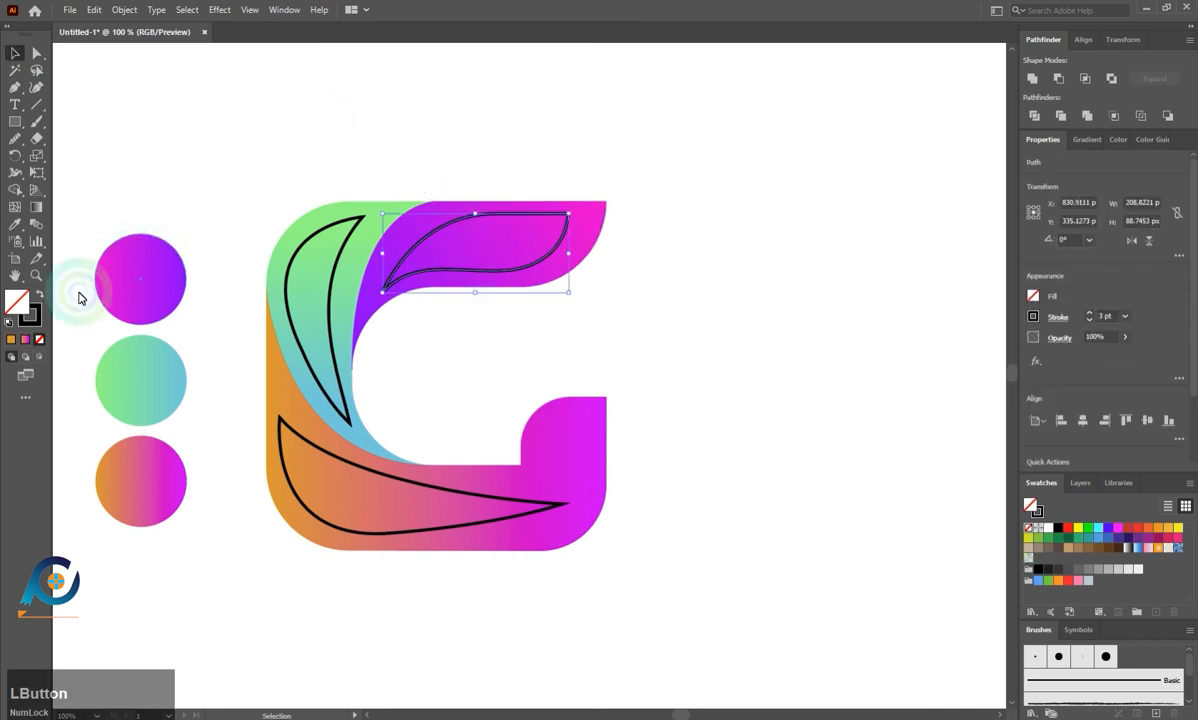
click(10, 341)
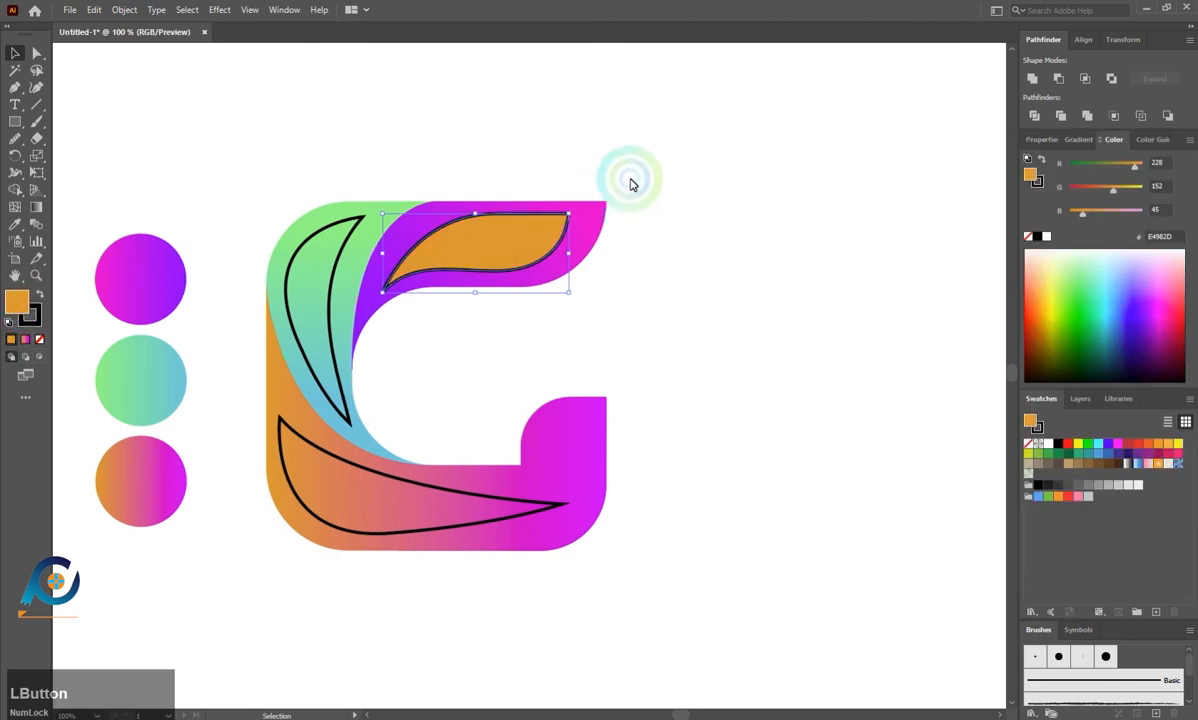
click(1047, 443)
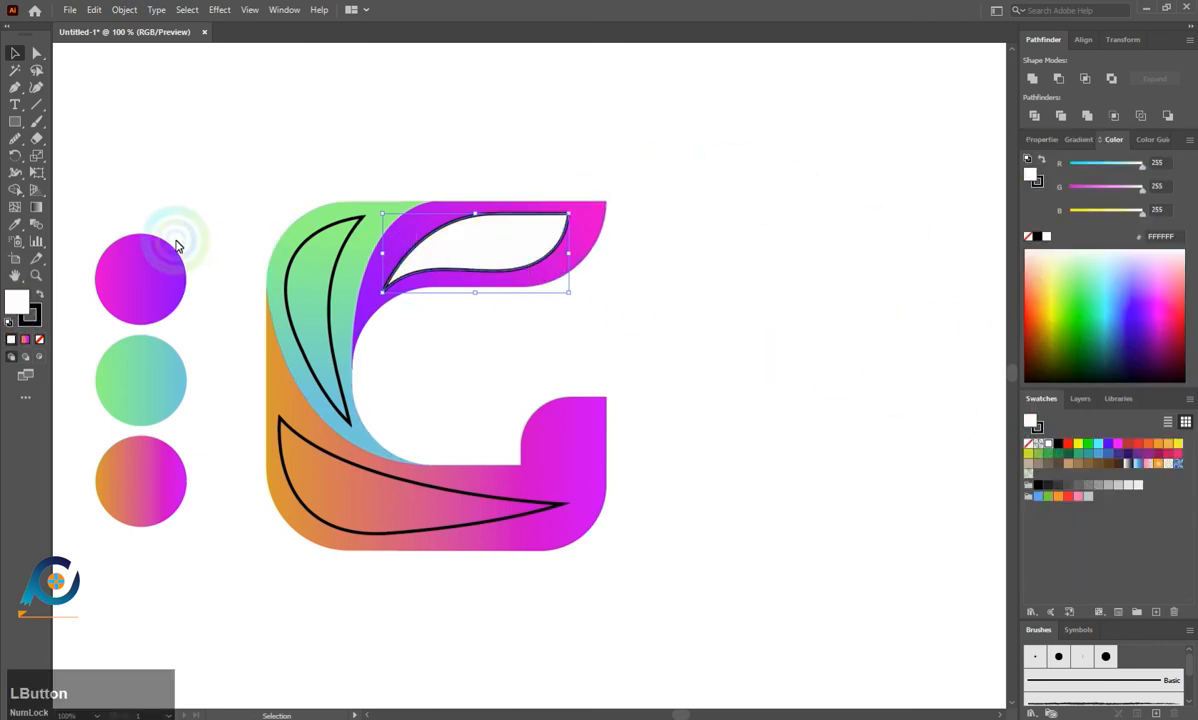
click(24, 341)
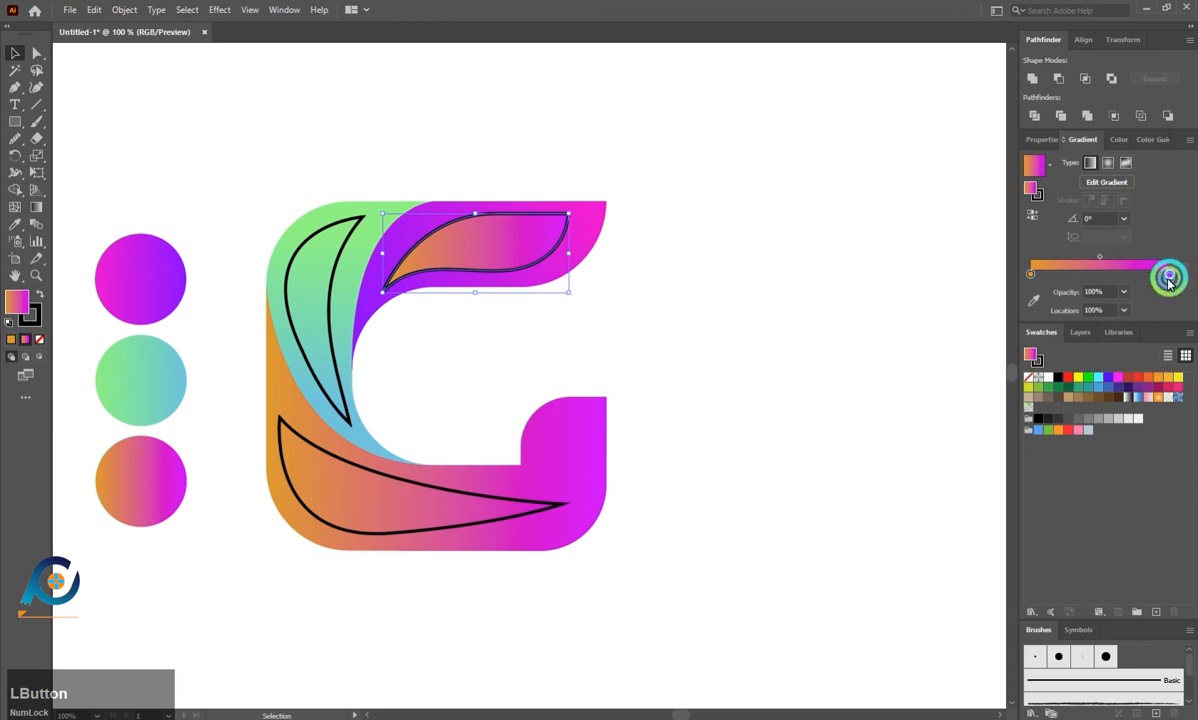
- Change both colour stops of the upper leaf's gradient to white
click(1063, 394)
click(1051, 381)
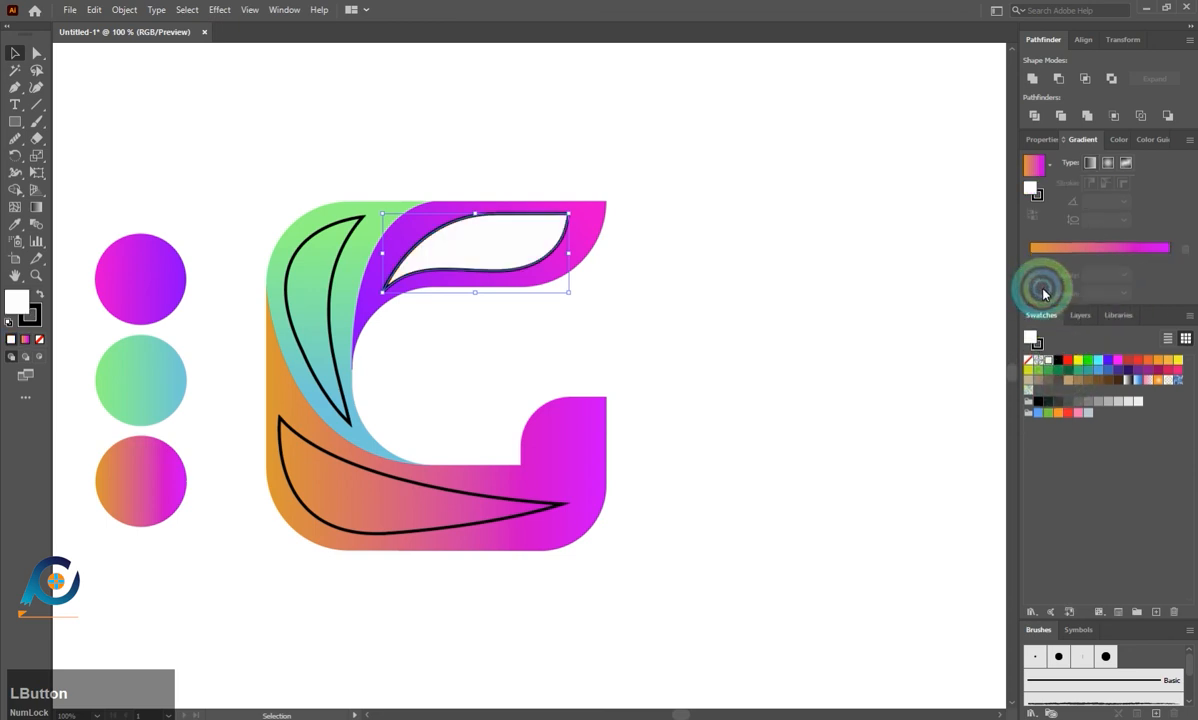
click(1128, 251)
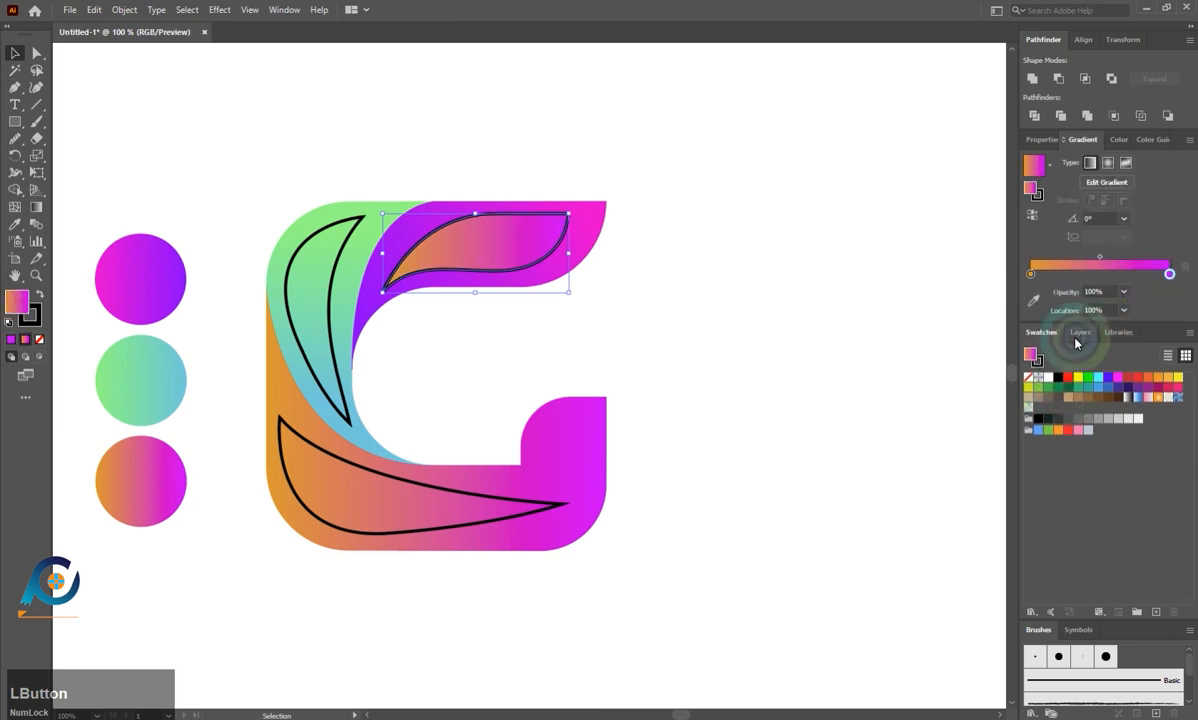
click(1033, 300)
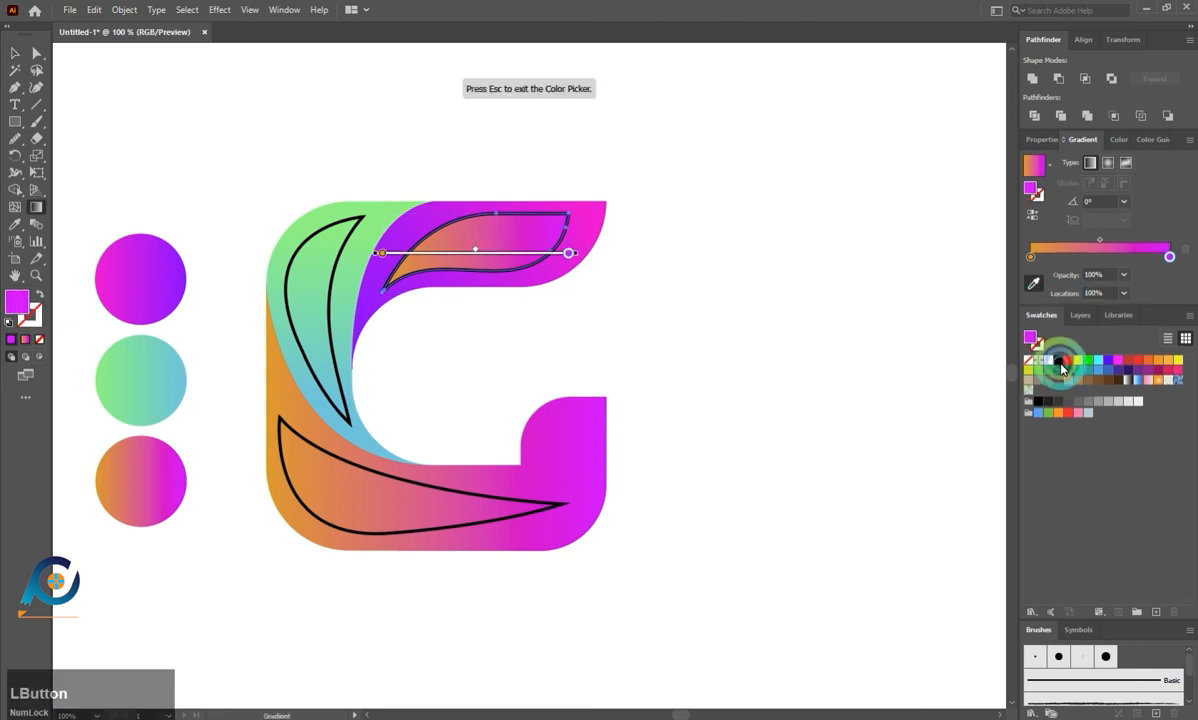
click(739, 335)
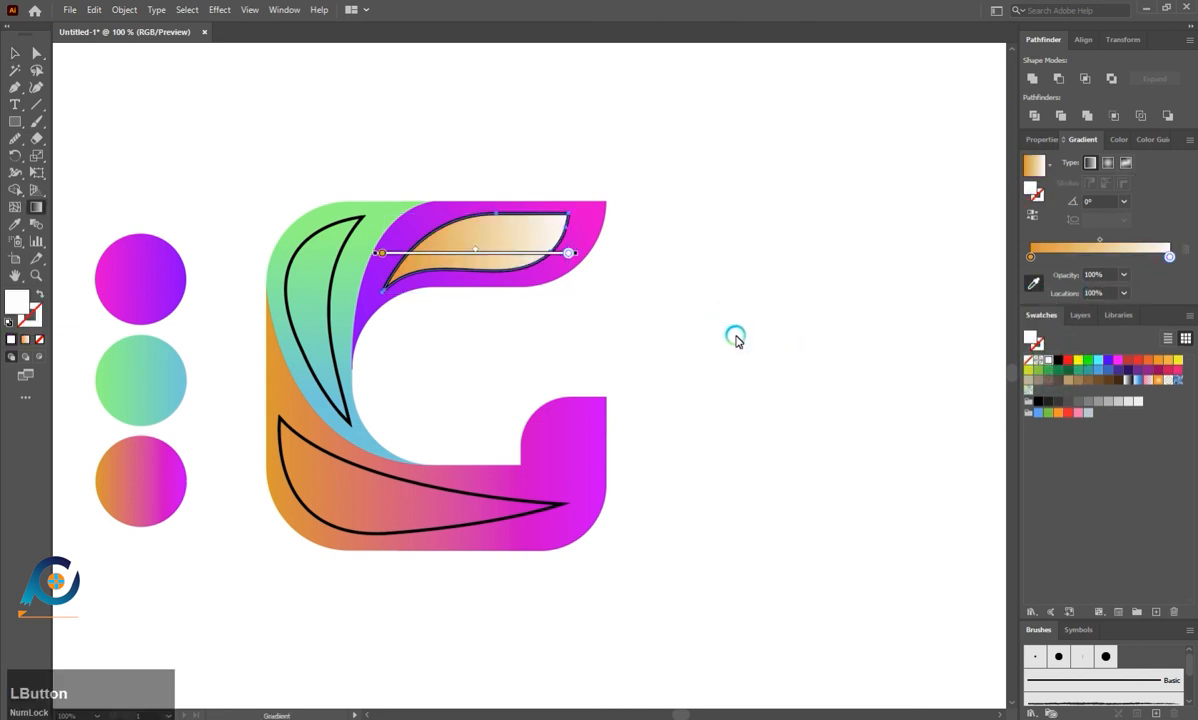
click(1031, 260)
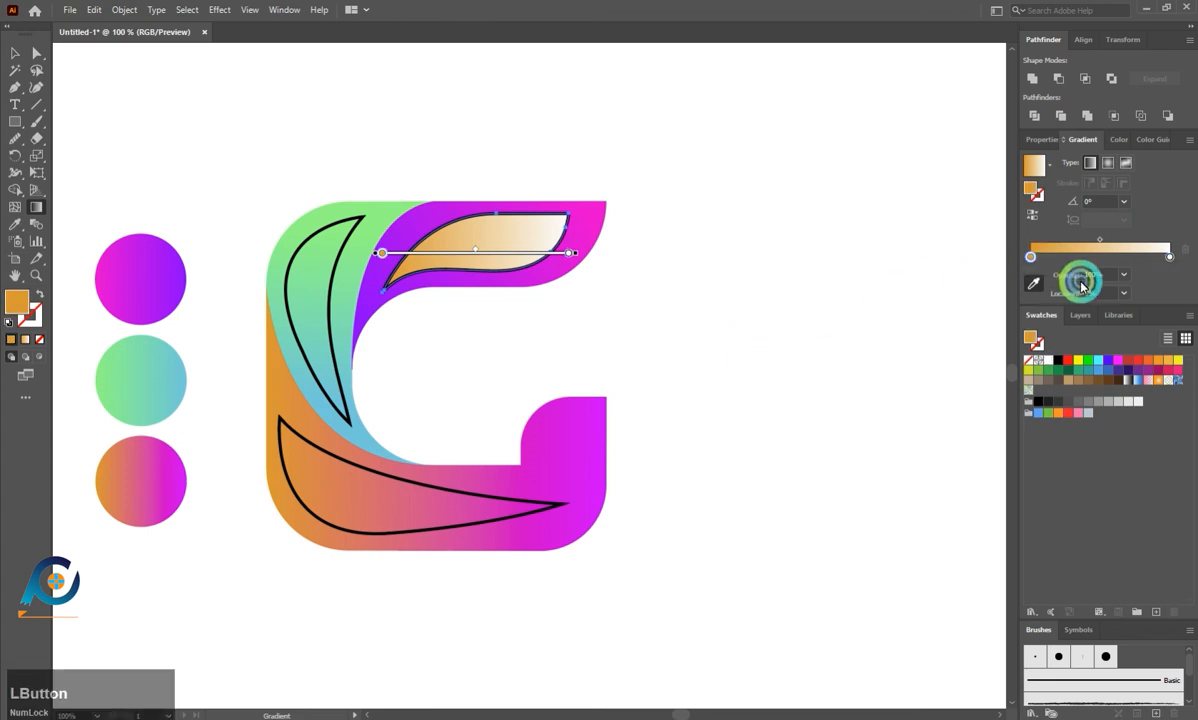
click(970, 360)
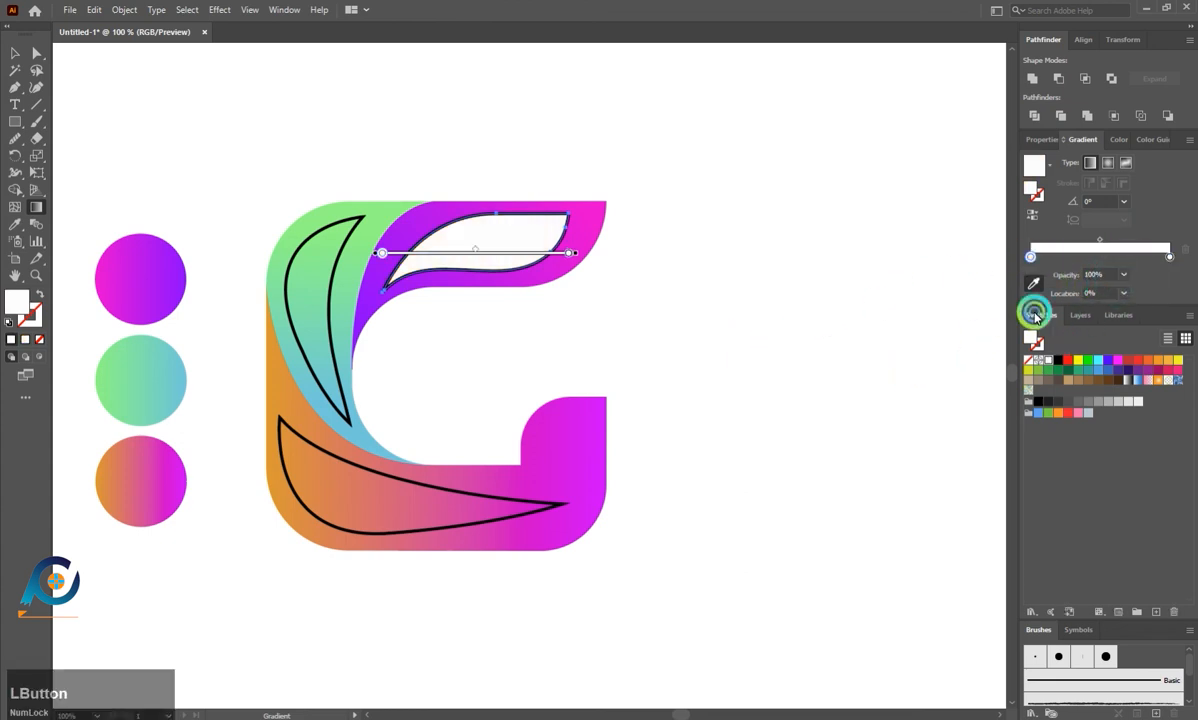
- Set the opacity of the upper leaf's gradient stops to 0% at the left end and 50% at the right end
click(1122, 274)
click(1141, 291)
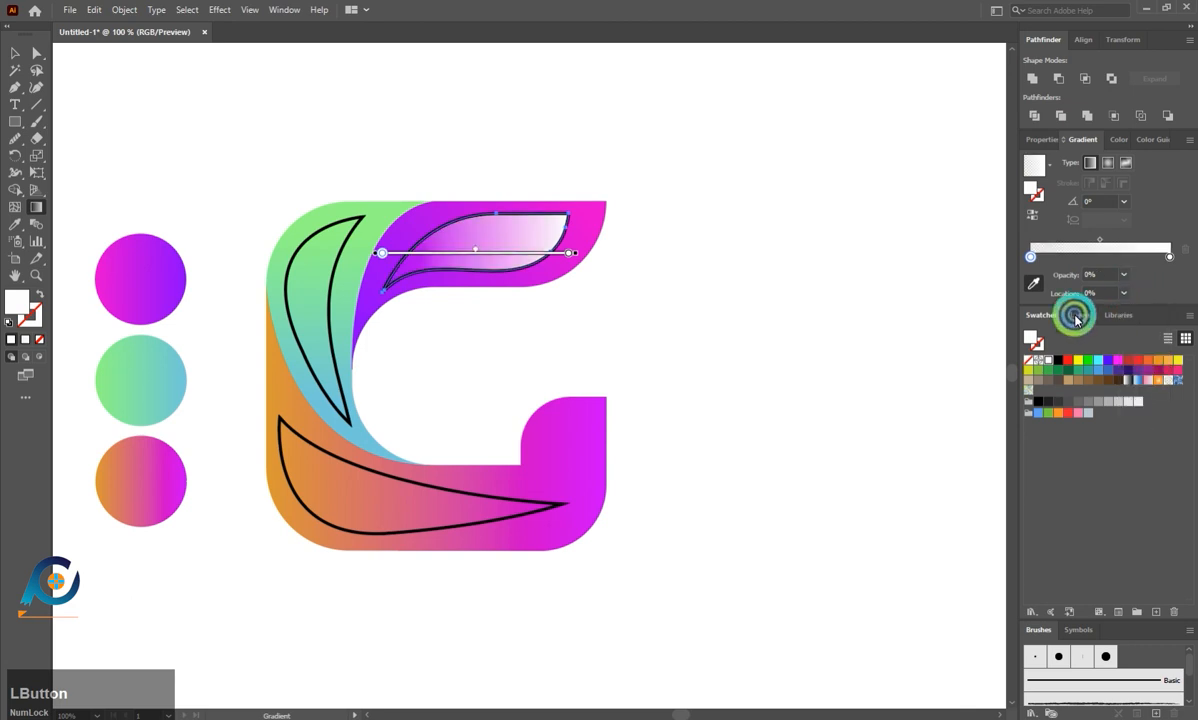
click(572, 258)
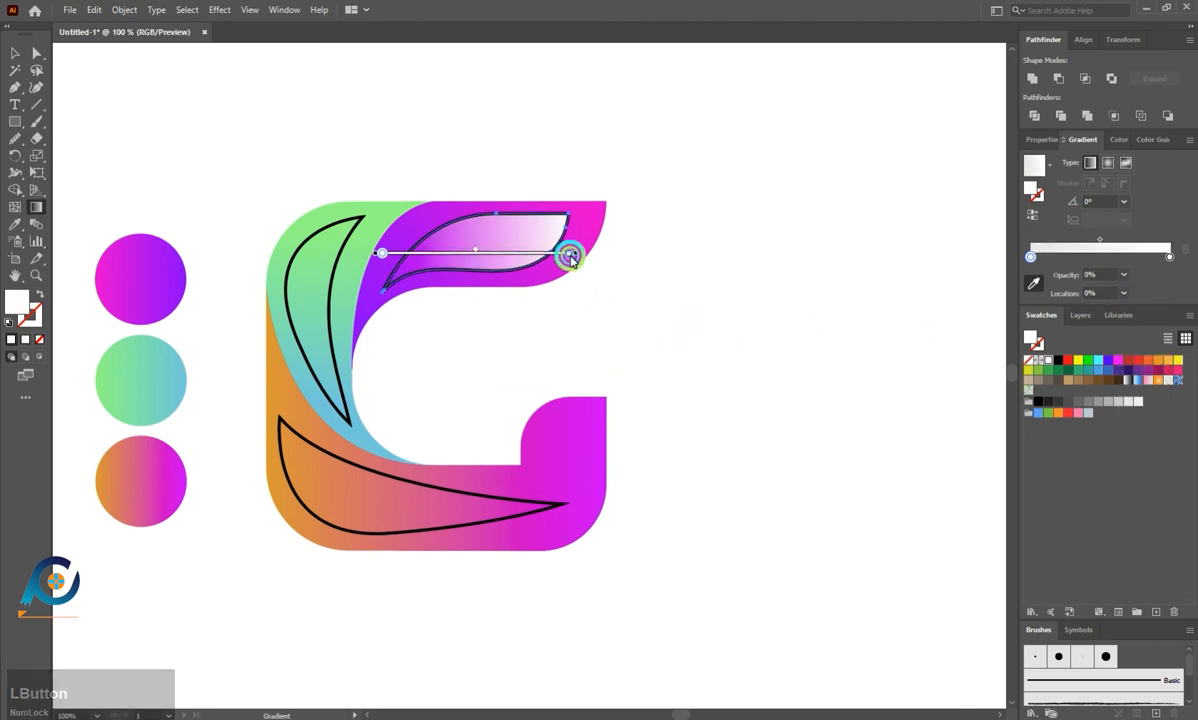
click(1124, 277)
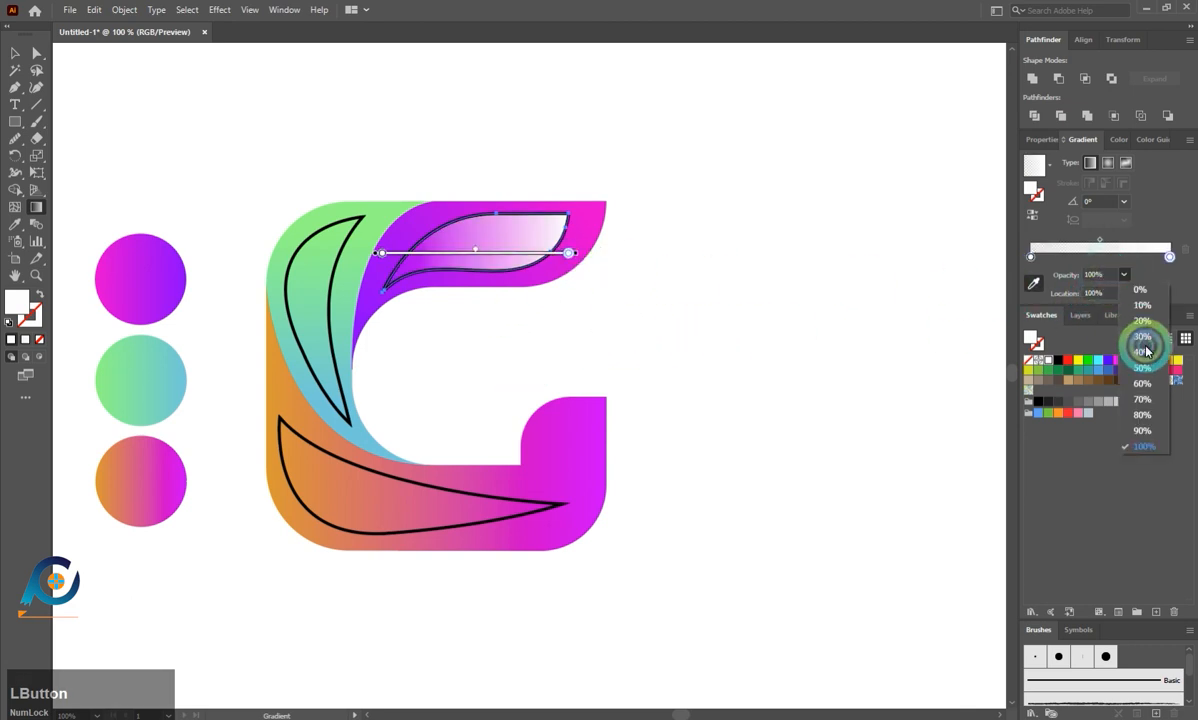
click(1141, 356)
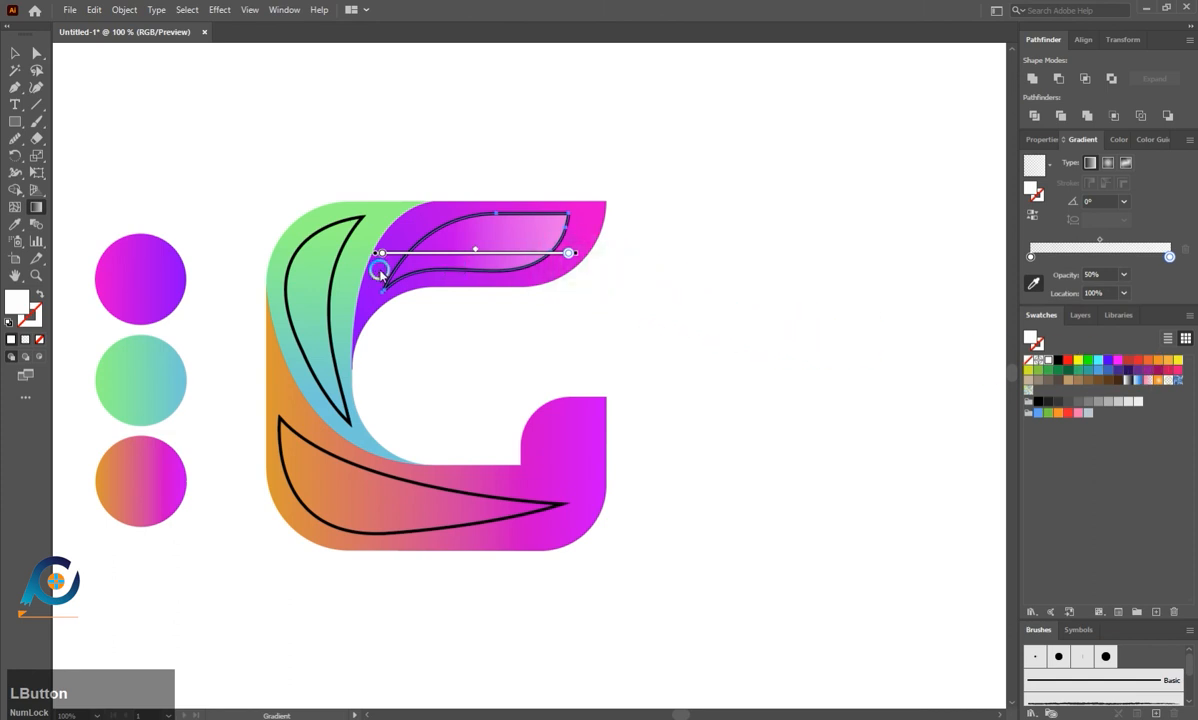
- Remove the black outline from the leaf shape inside the G's upper arm
click(22, 101)
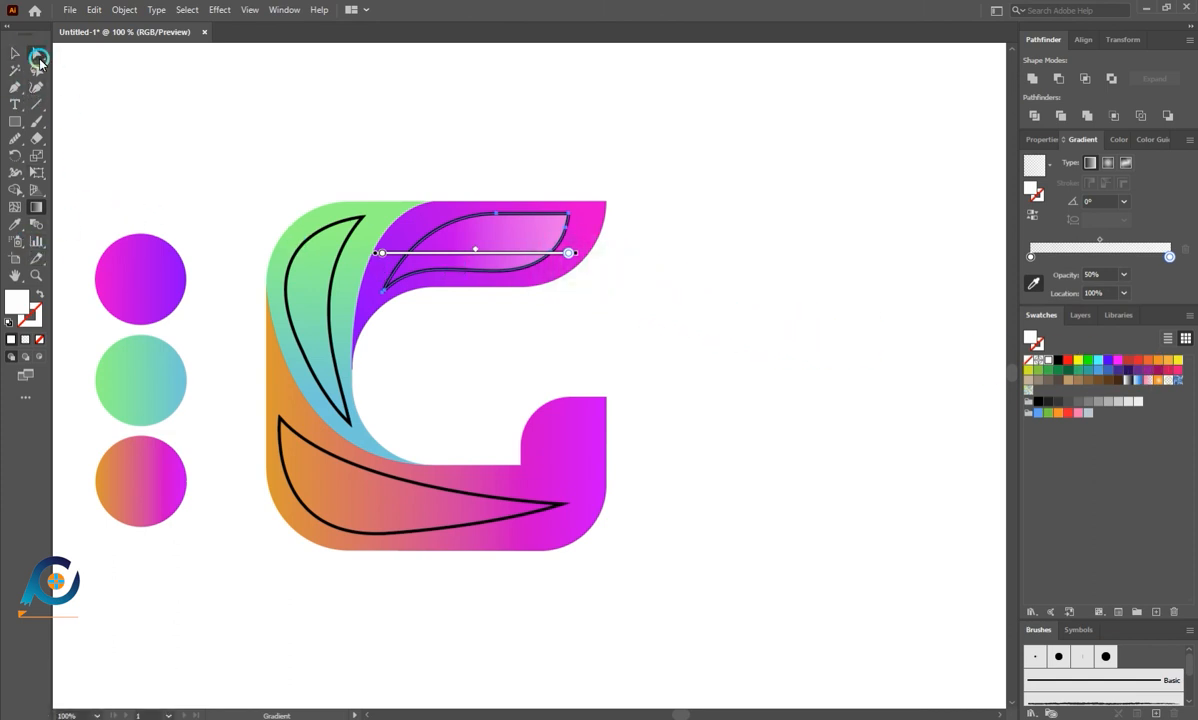
click(16, 52)
click(524, 211)
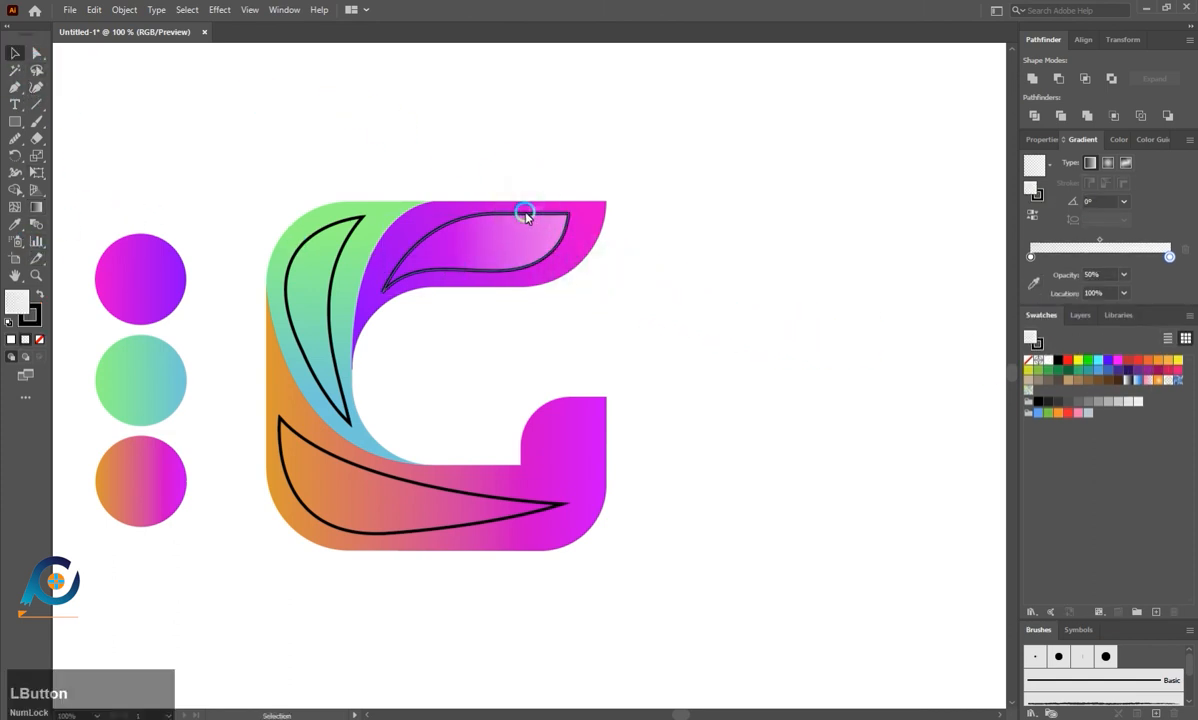
click(466, 214)
click(489, 152)
click(476, 211)
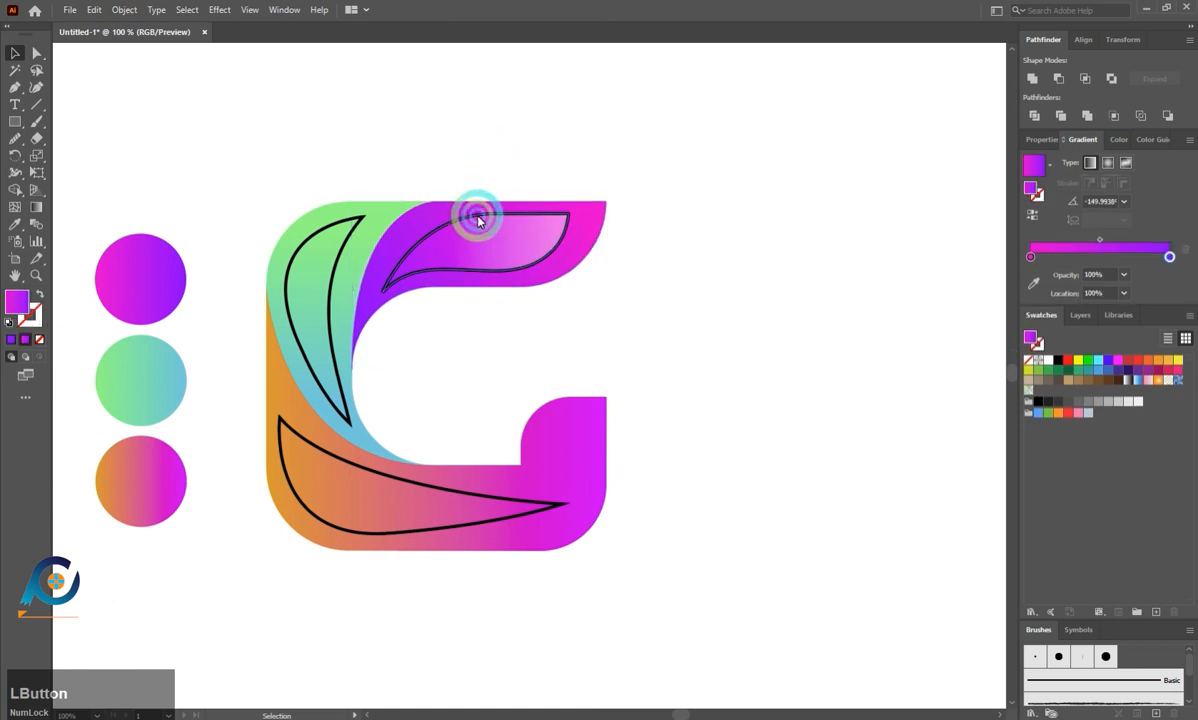
click(33, 317)
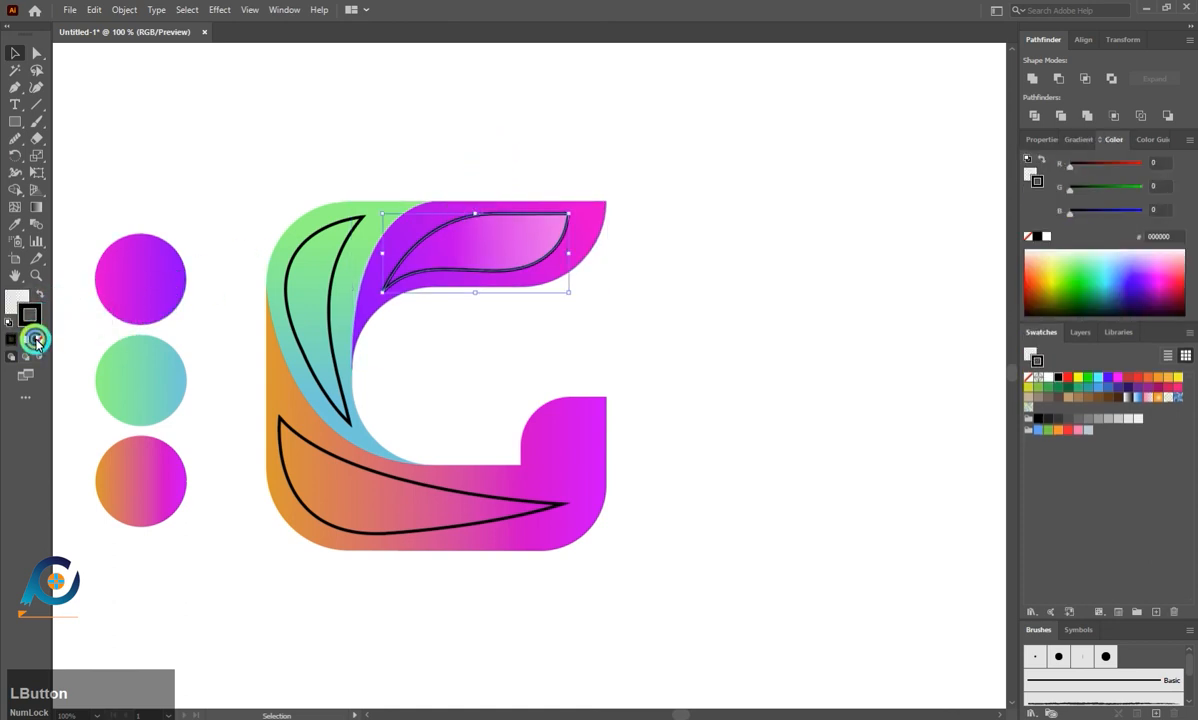
click(39, 339)
click(10, 300)
click(337, 131)
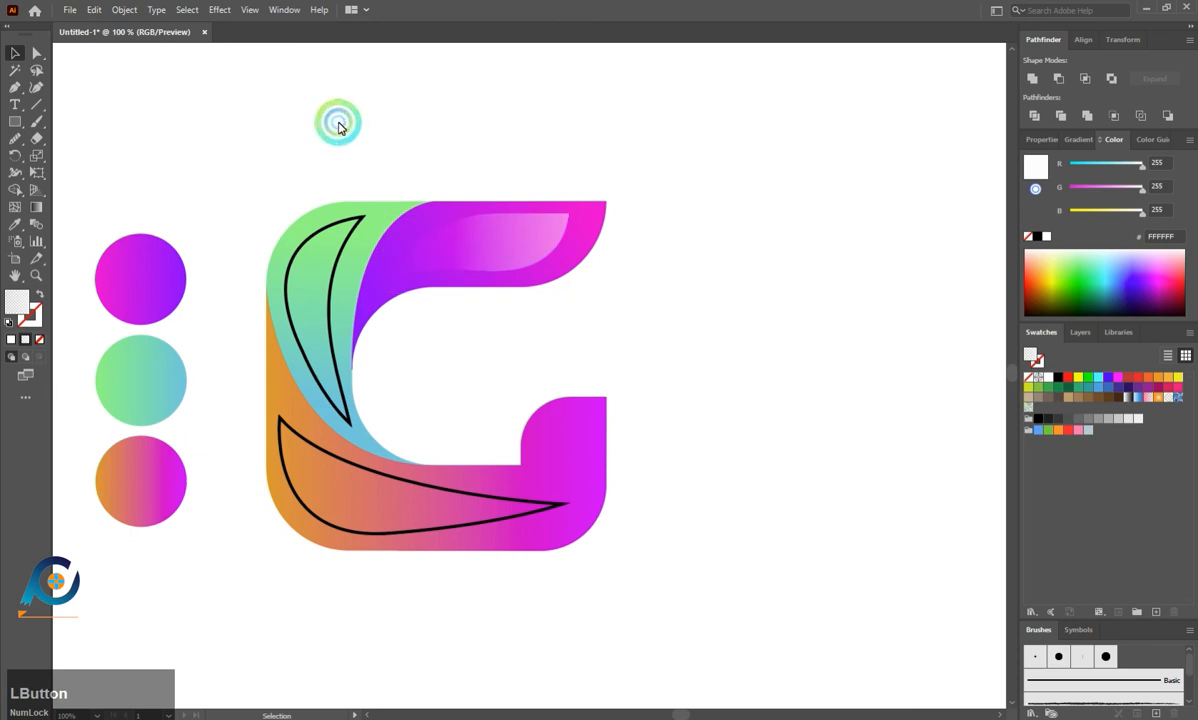
- Tilt the upper leaf's white gradient so it runs slightly upward from the transparent lower left to the opaque upper right
click(499, 173)
click(475, 222)
click(36, 207)
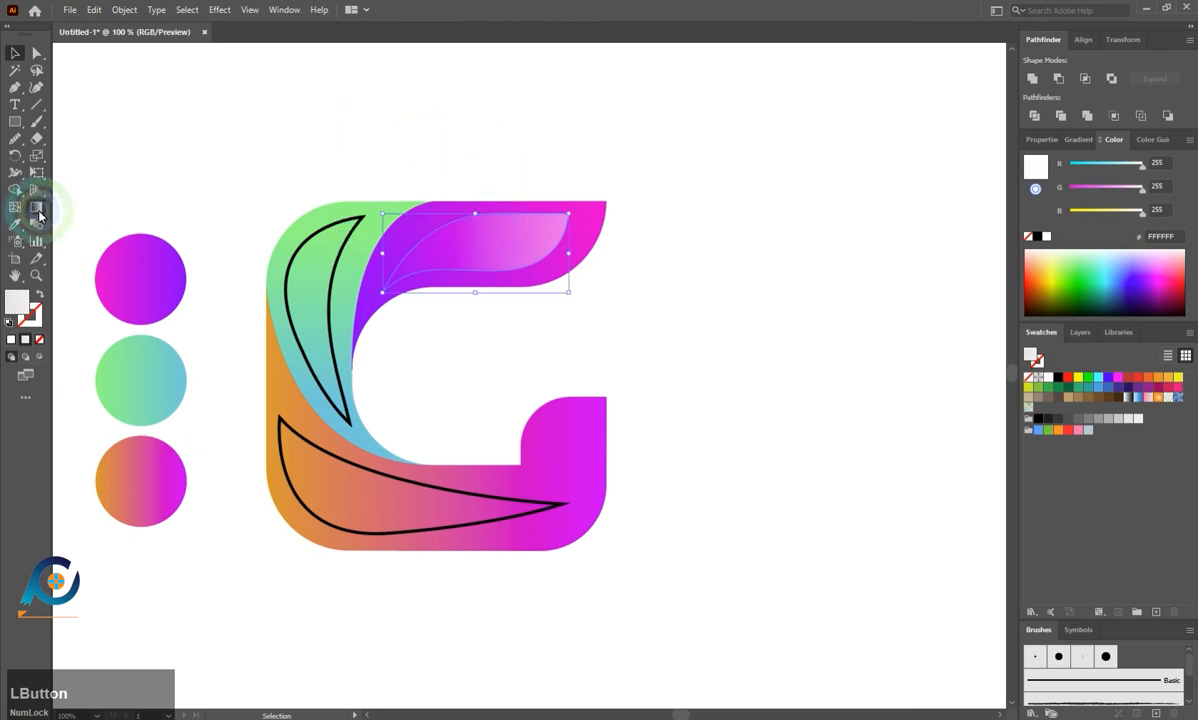
click(463, 228)
click(600, 261)
drag(583, 260, 588, 216)
click(523, 241)
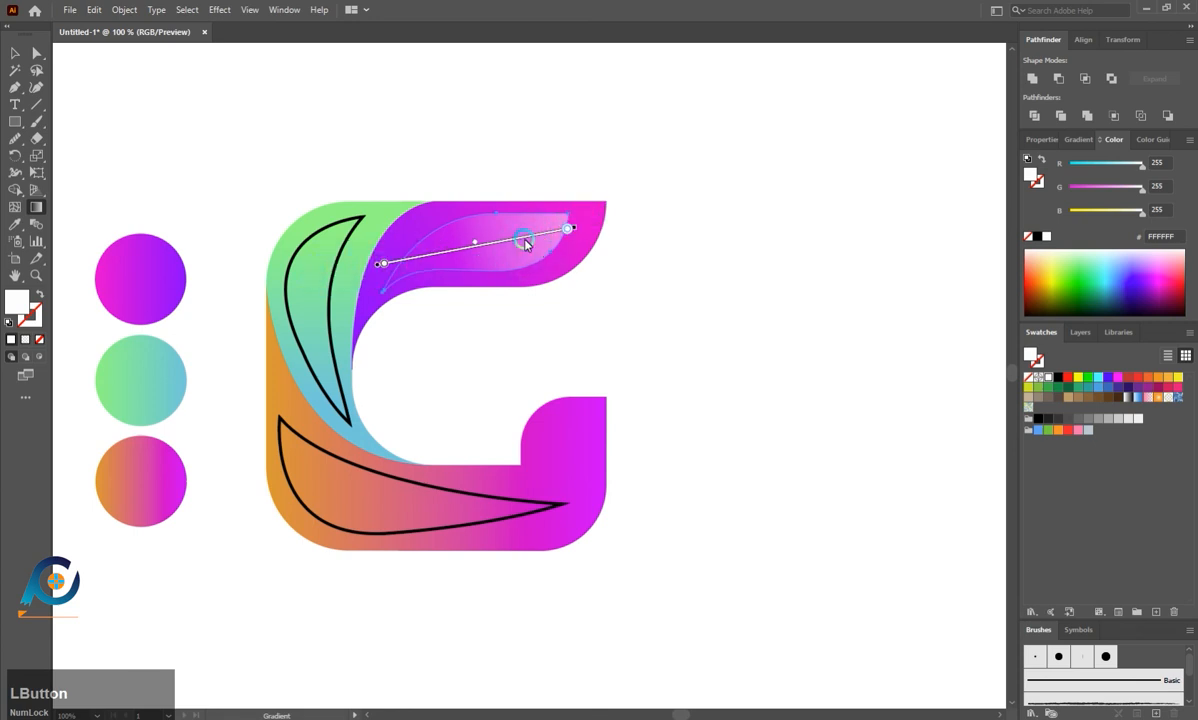
click(47, 59)
click(293, 126)
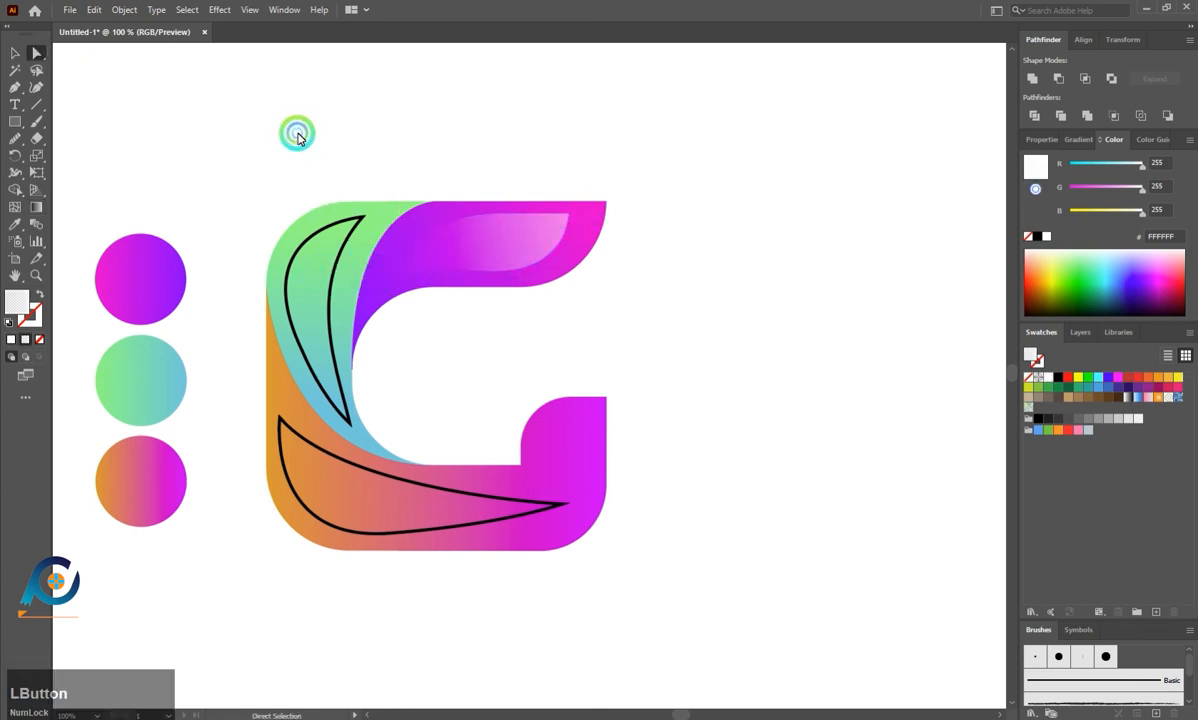
- Copy the translucent white gradient from the upper-arm leaf onto the outlined leaf in the green section
click(72, 133)
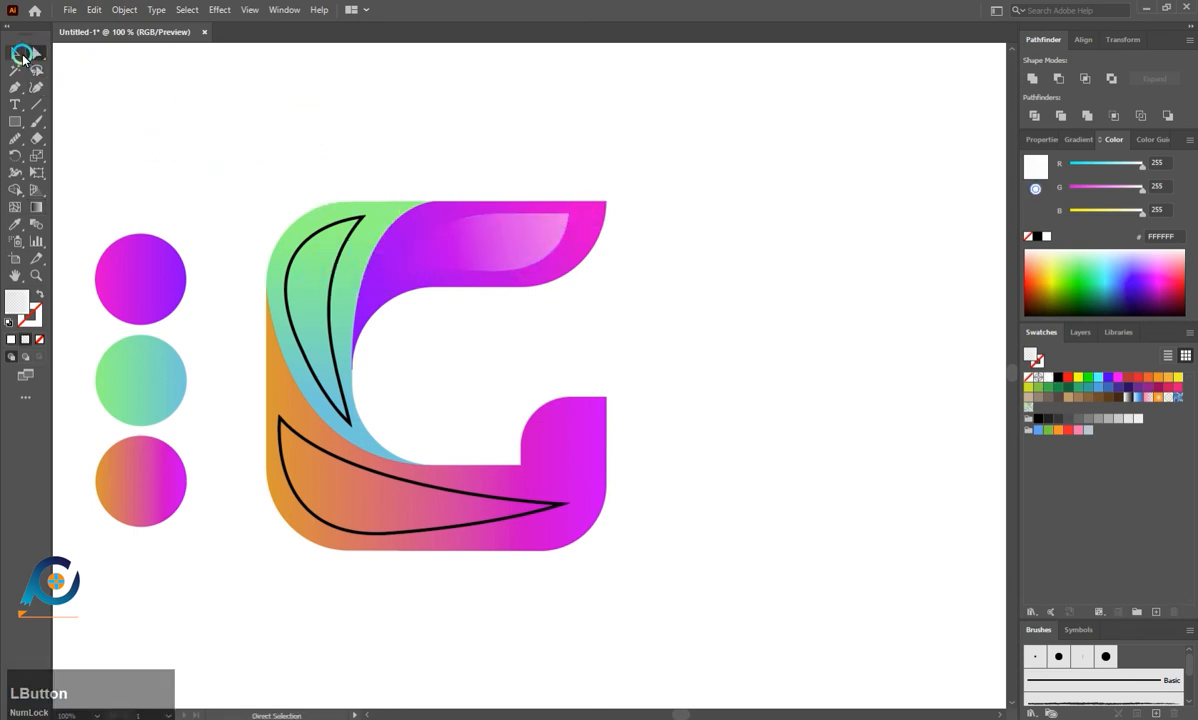
click(21, 55)
click(249, 176)
click(332, 231)
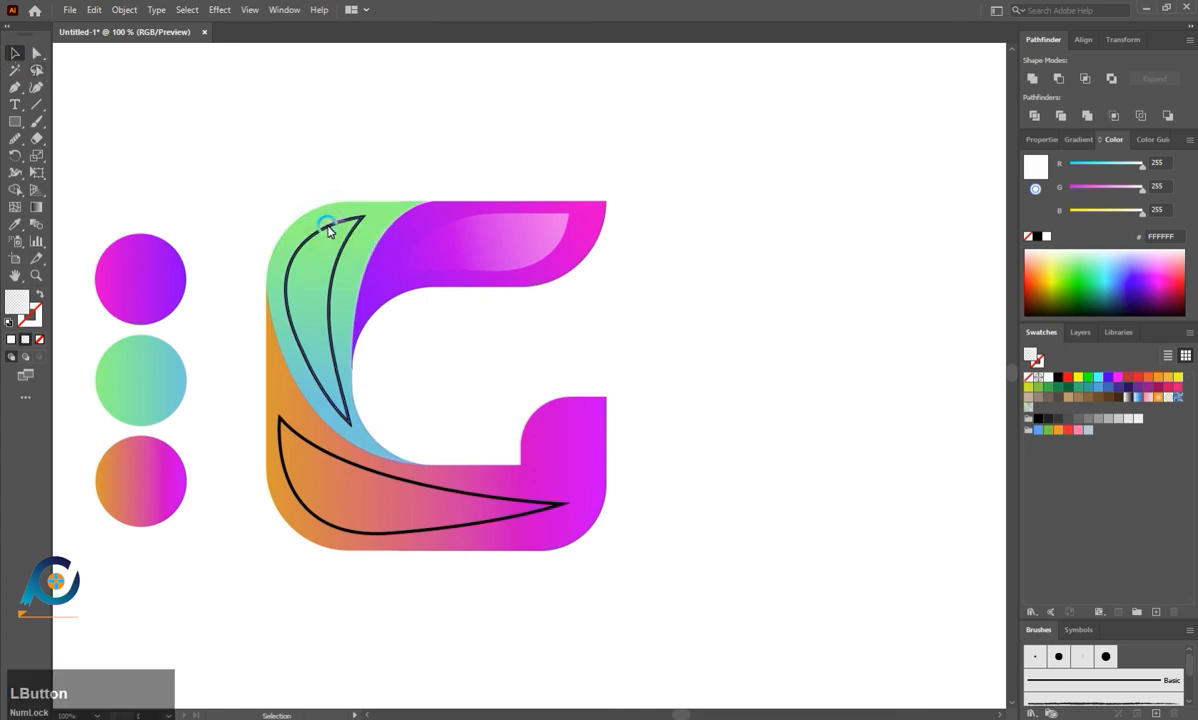
key(i)
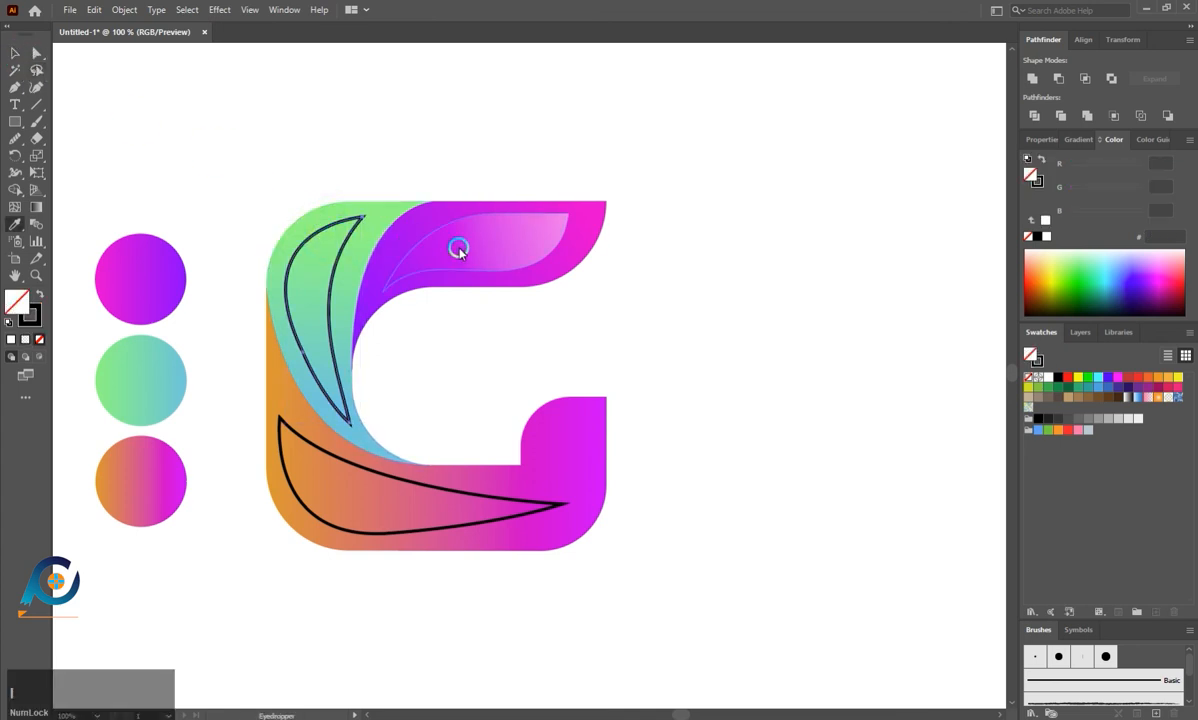
click(519, 259)
key(a)
click(300, 195)
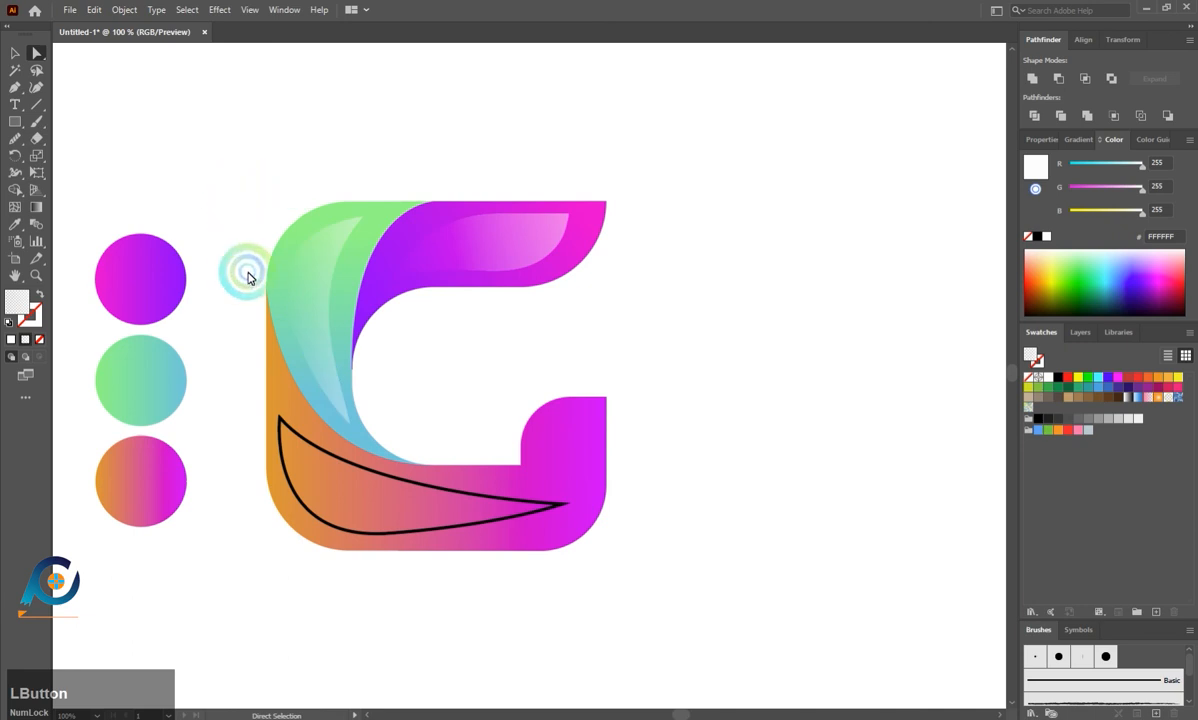
- Rotate the green section's leaf gradient to run nearly vertically, with its opaque end at the top and transparent end below
click(37, 212)
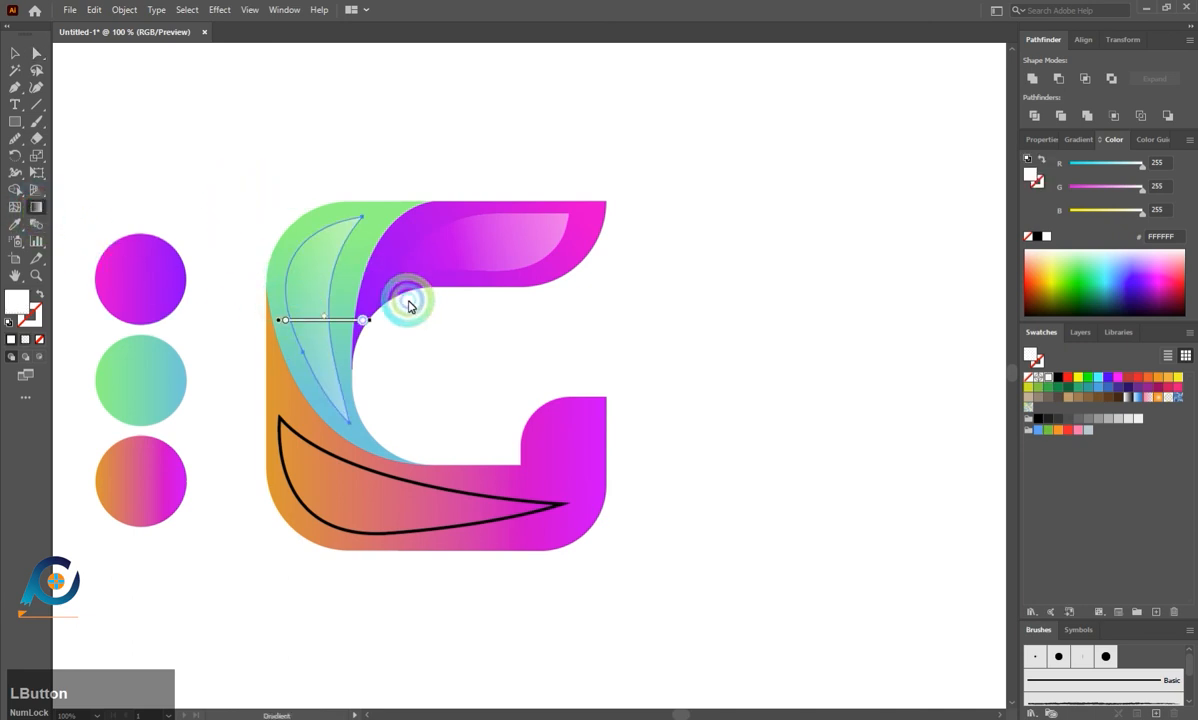
mouse_move(380, 326)
mouse_down()
mouse_move(377, 273)
mouse_move(303, 195)
mouse_up()
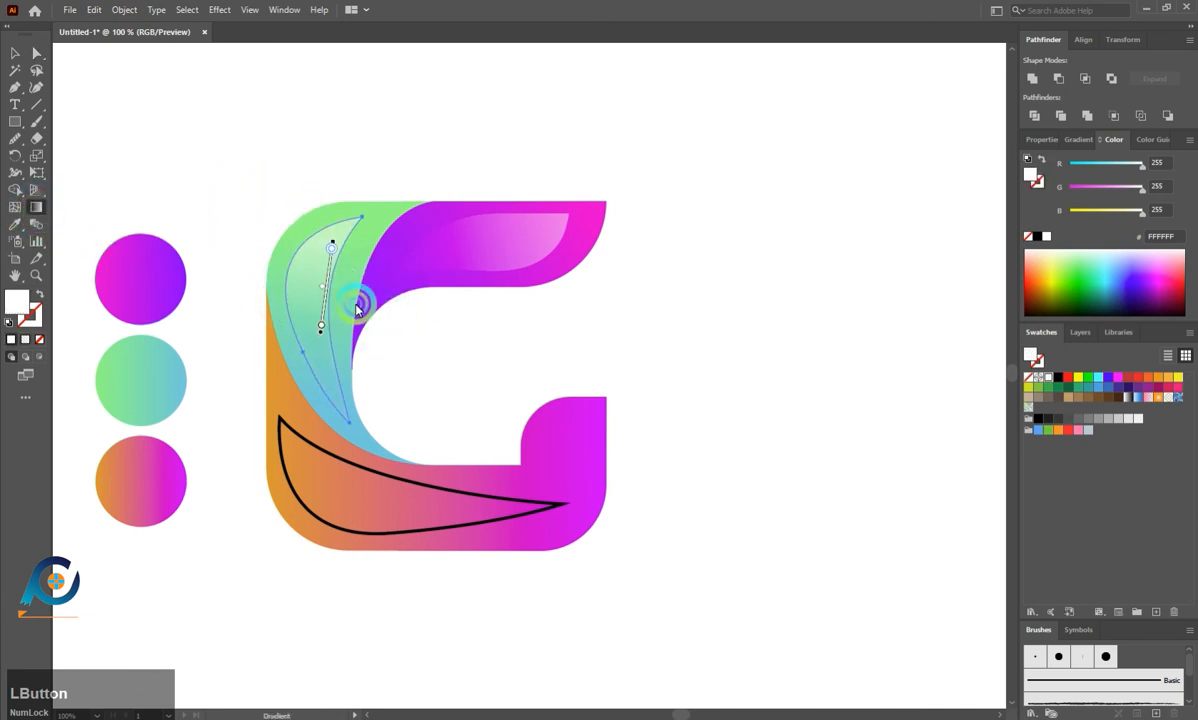
mouse_move(334, 244)
mouse_down()
mouse_move(340, 165)
mouse_move(340, 258)
mouse_up()
key(a)
click(190, 147)
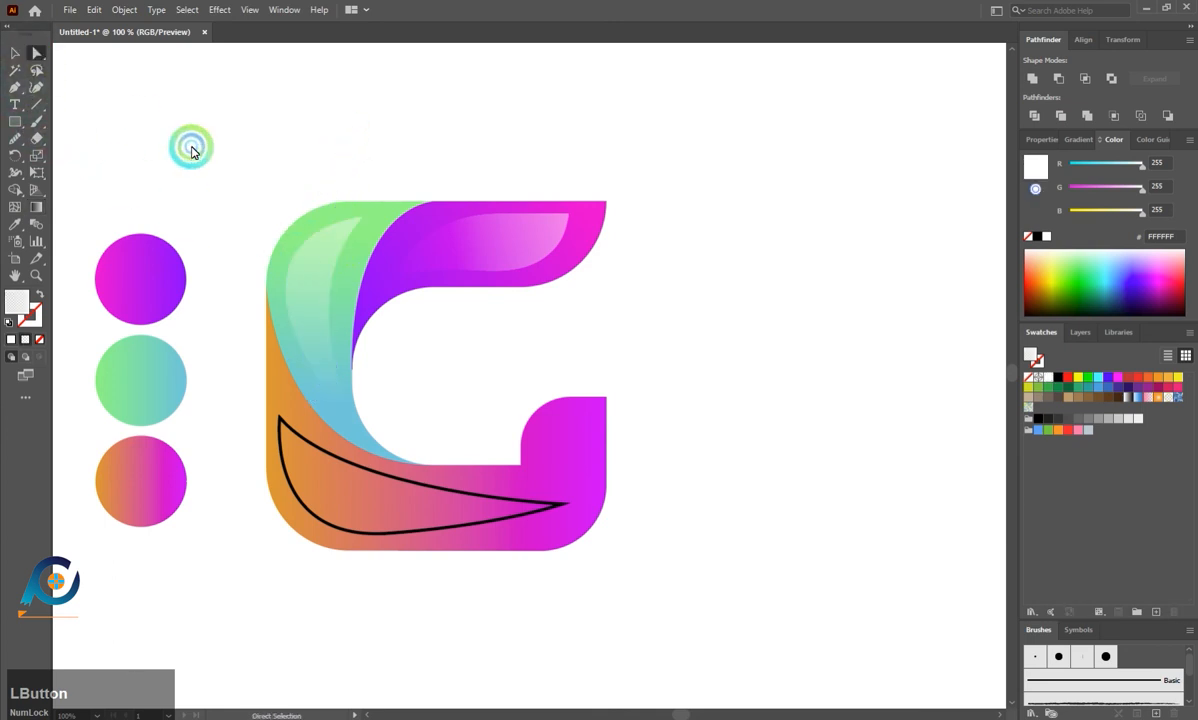
- Copy the translucent white gradient from the green section's leaf onto the outlined leaf in the G's lower arm
click(372, 472)
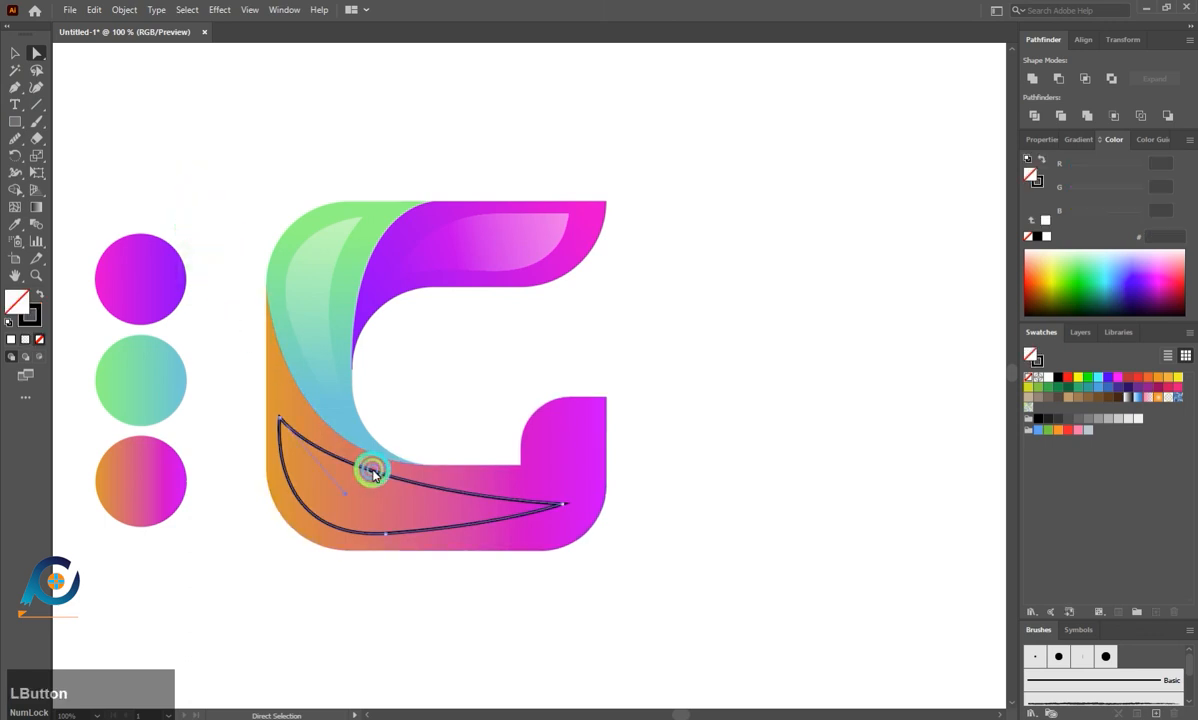
key(i)
click(316, 329)
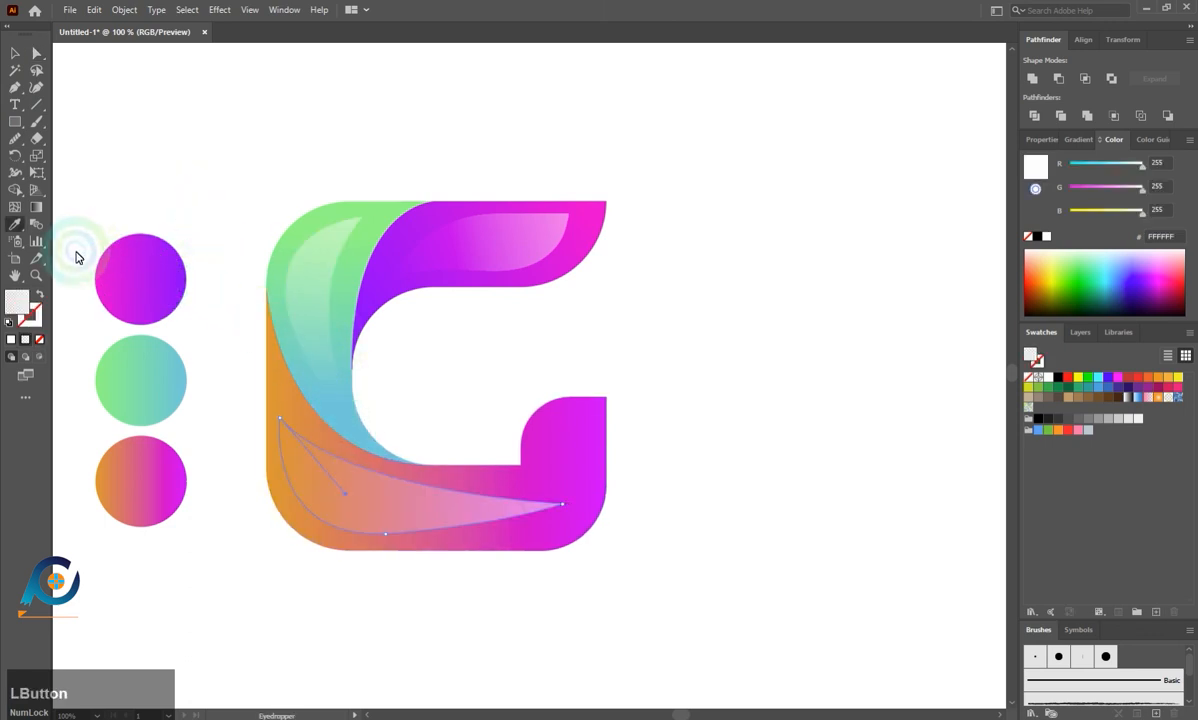
- Reverse the lower leaf's gradient so it slopes slightly down from an opaque left end to a transparent right tip
click(34, 204)
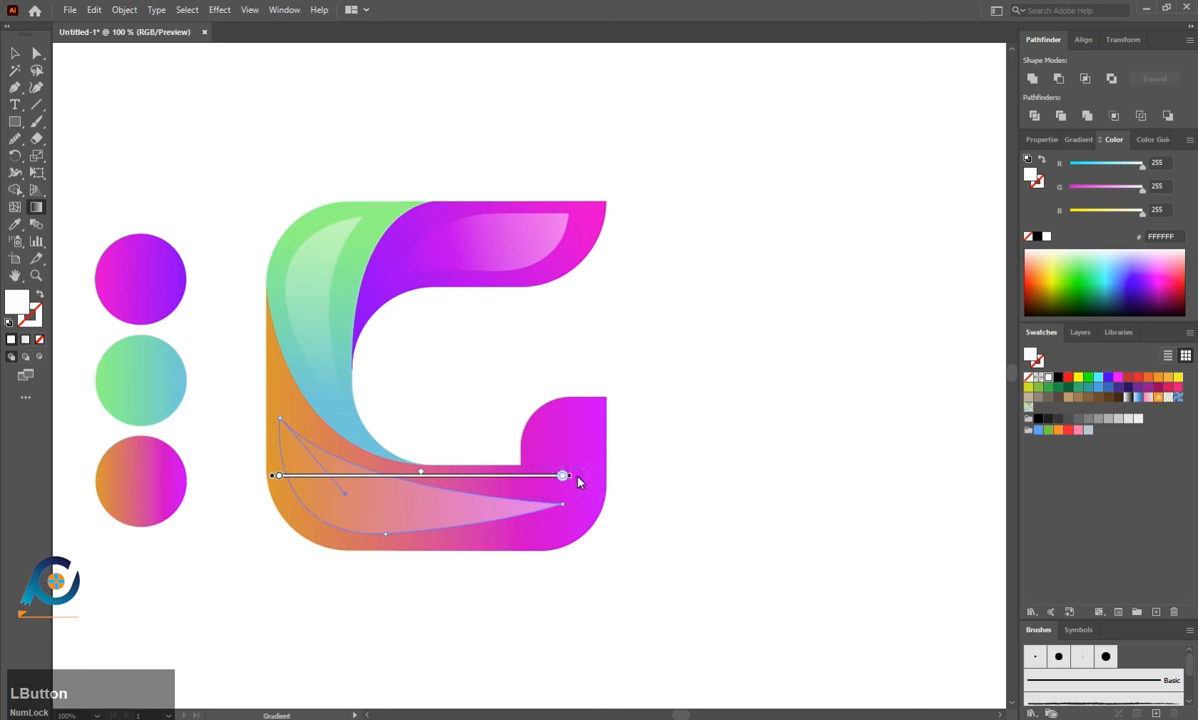
mouse_move(580, 477)
mouse_down()
mouse_move(455, 417)
mouse_move(290, 442)
mouse_up()
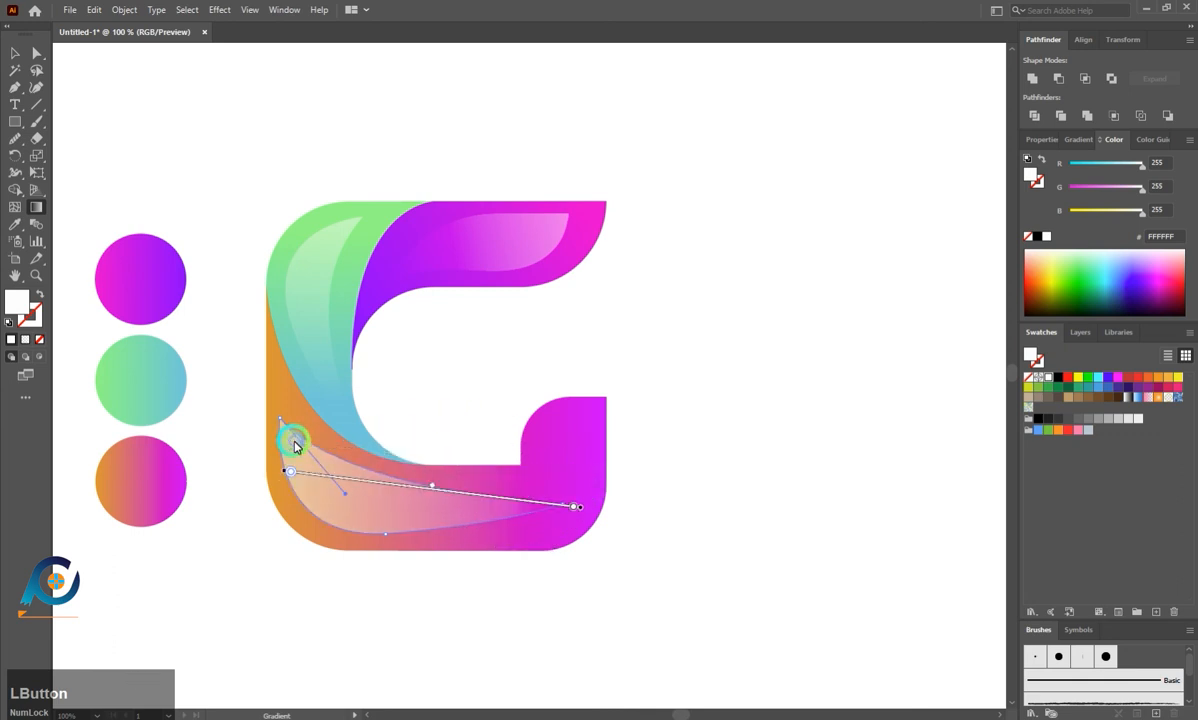
click(15, 53)
click(266, 152)
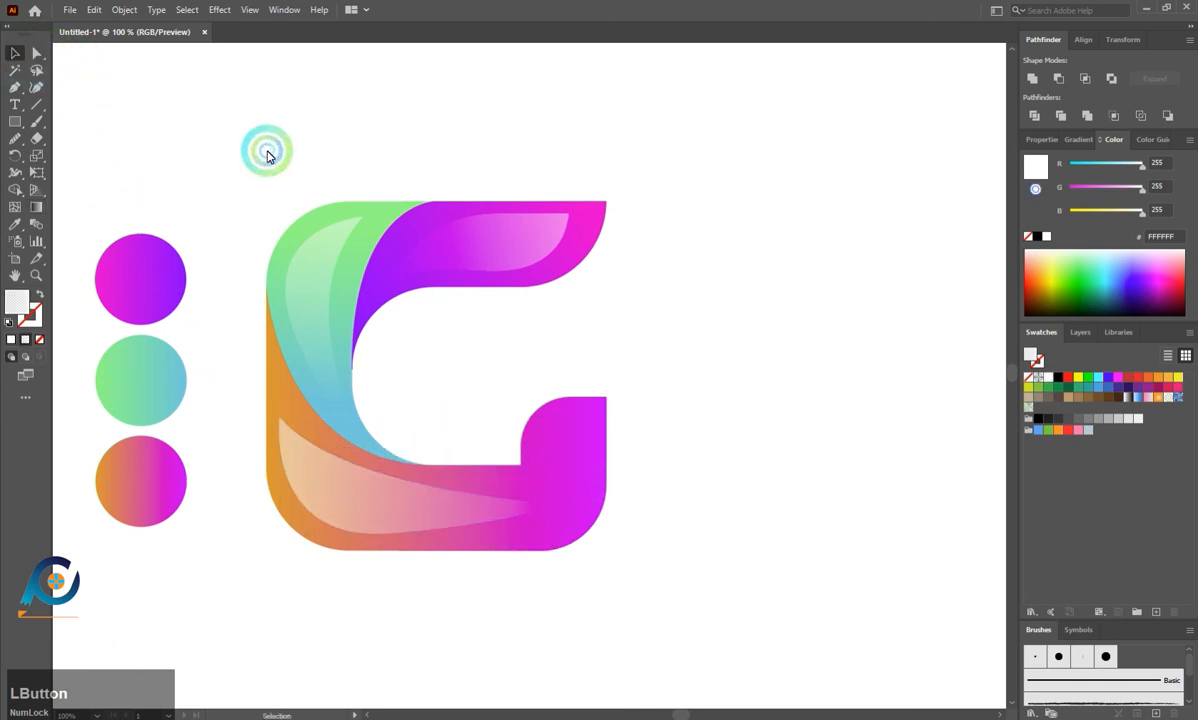
- Shift the lower leaf's gradient to the left so the highlight fades out before reaching the leaf's right tip
click(350, 511)
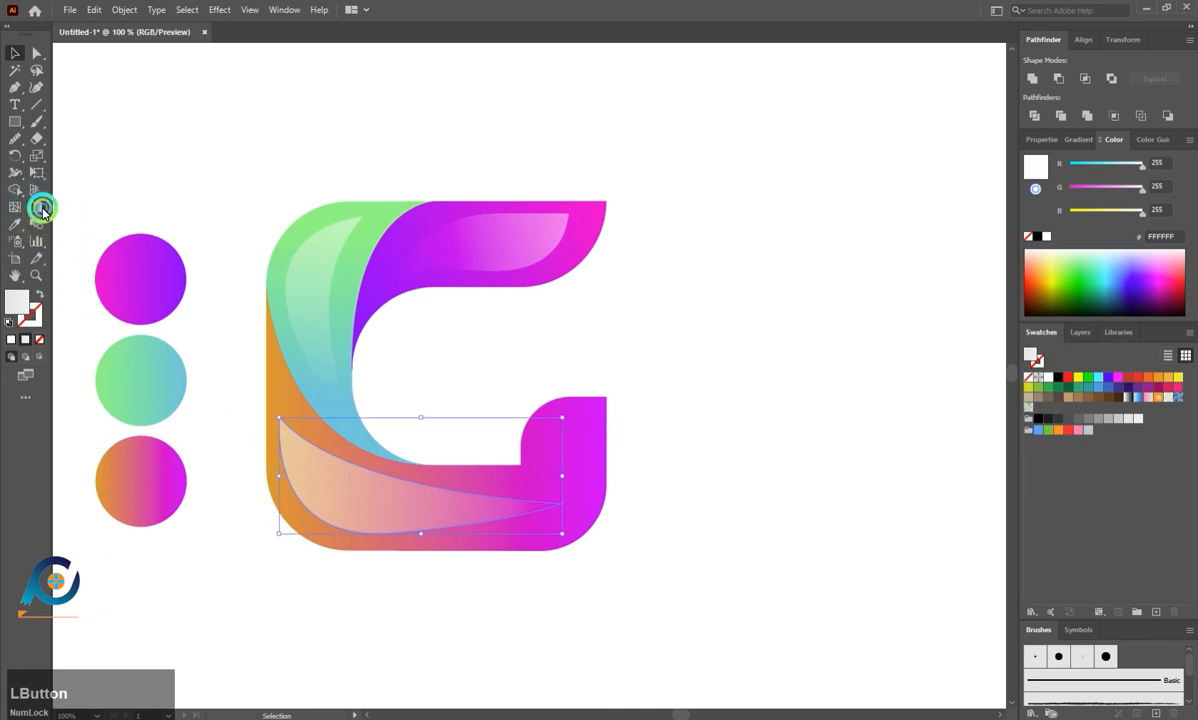
click(36, 207)
drag(472, 497, 406, 499)
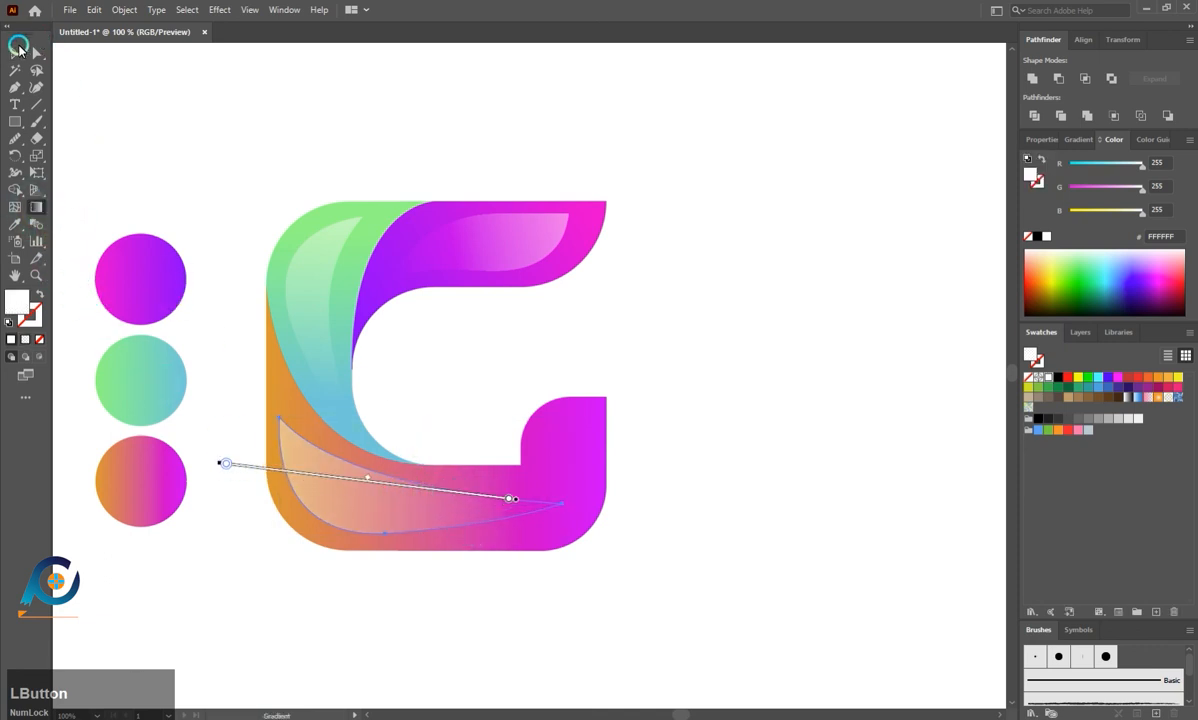
click(18, 47)
click(222, 154)
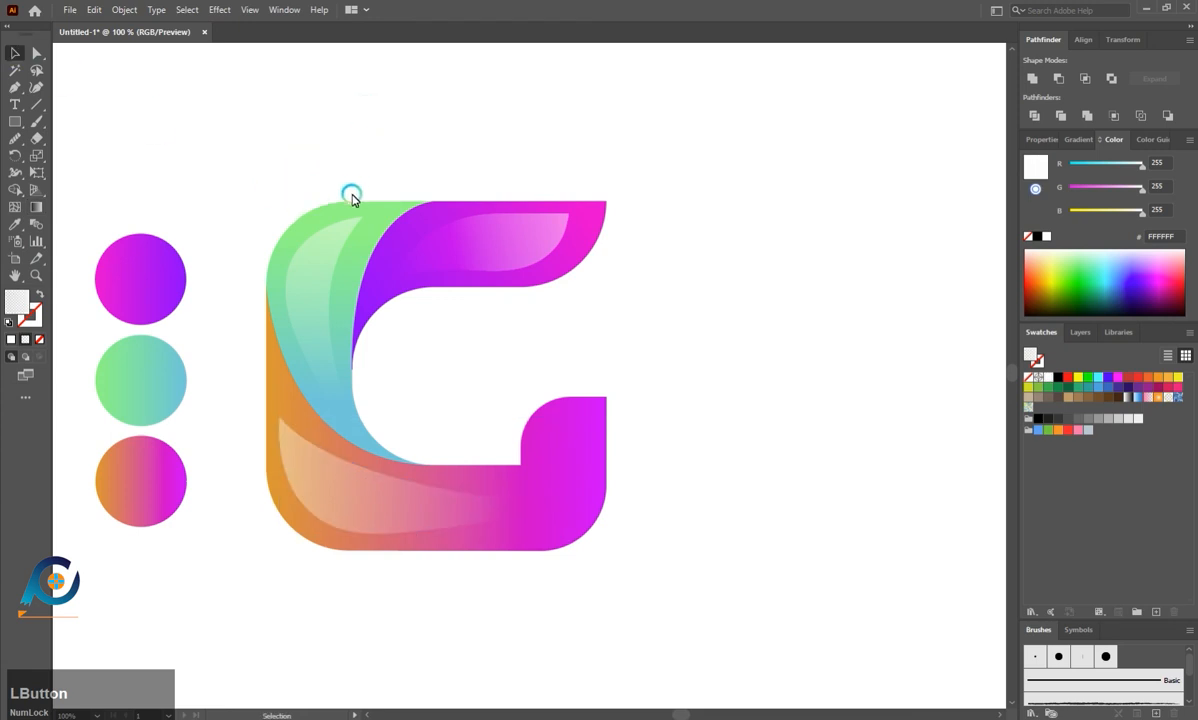
scroll(620, 355, down, 1)
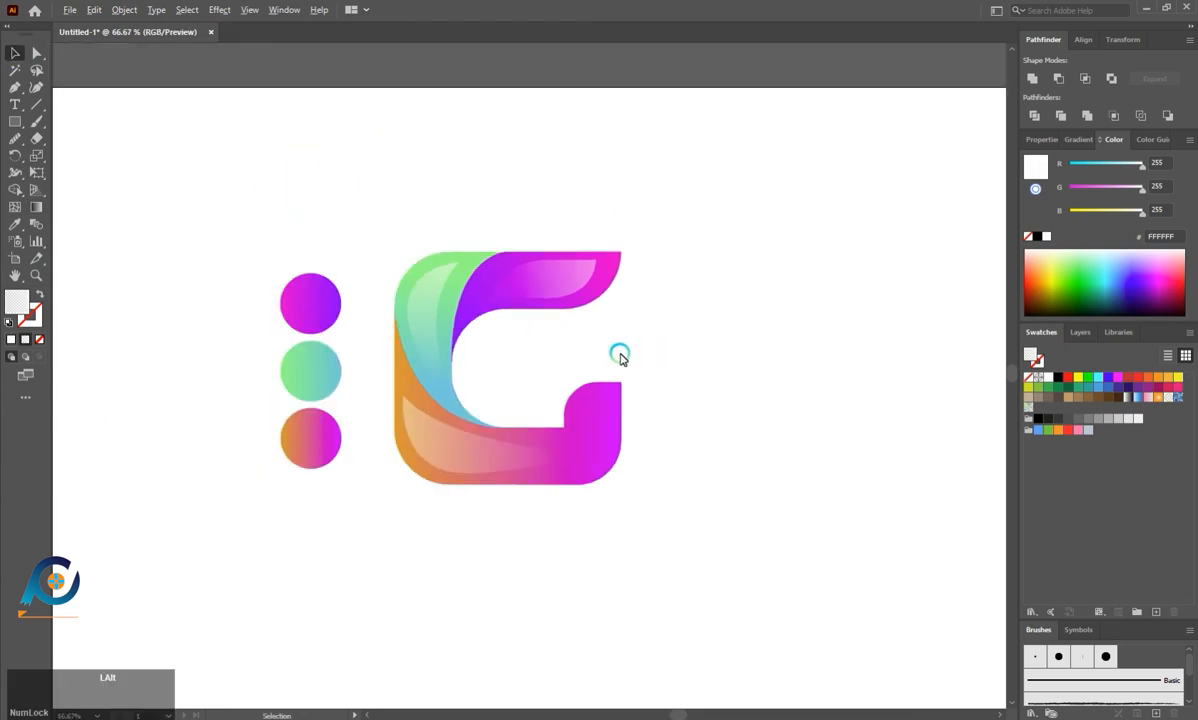
scroll(590, 345, up, 1)
scroll(545, 406, up, 2)
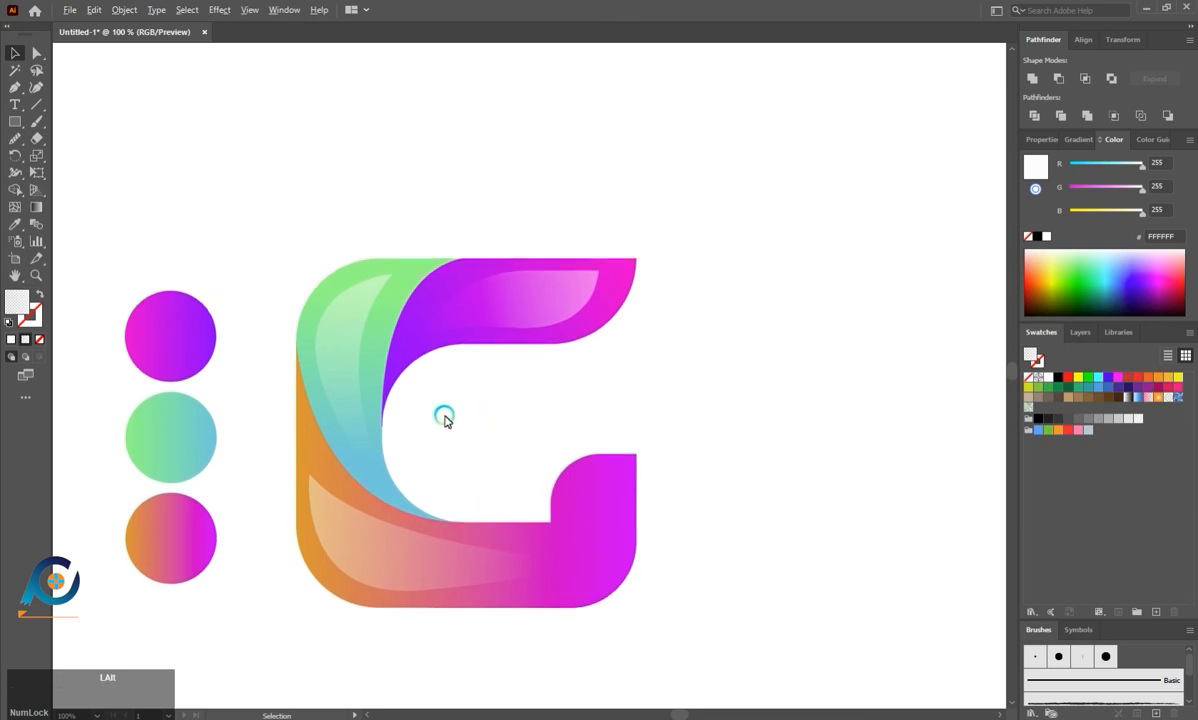
scroll(443, 420, up, 1)
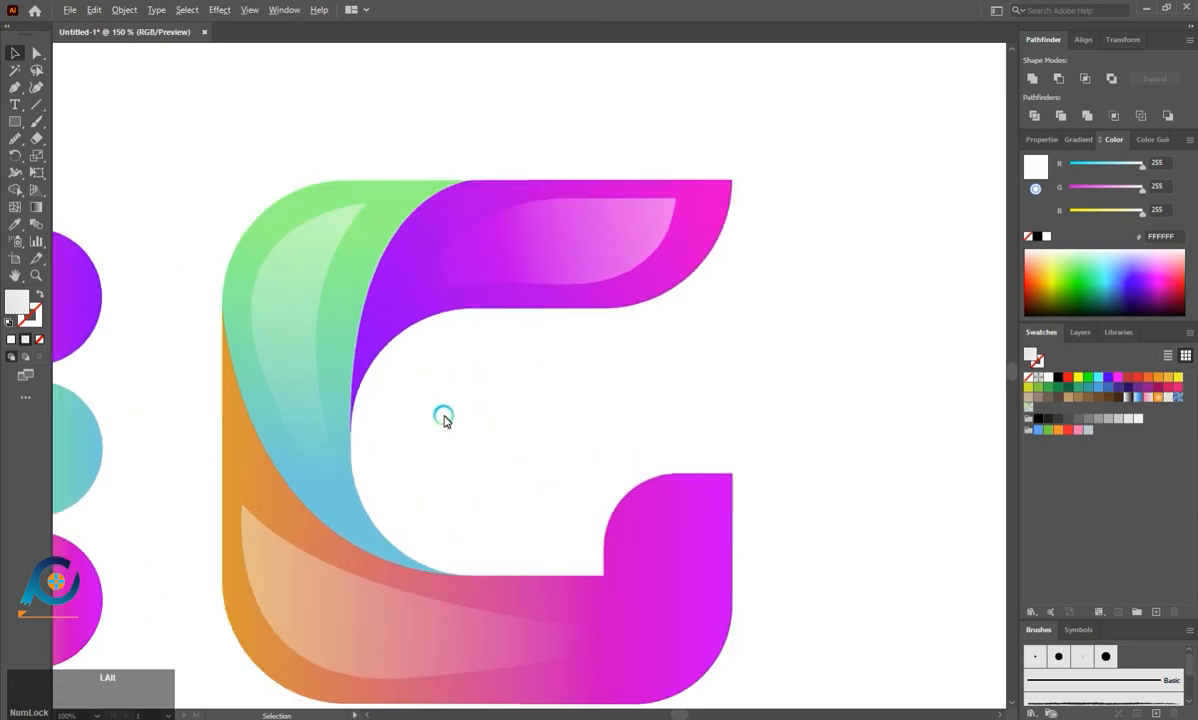
scroll(511, 421, down, 1)
scroll(531, 470, down, 1)
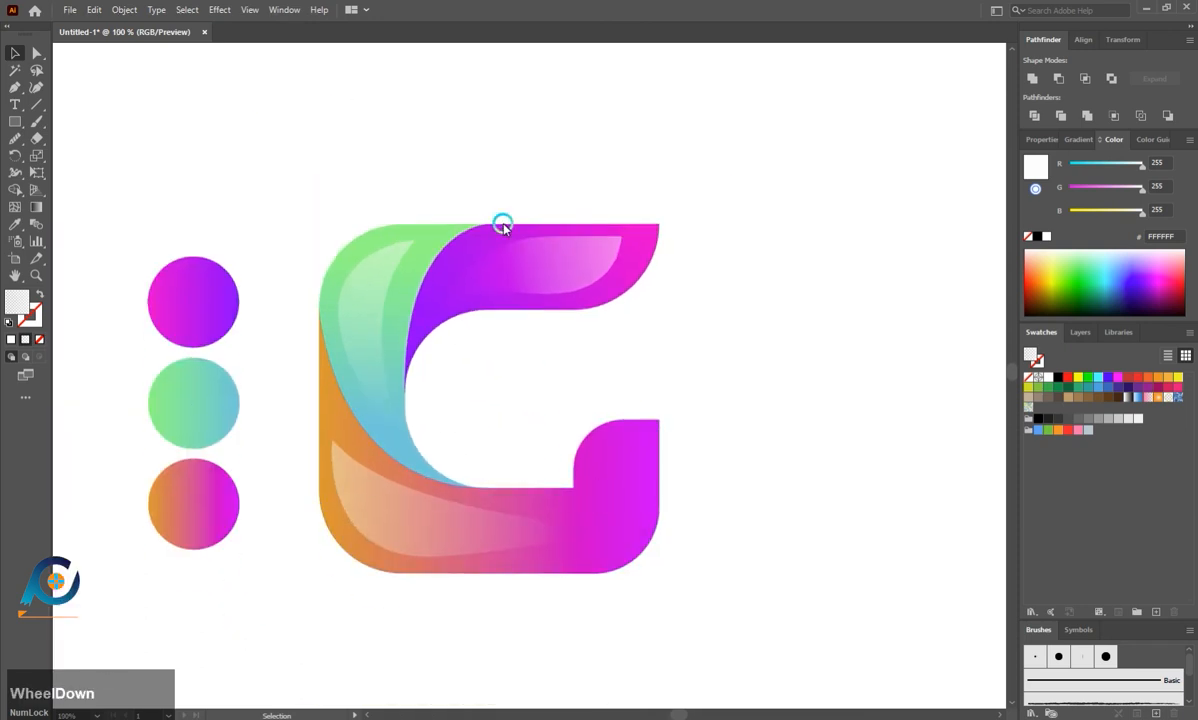